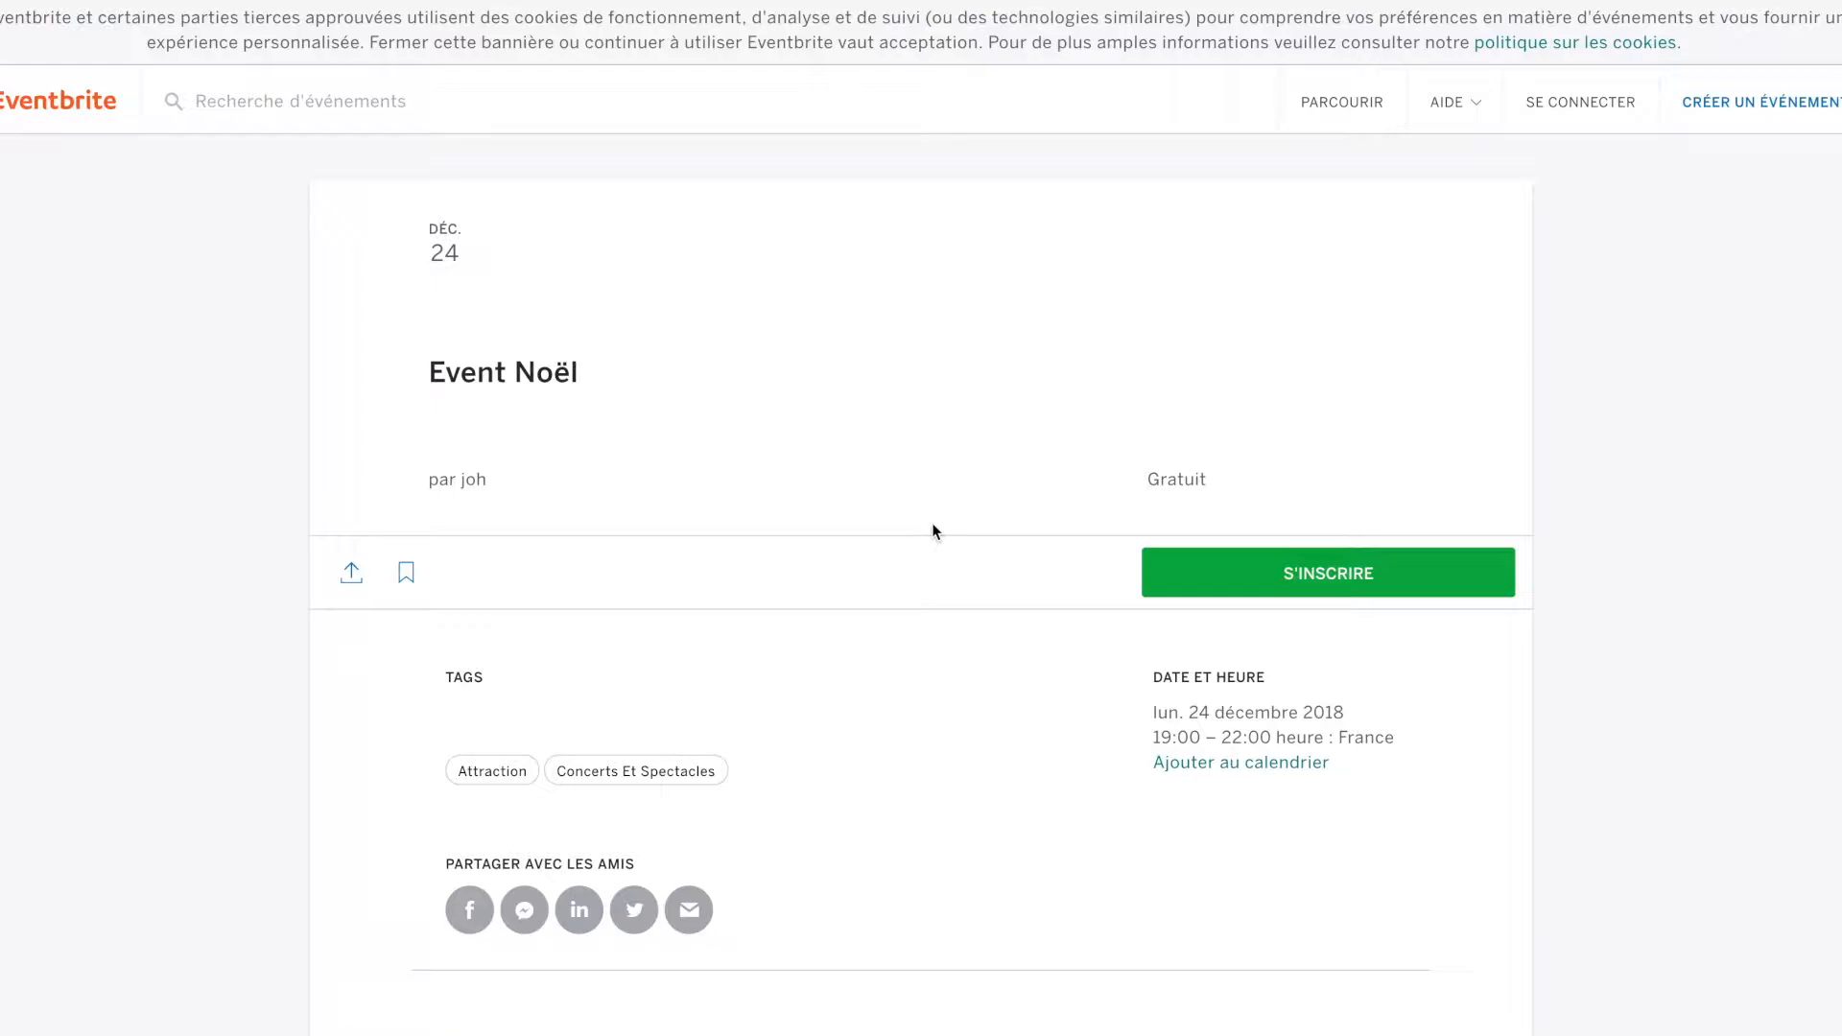
With the Event Noël page open in Eventbrite, bring up the overview of all open windows.
key("ctrl+Up")
Bring the Zapier window forward and begin a new Zap with Make a Zap!
left_click(1118, 341)
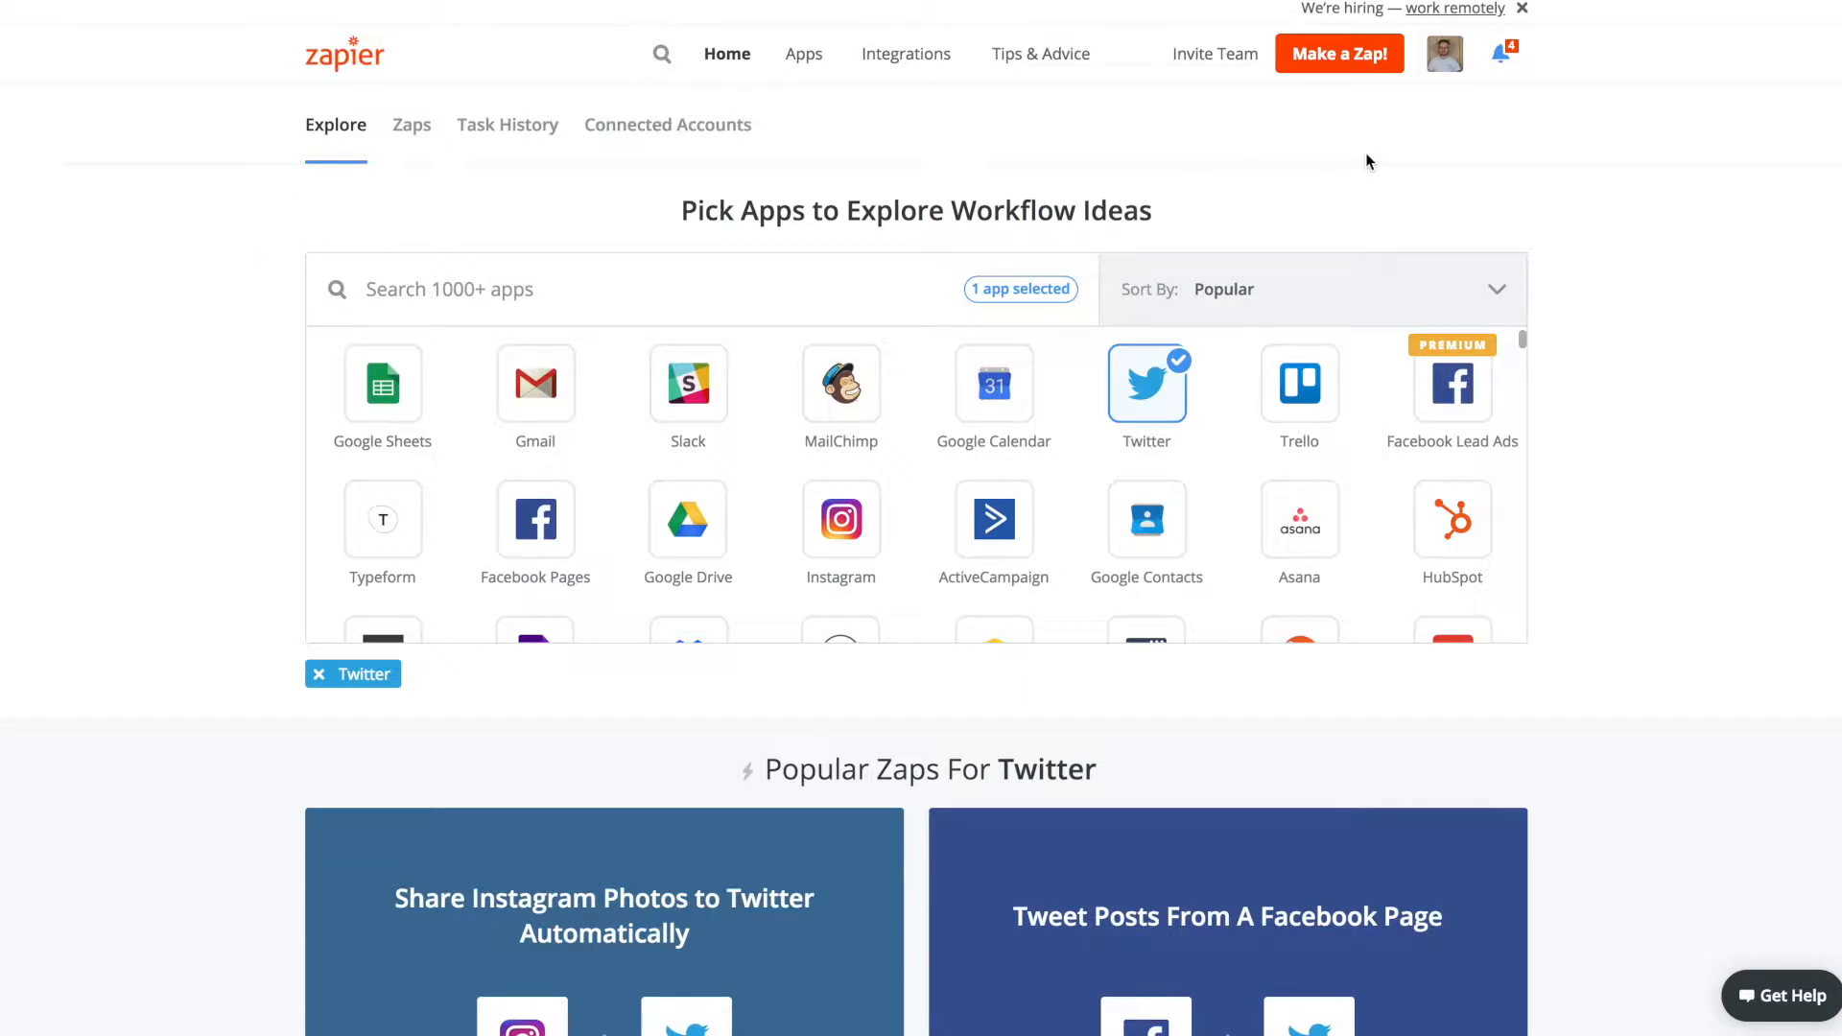
left_click(1342, 60)
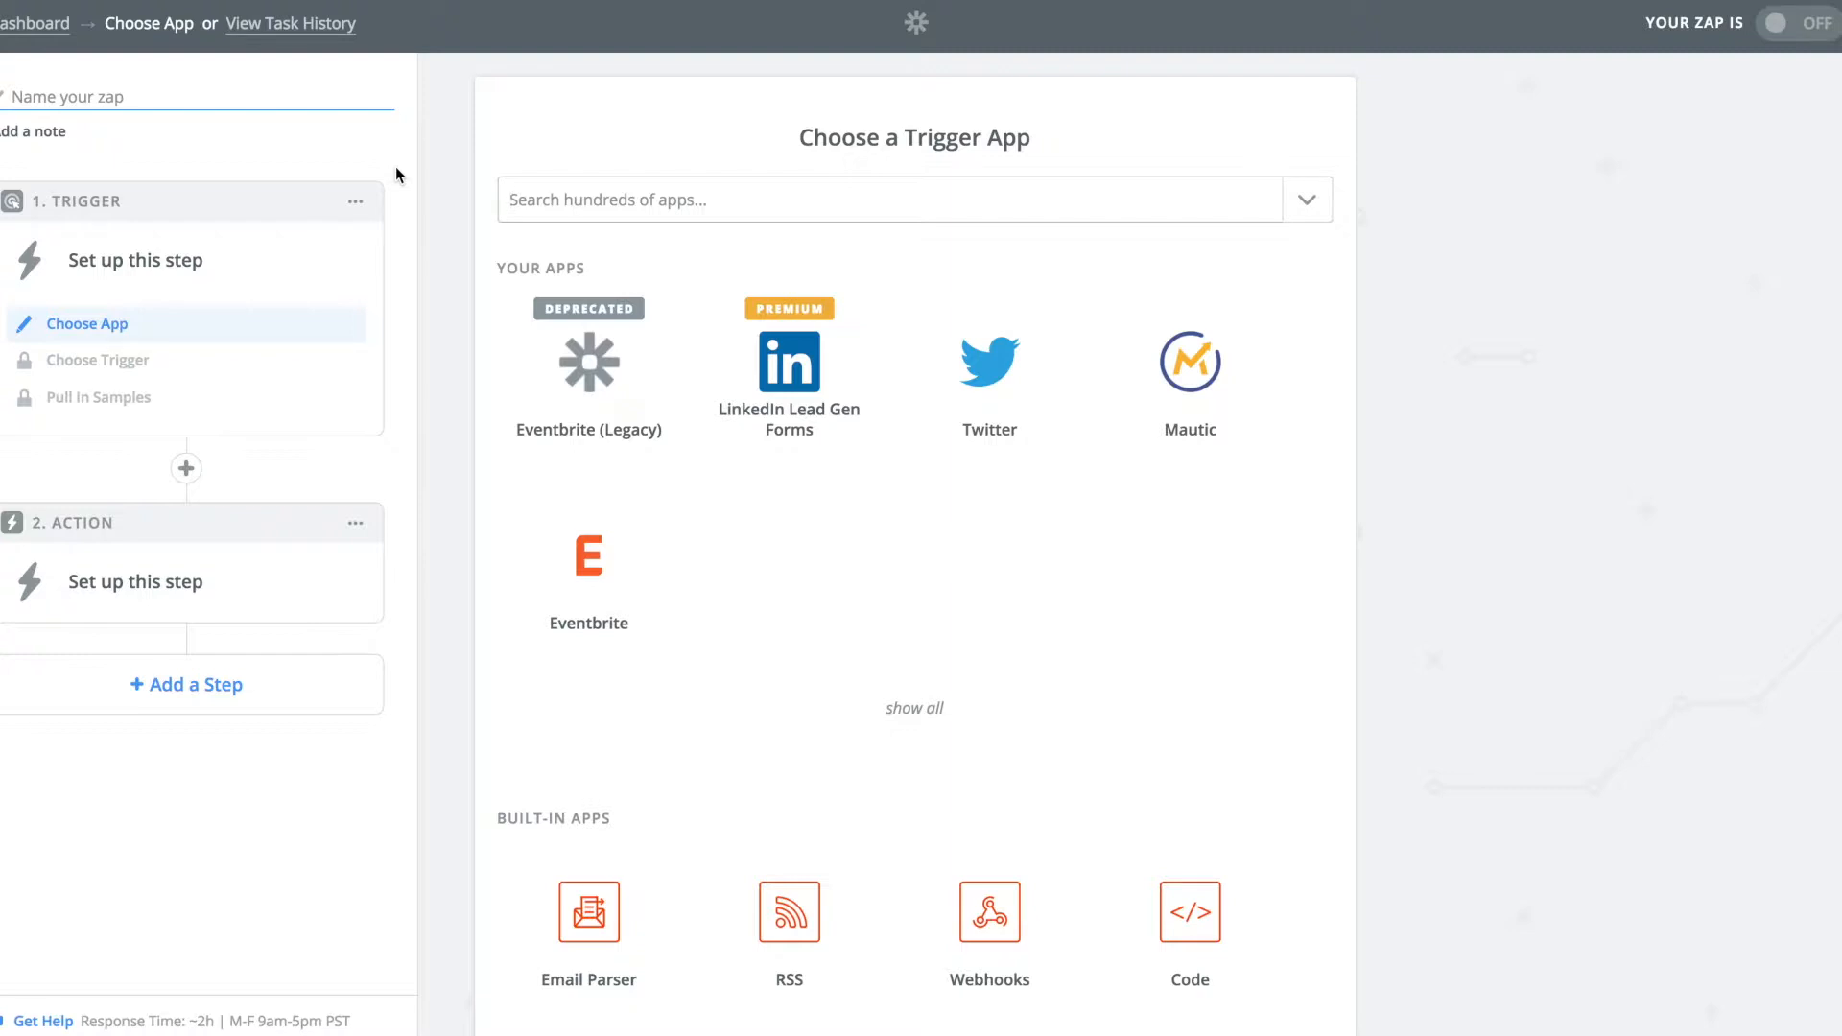
Set Eventbrite as the trigger app with the New Attendee Registered trigger.
type("event")
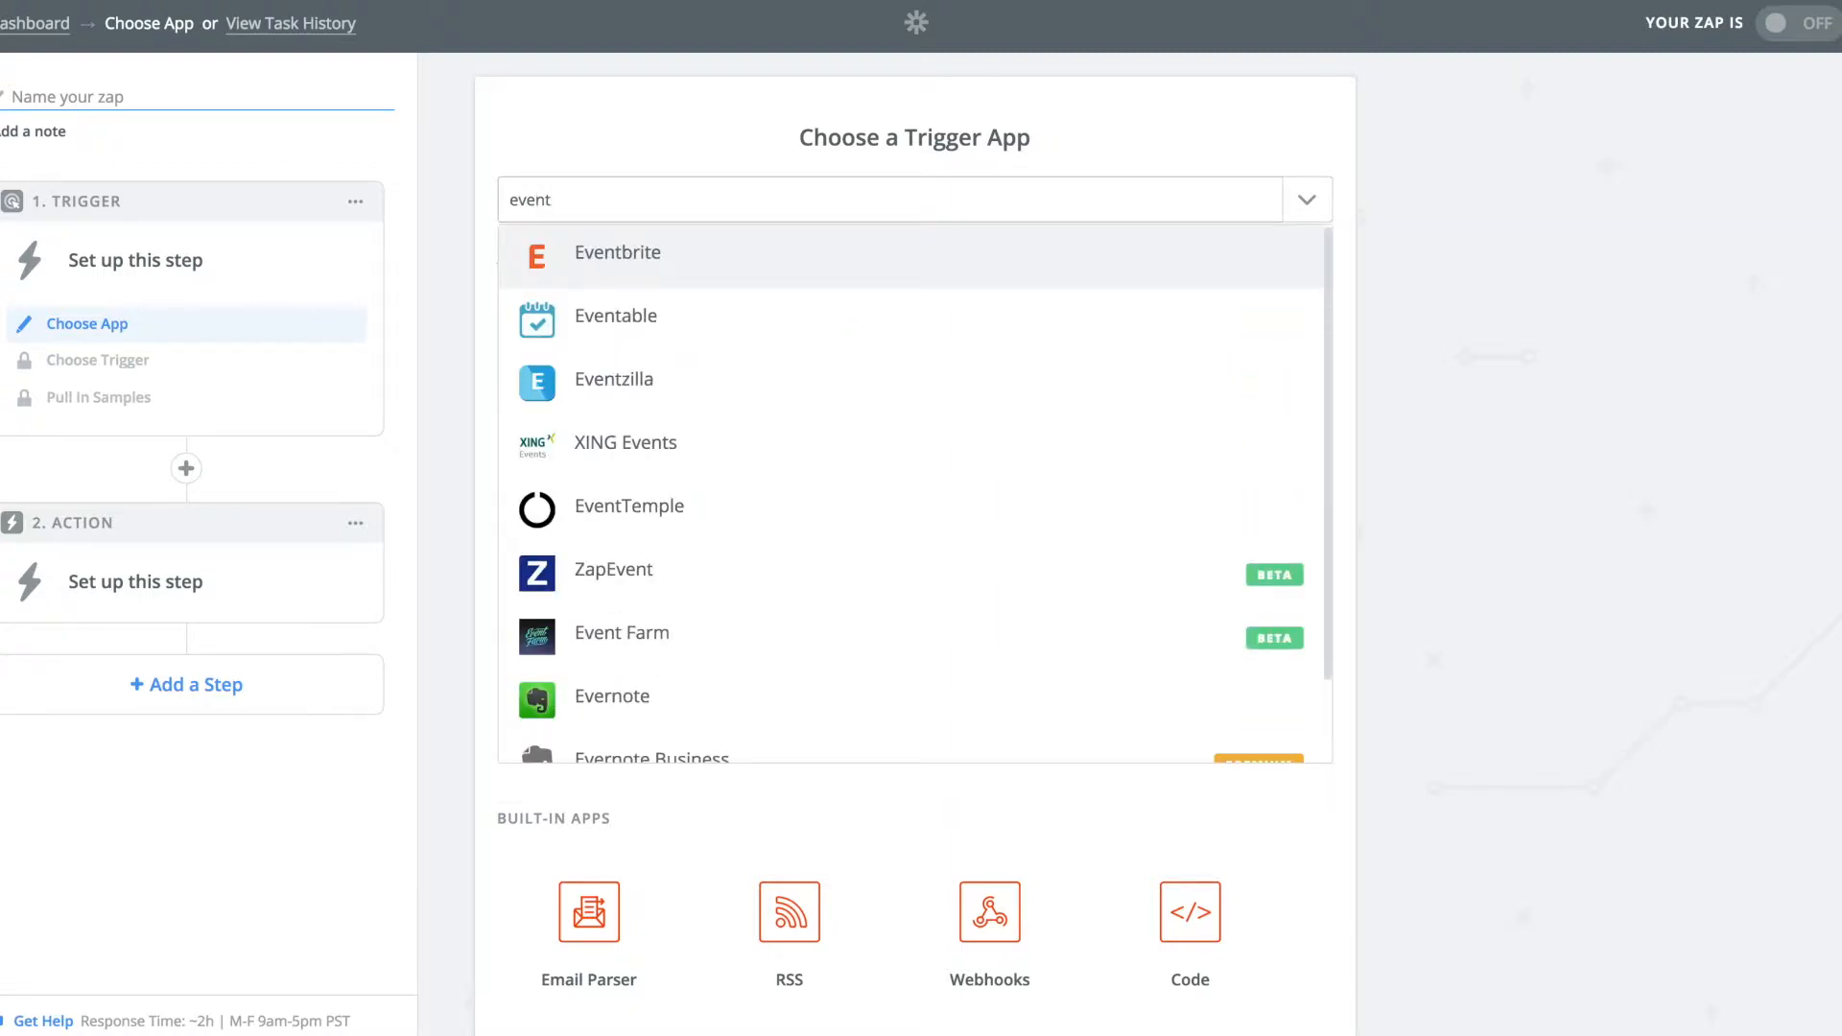
left_click(630, 243)
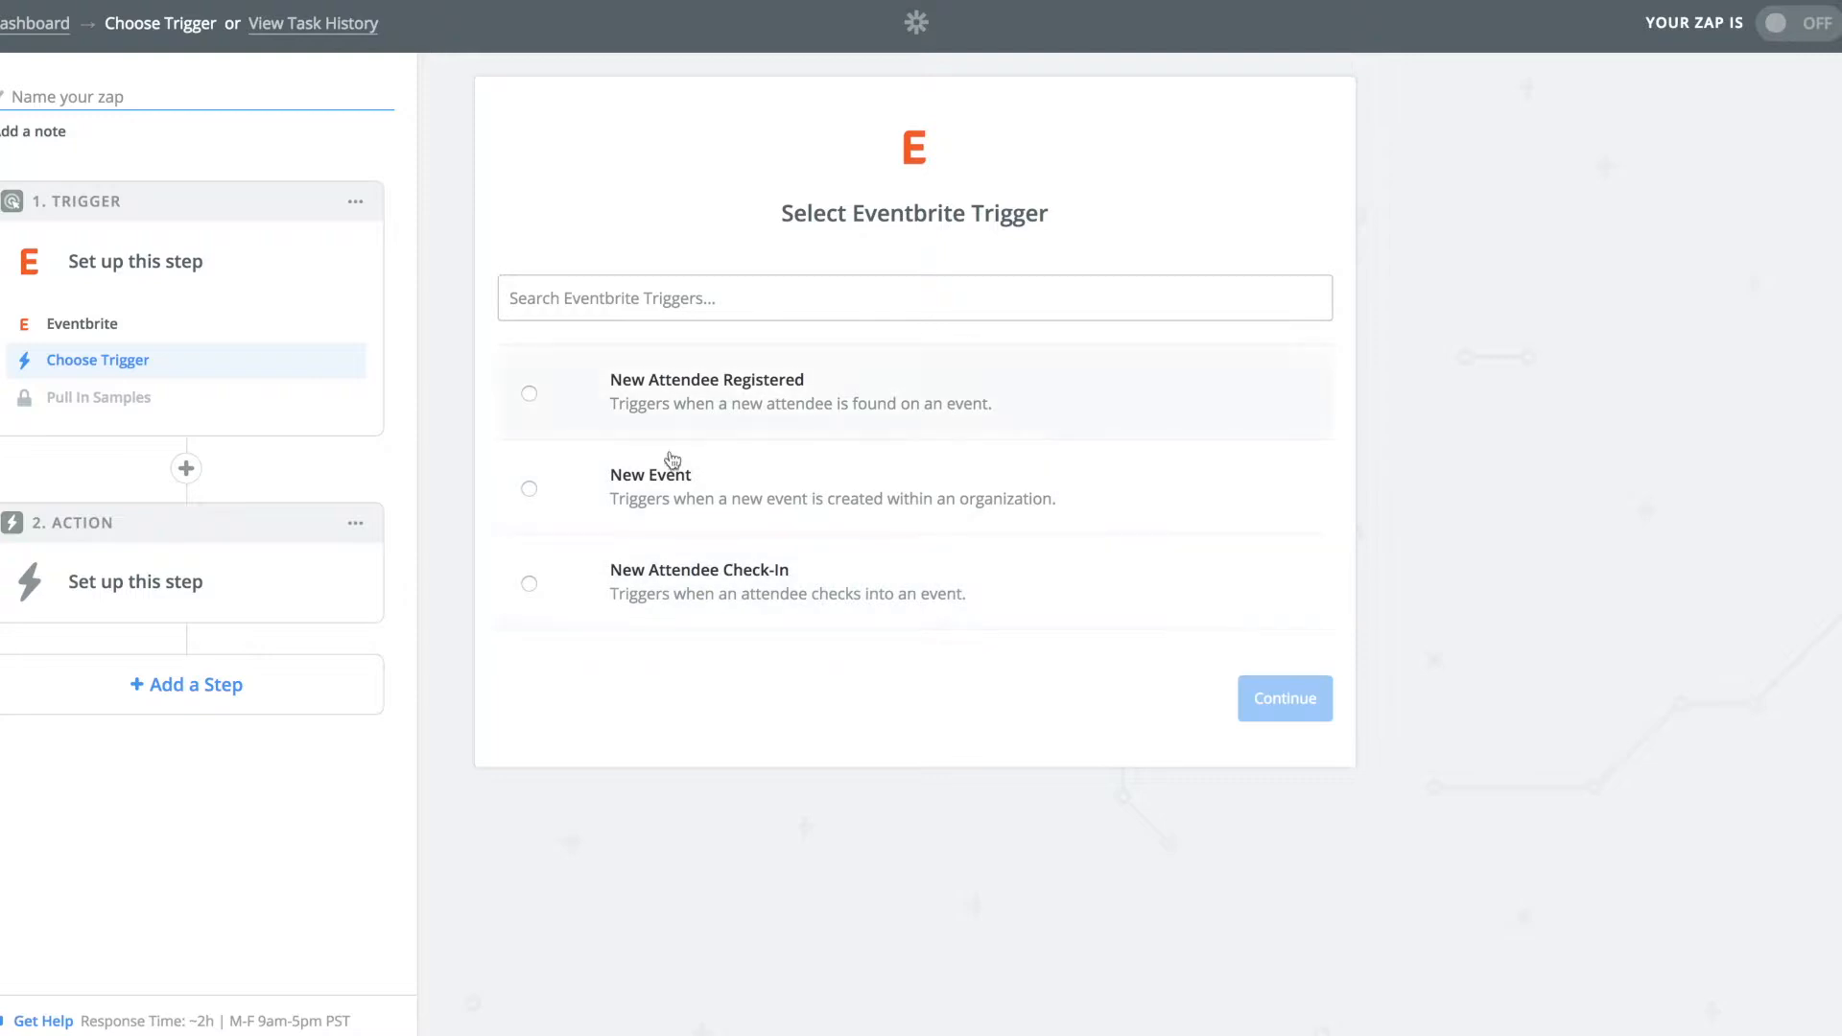
left_click(529, 394)
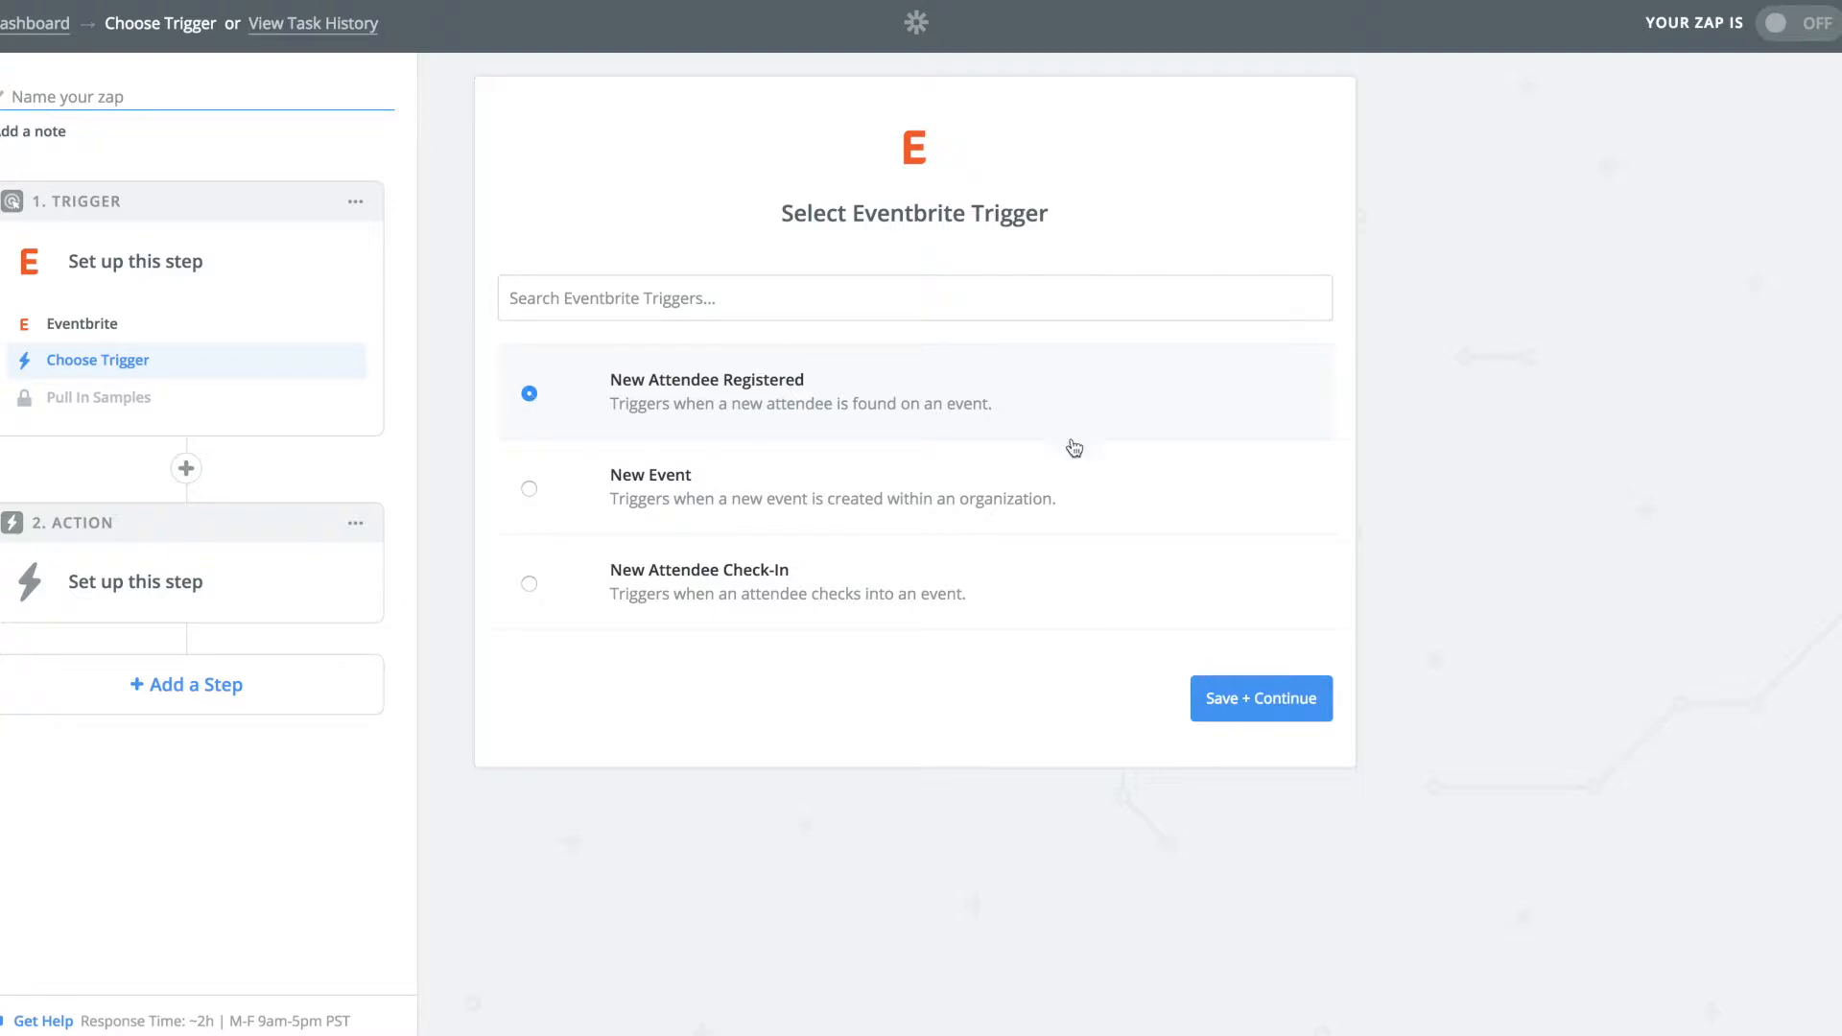
Save the trigger, skip a new login, and test and keep the existing Eventbrite account.
left_click(1262, 691)
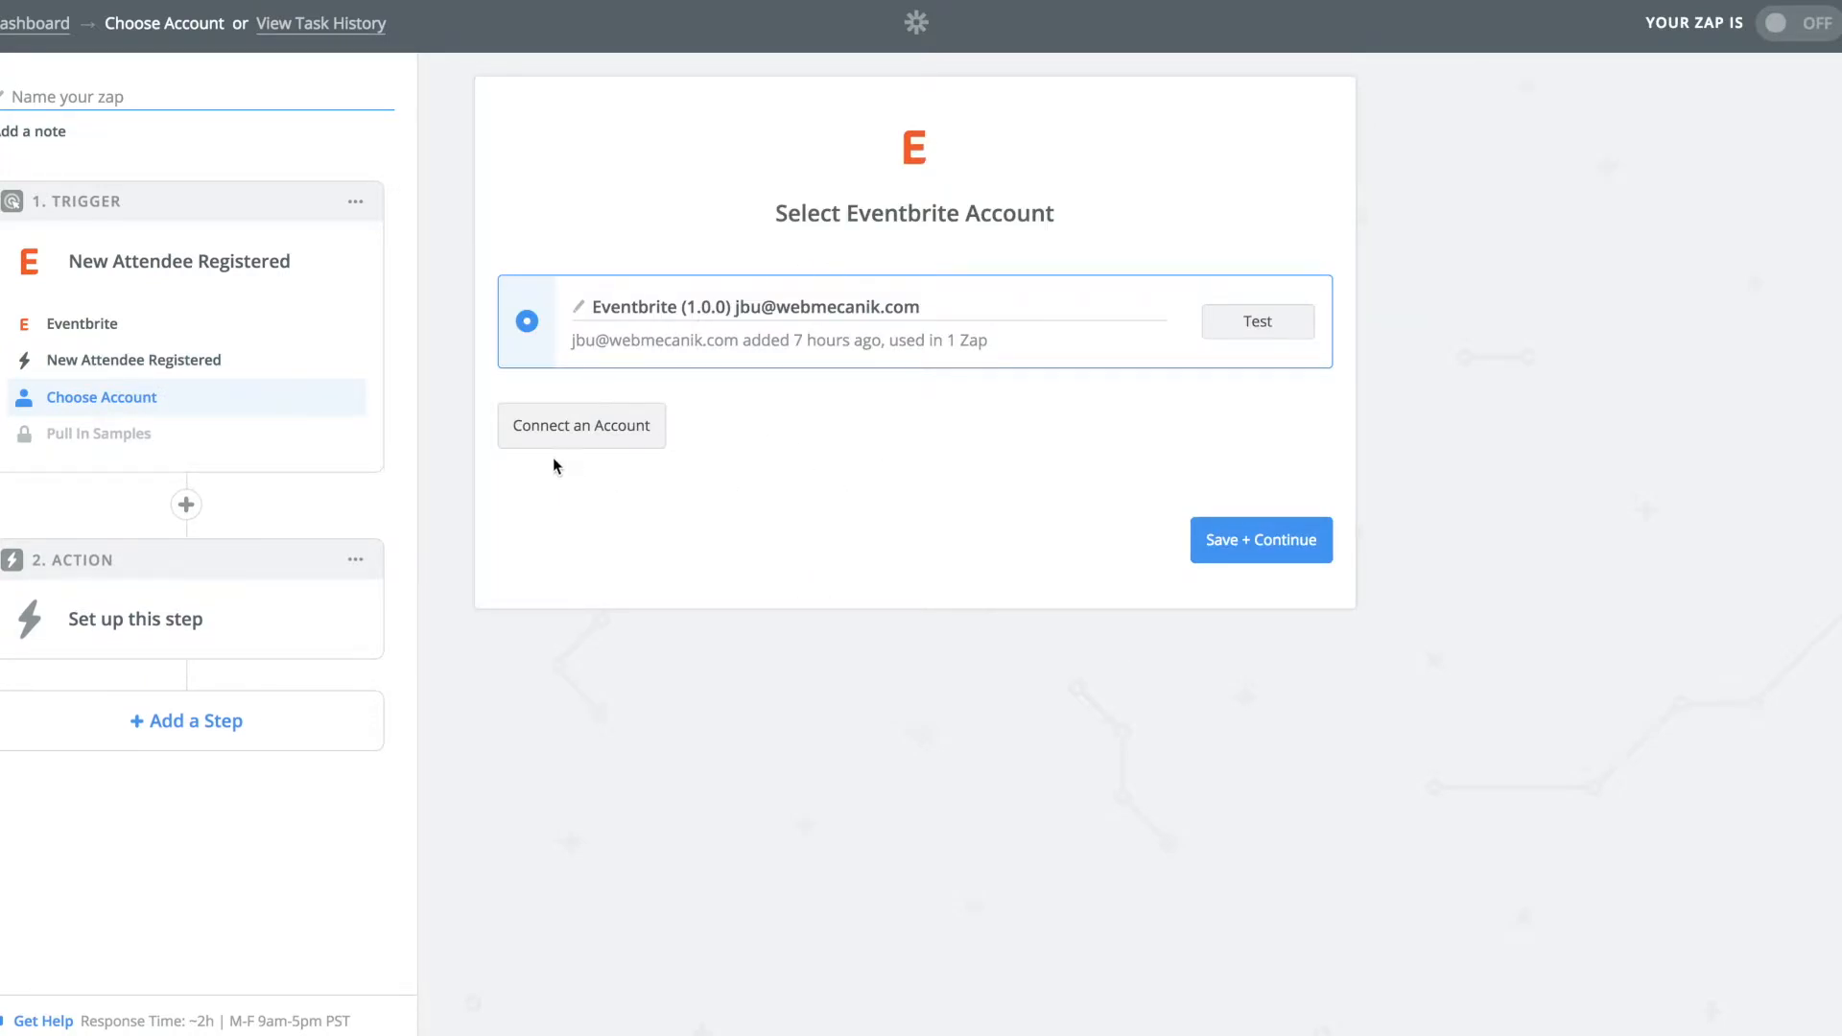
left_click(612, 446)
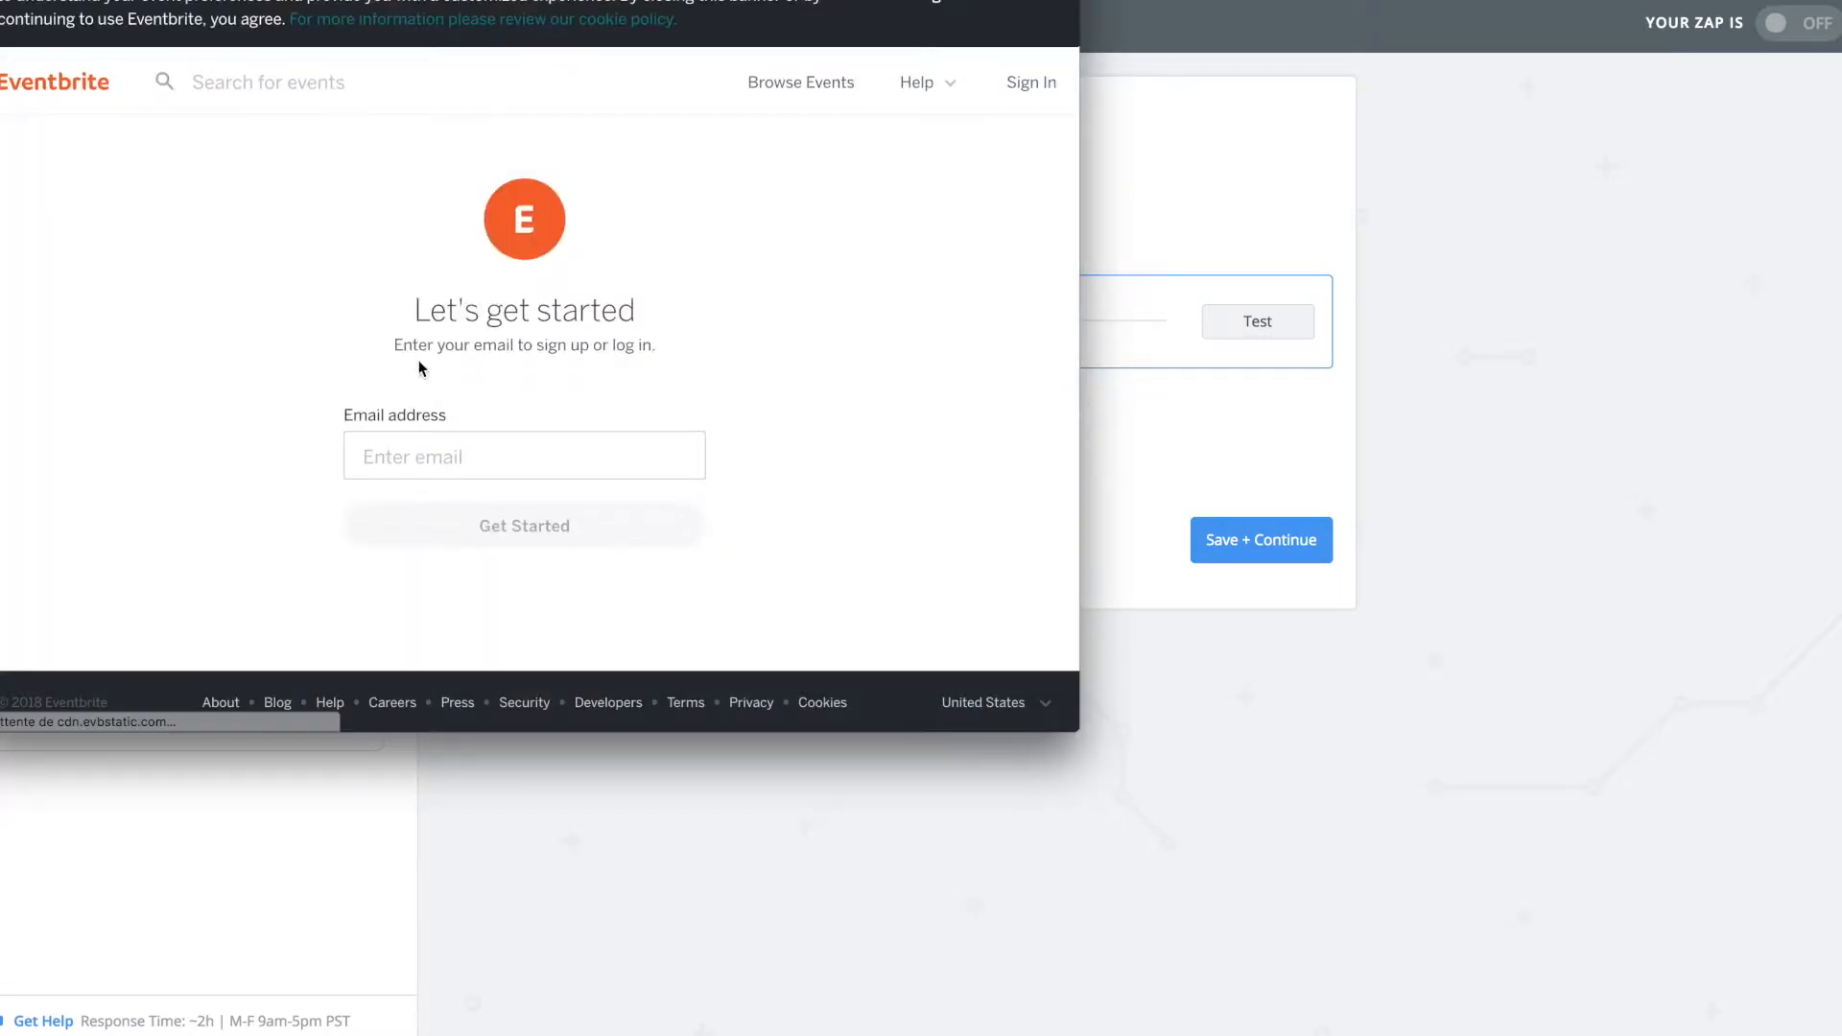
key("super+w")
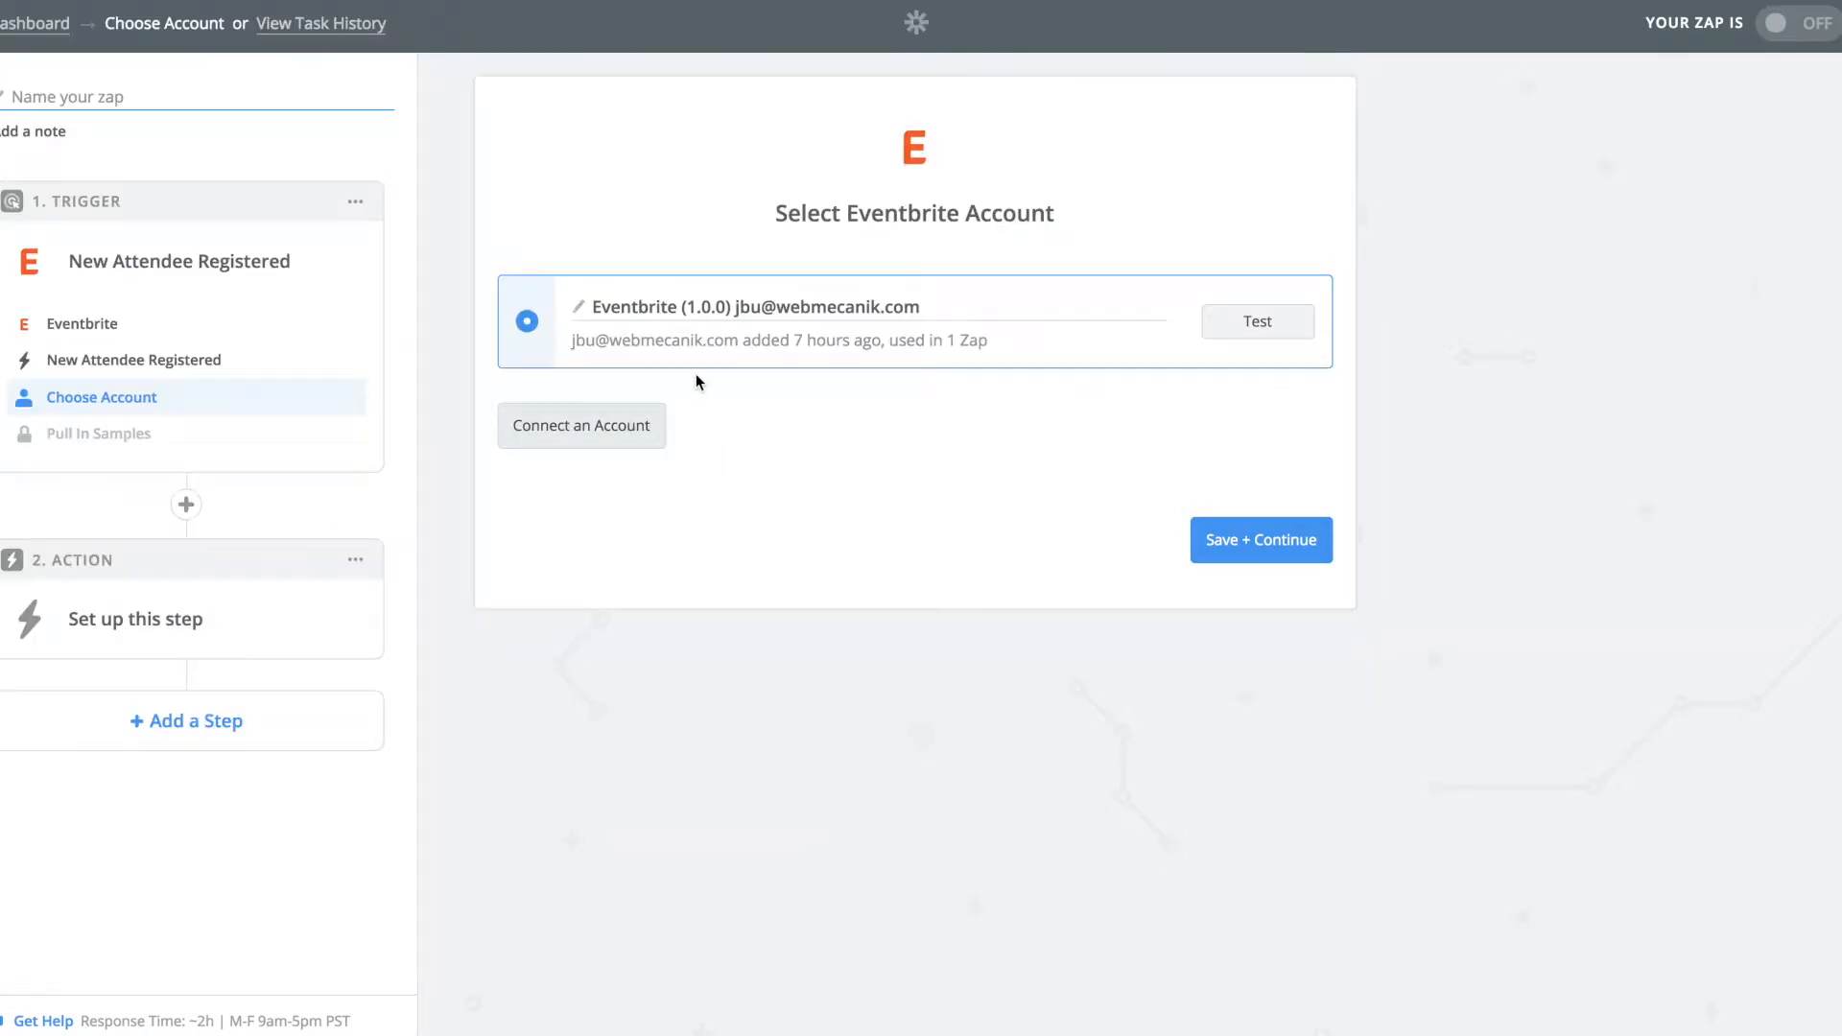
left_click(1277, 319)
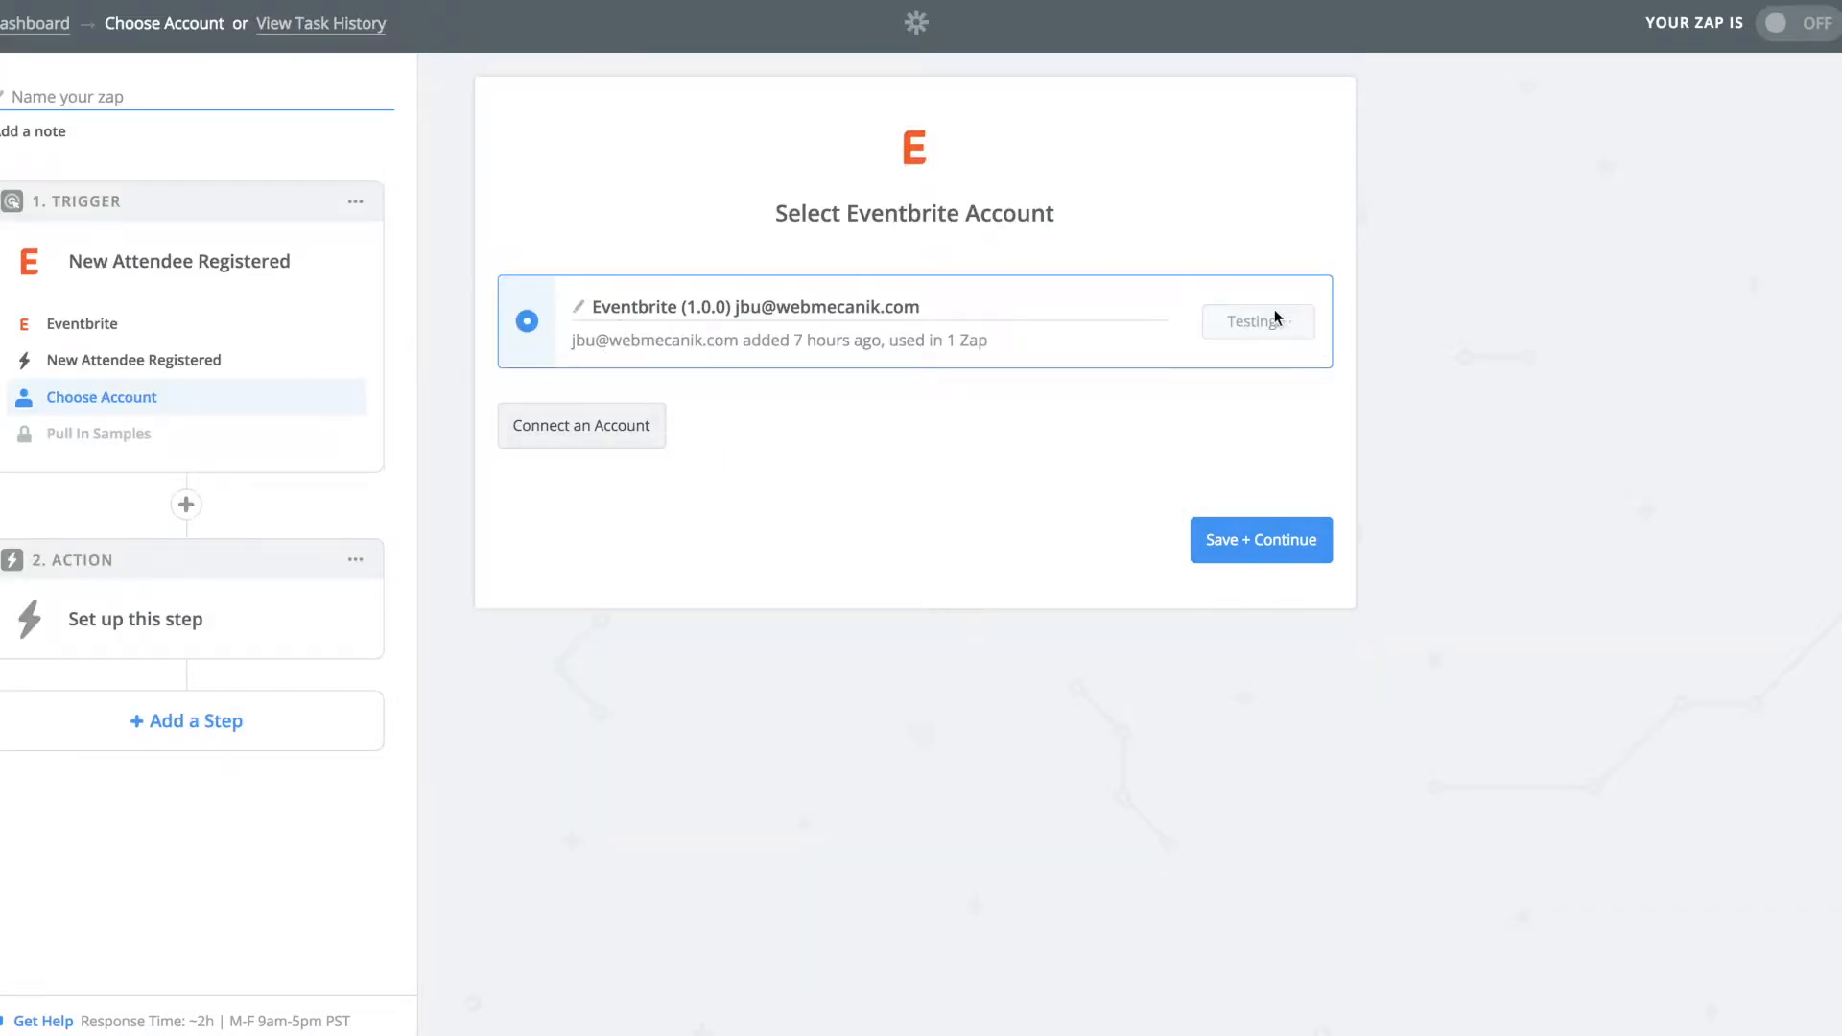
left_click(1262, 545)
left_click(740, 376)
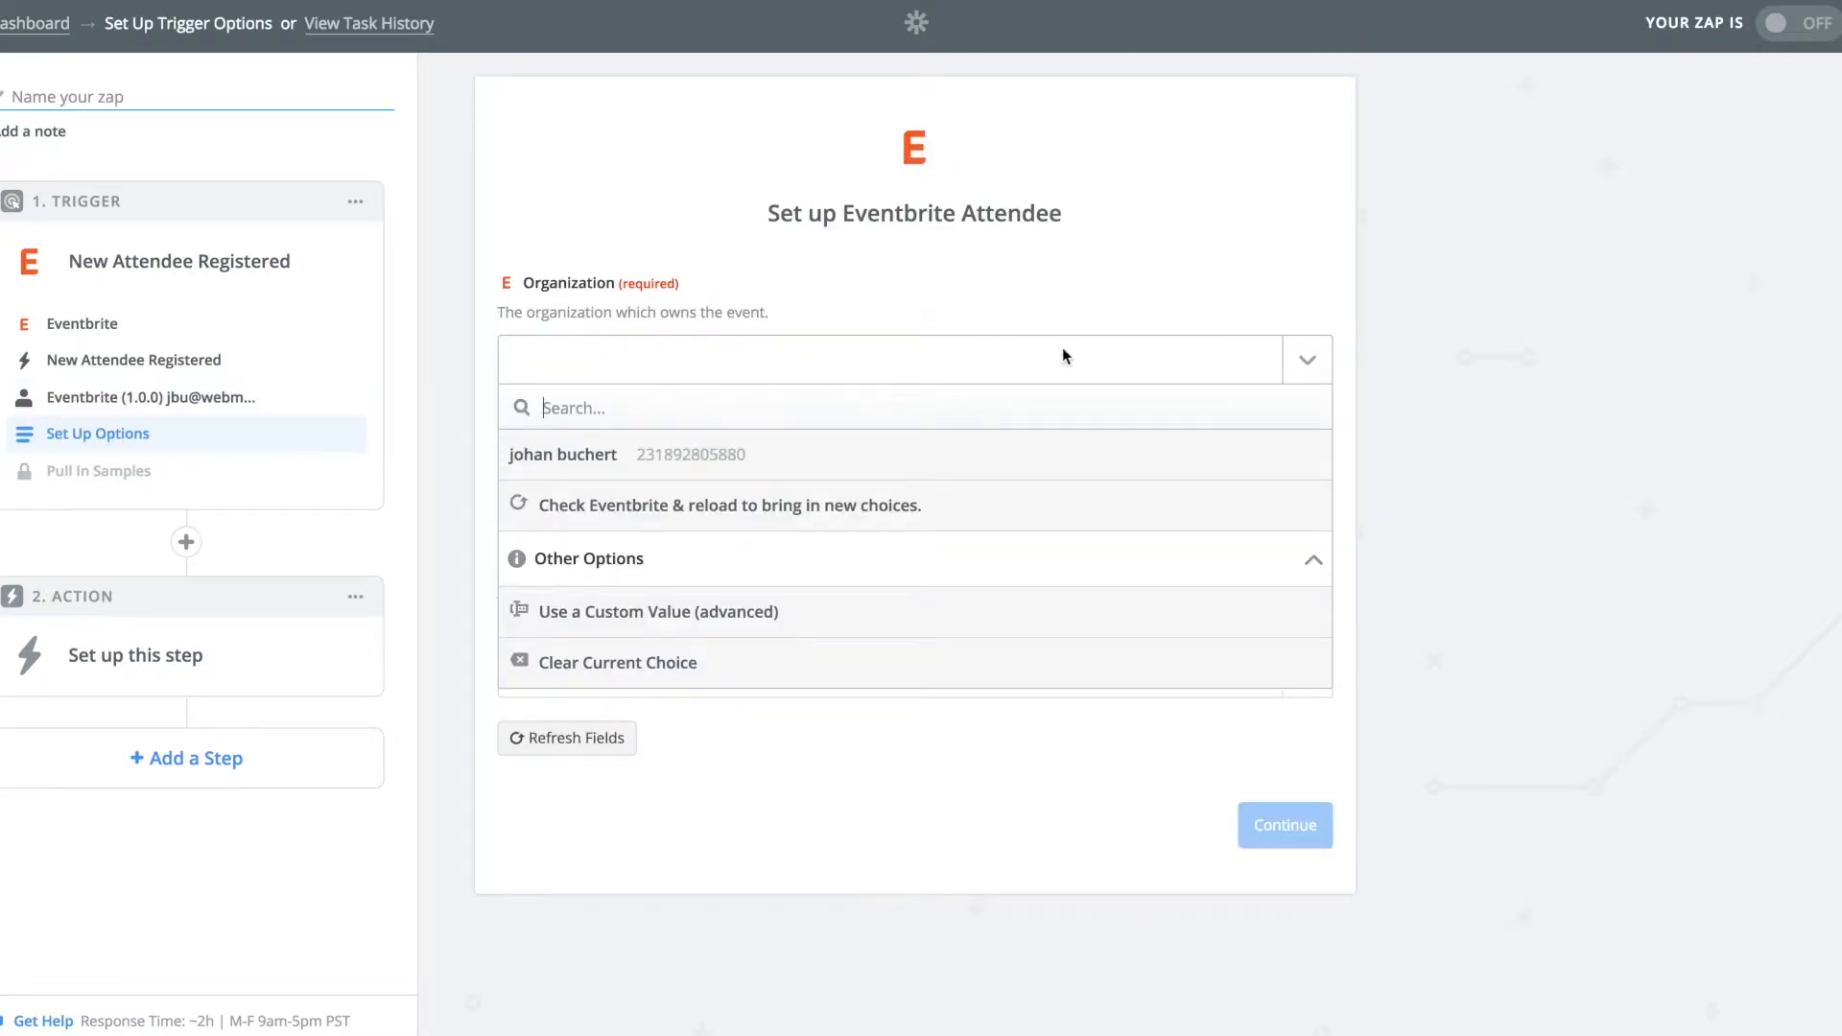
left_click(1063, 351)
left_click(1063, 351)
Choose the organization and set Event Status to All, then load attendee samples.
left_click(691, 455)
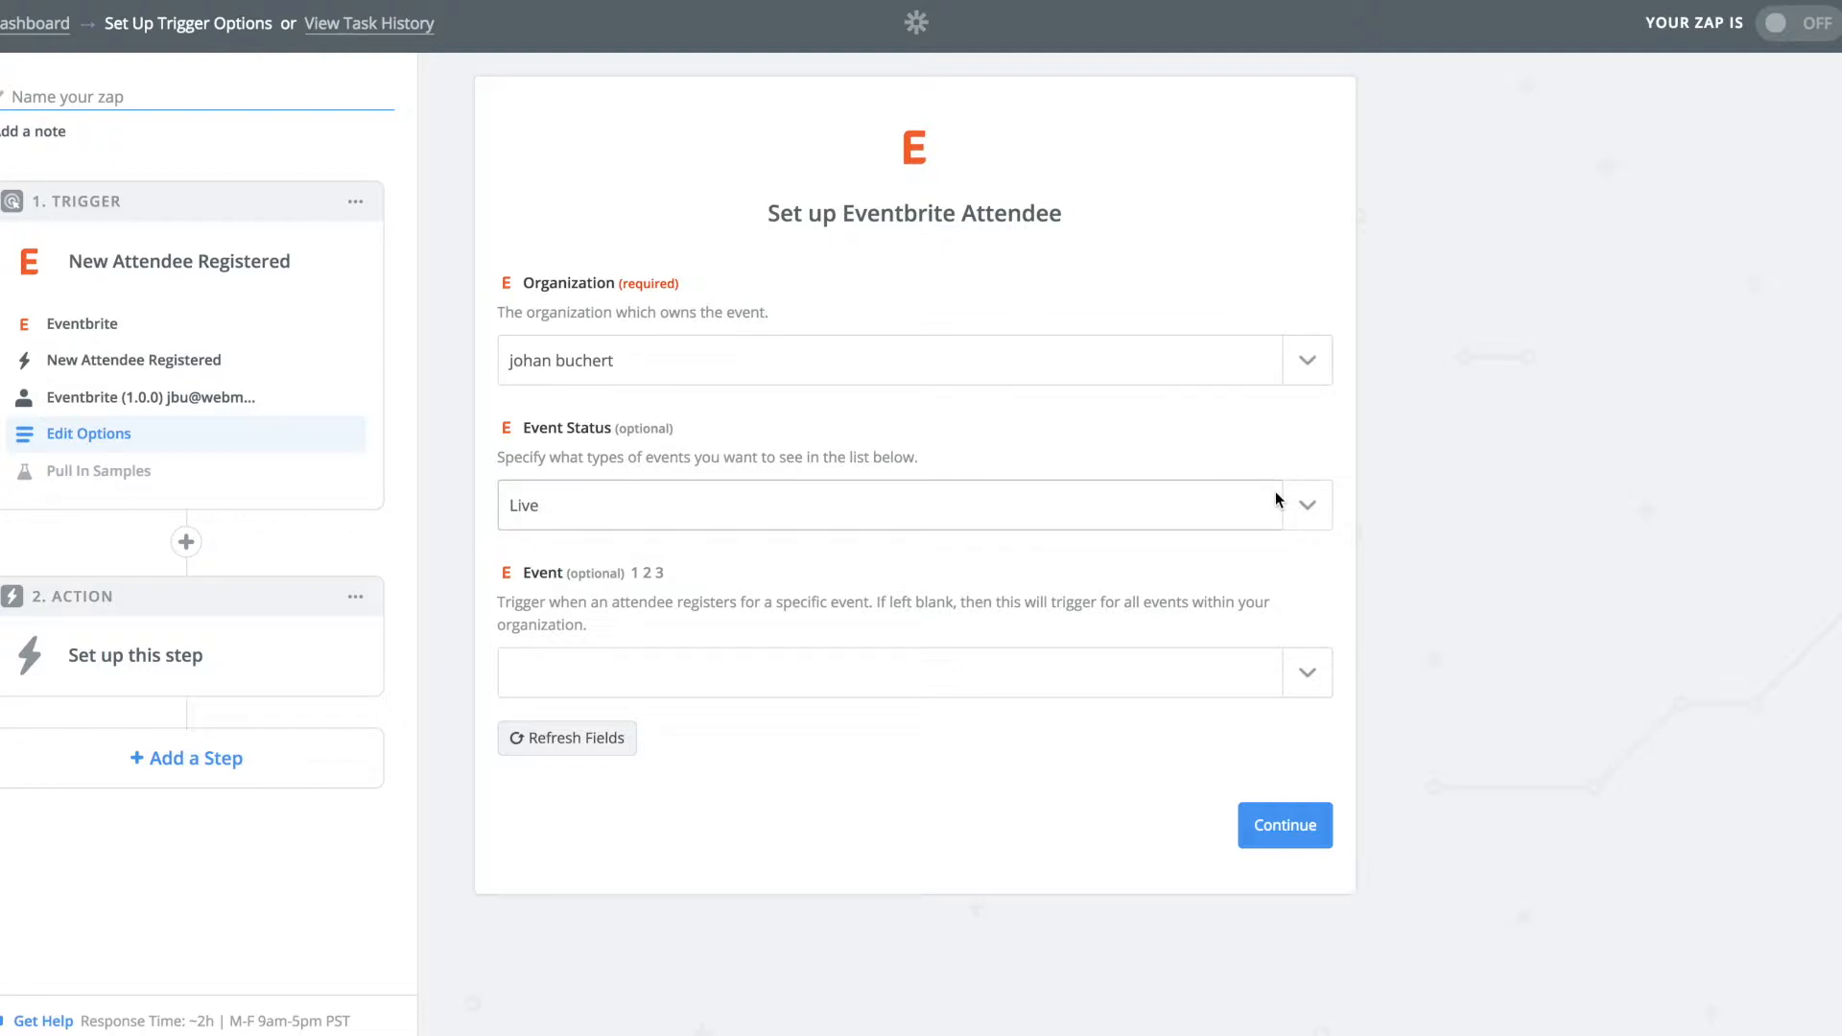
left_click(1299, 503)
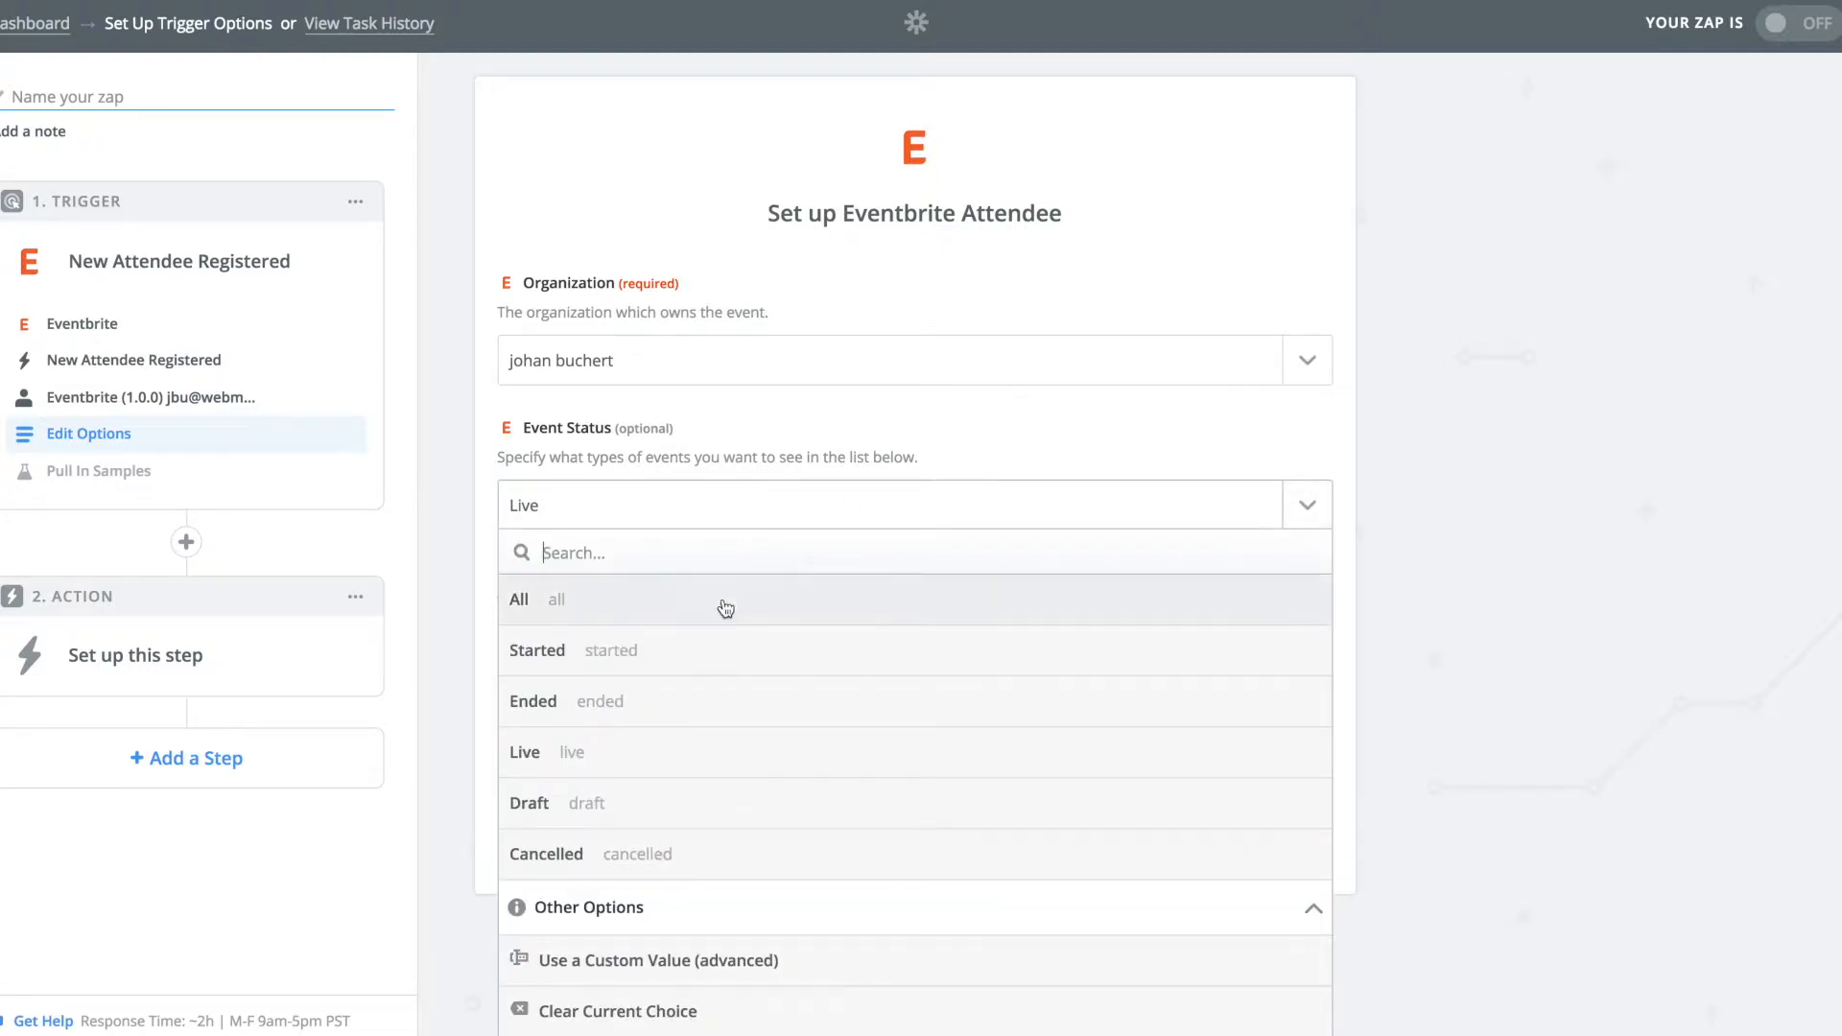
left_click(669, 608)
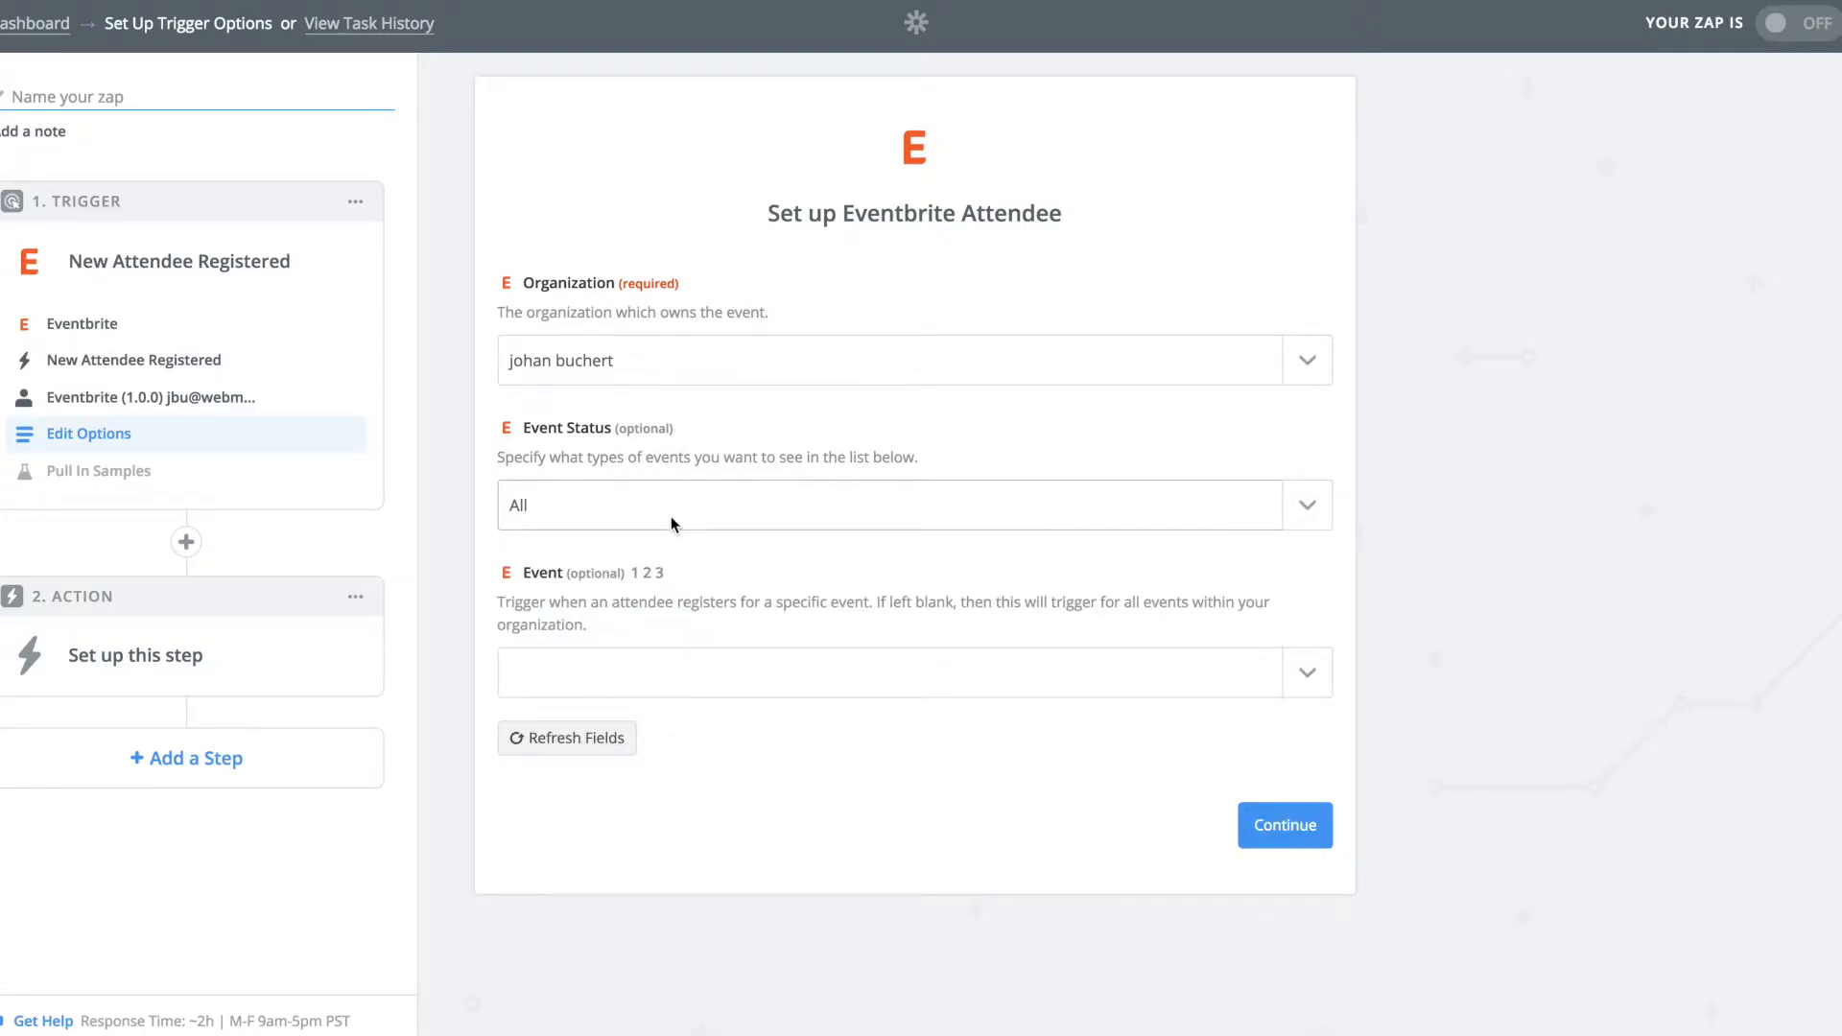
left_click(1279, 827)
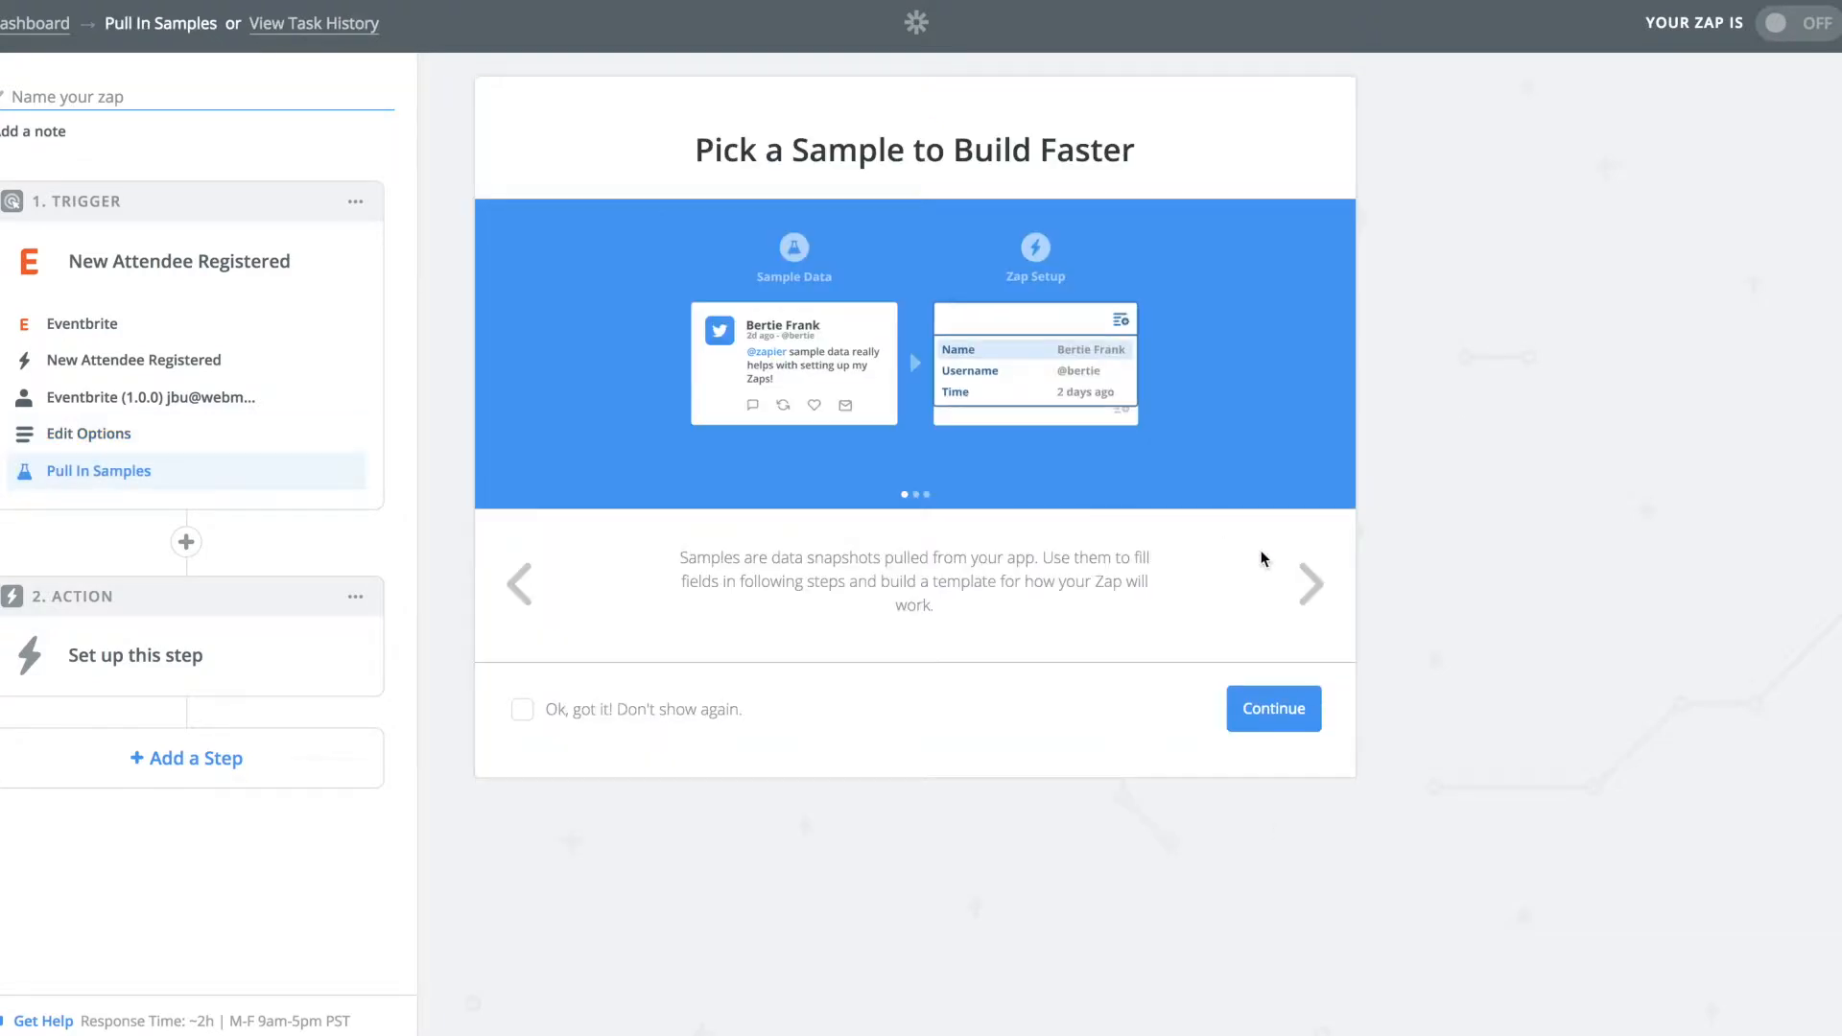
left_click(1282, 717)
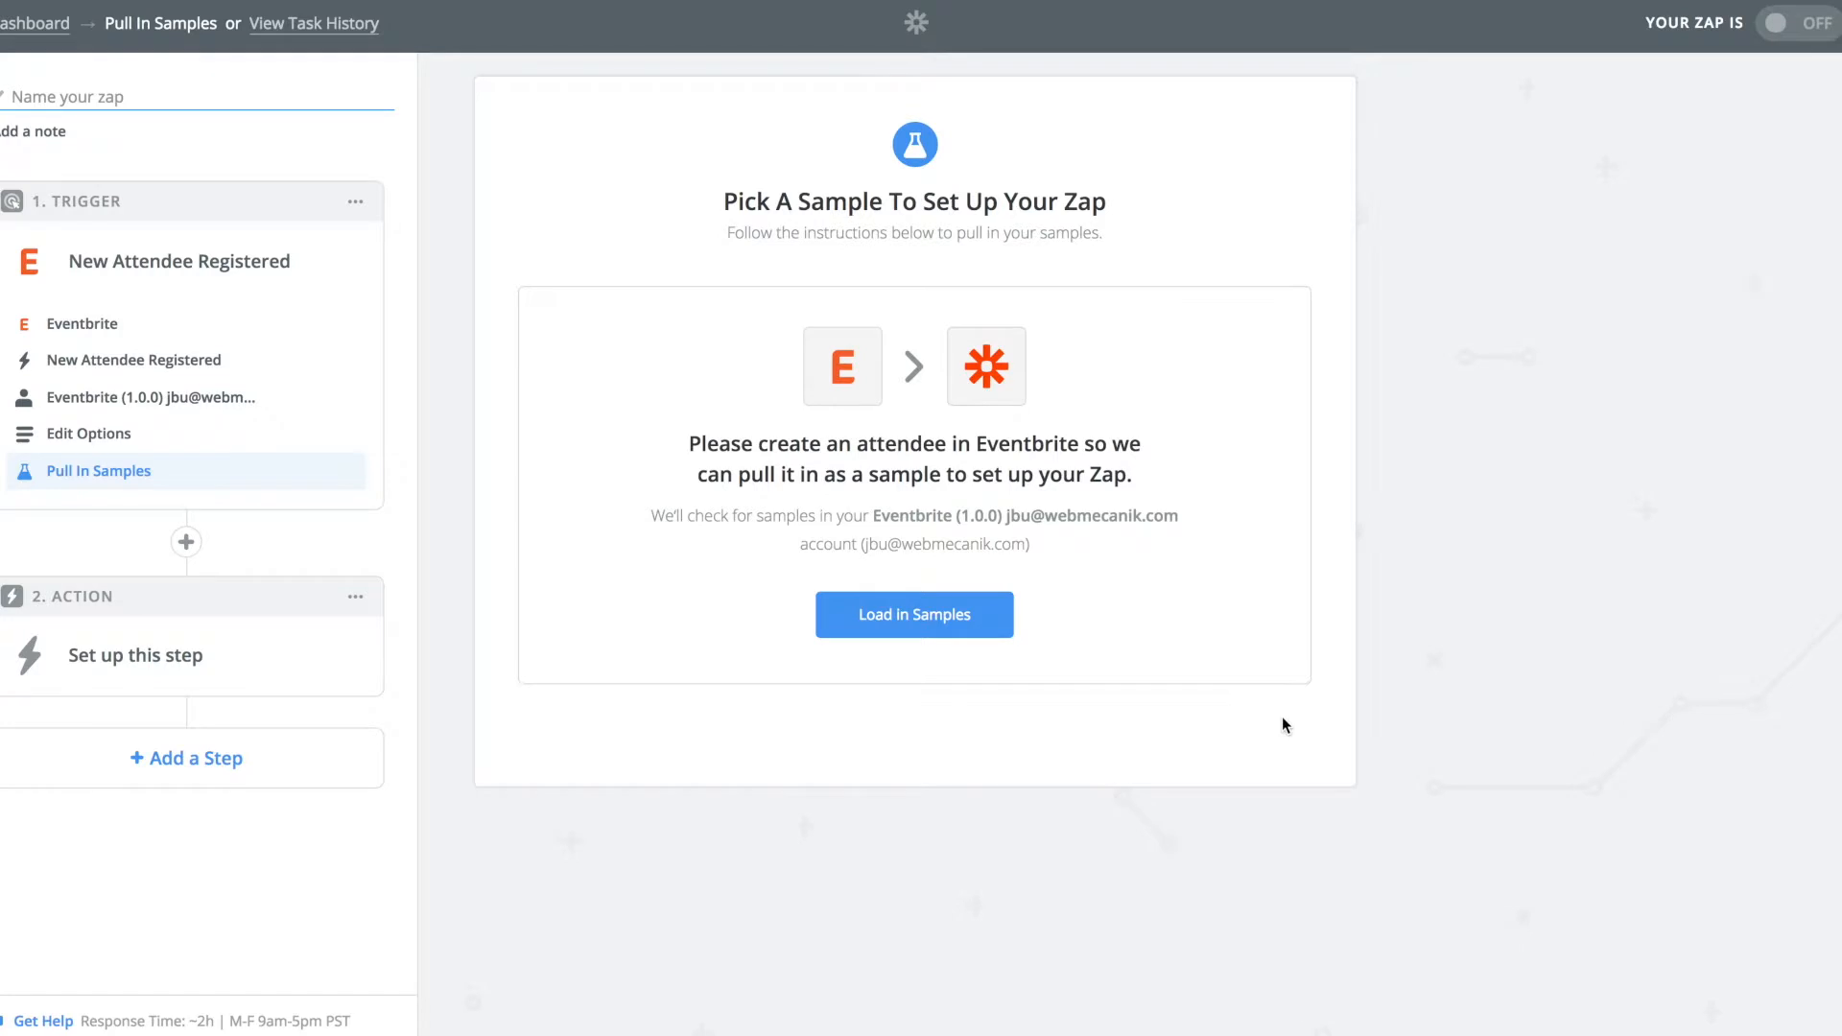
left_click(857, 620)
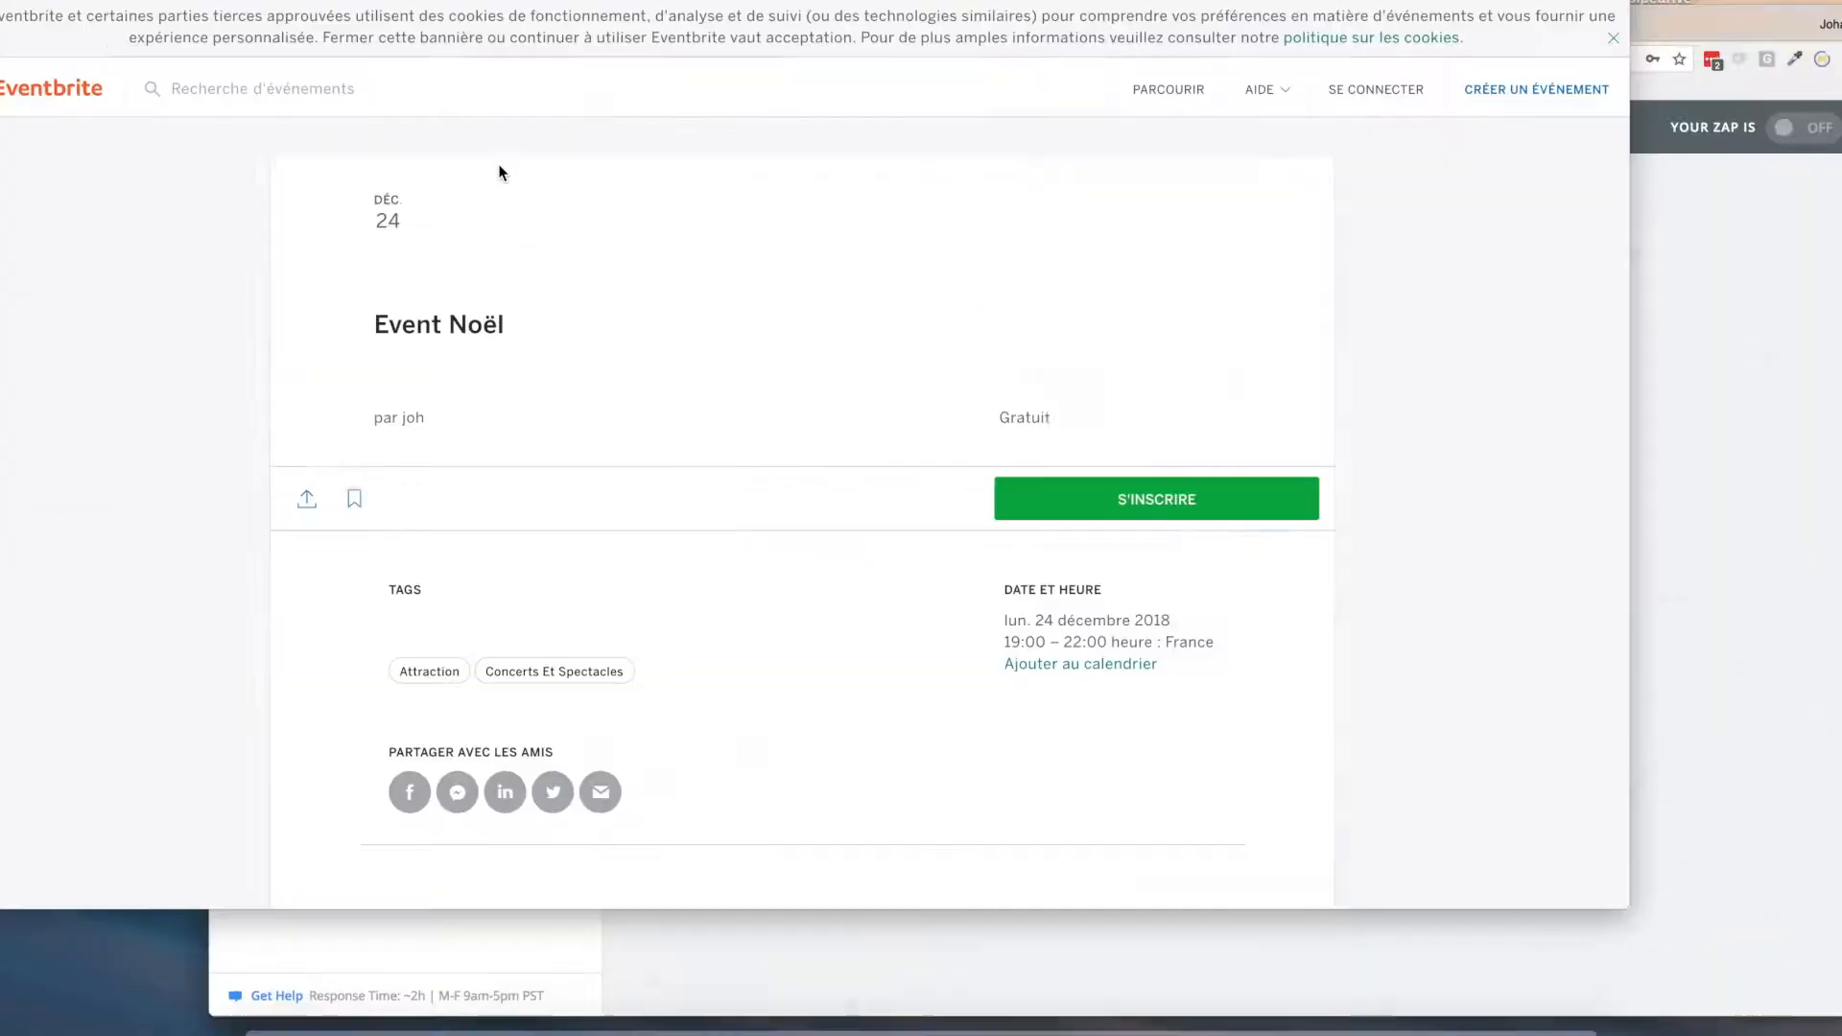
Order a free Event Noël ticket, entering the test attendee's first name, last name and e-mail.
left_click(1338, 575)
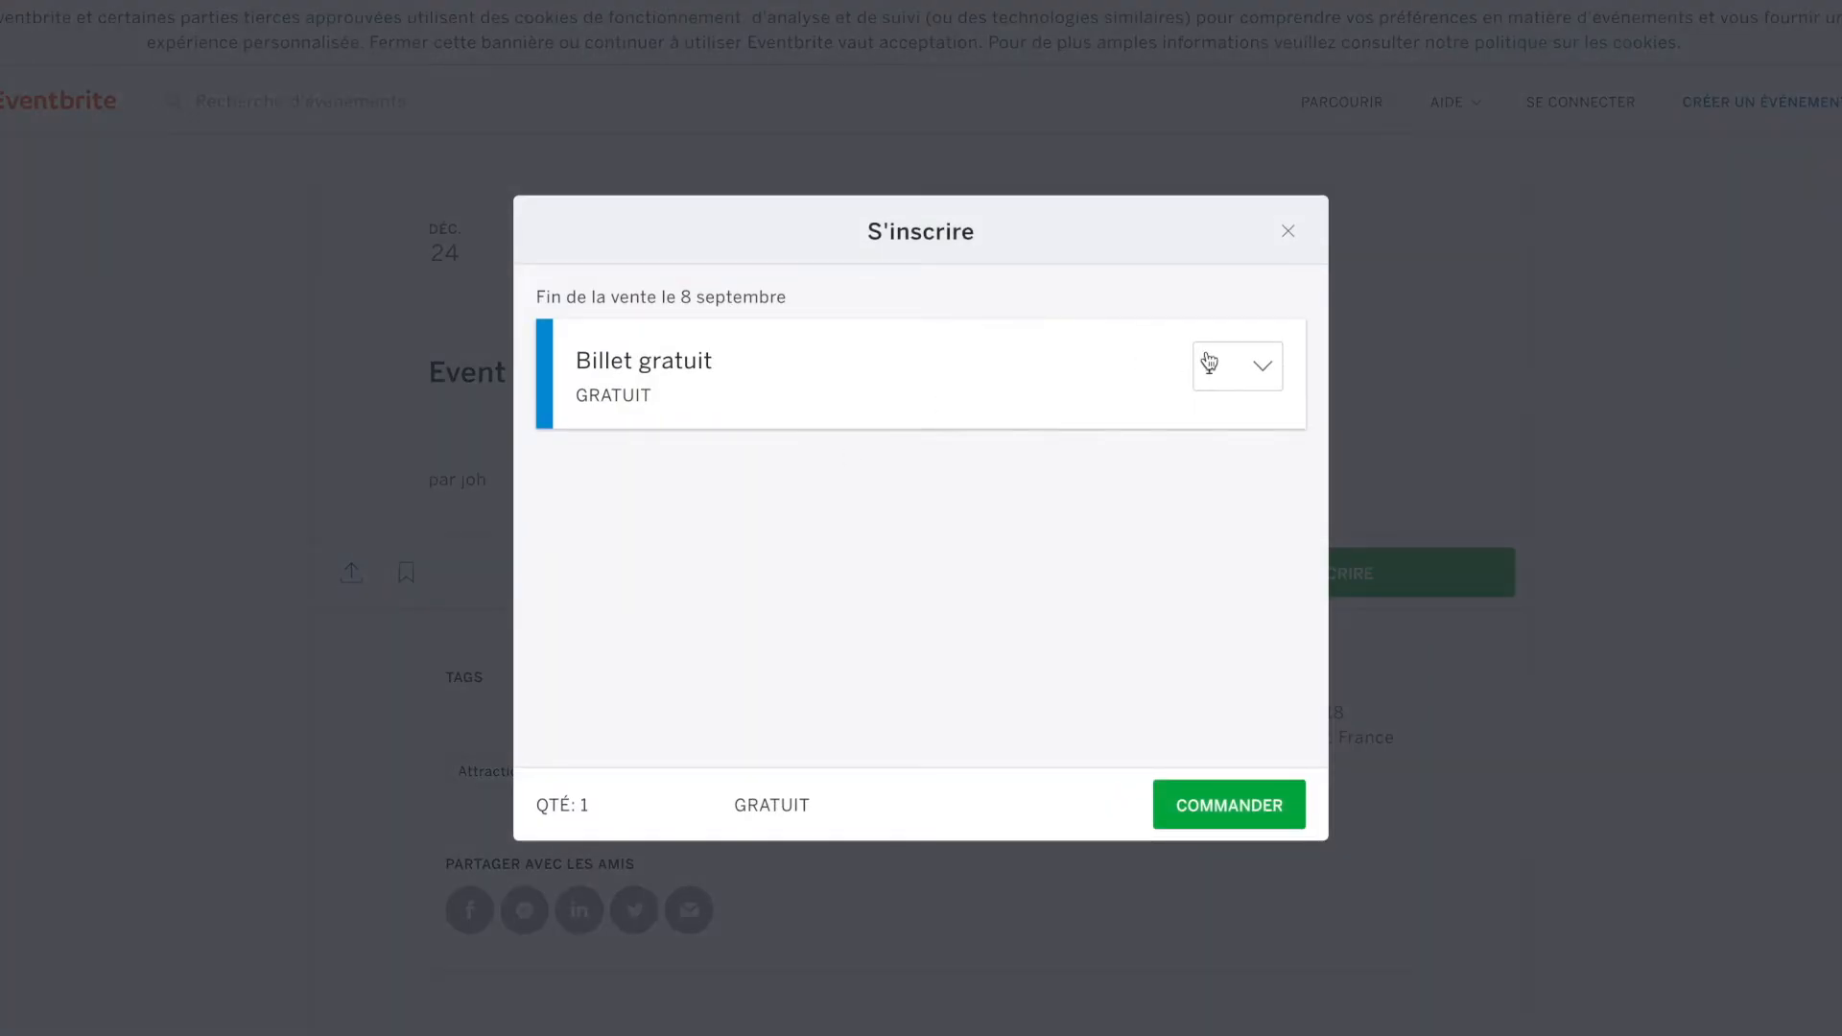
left_click(1246, 811)
type("johtest")
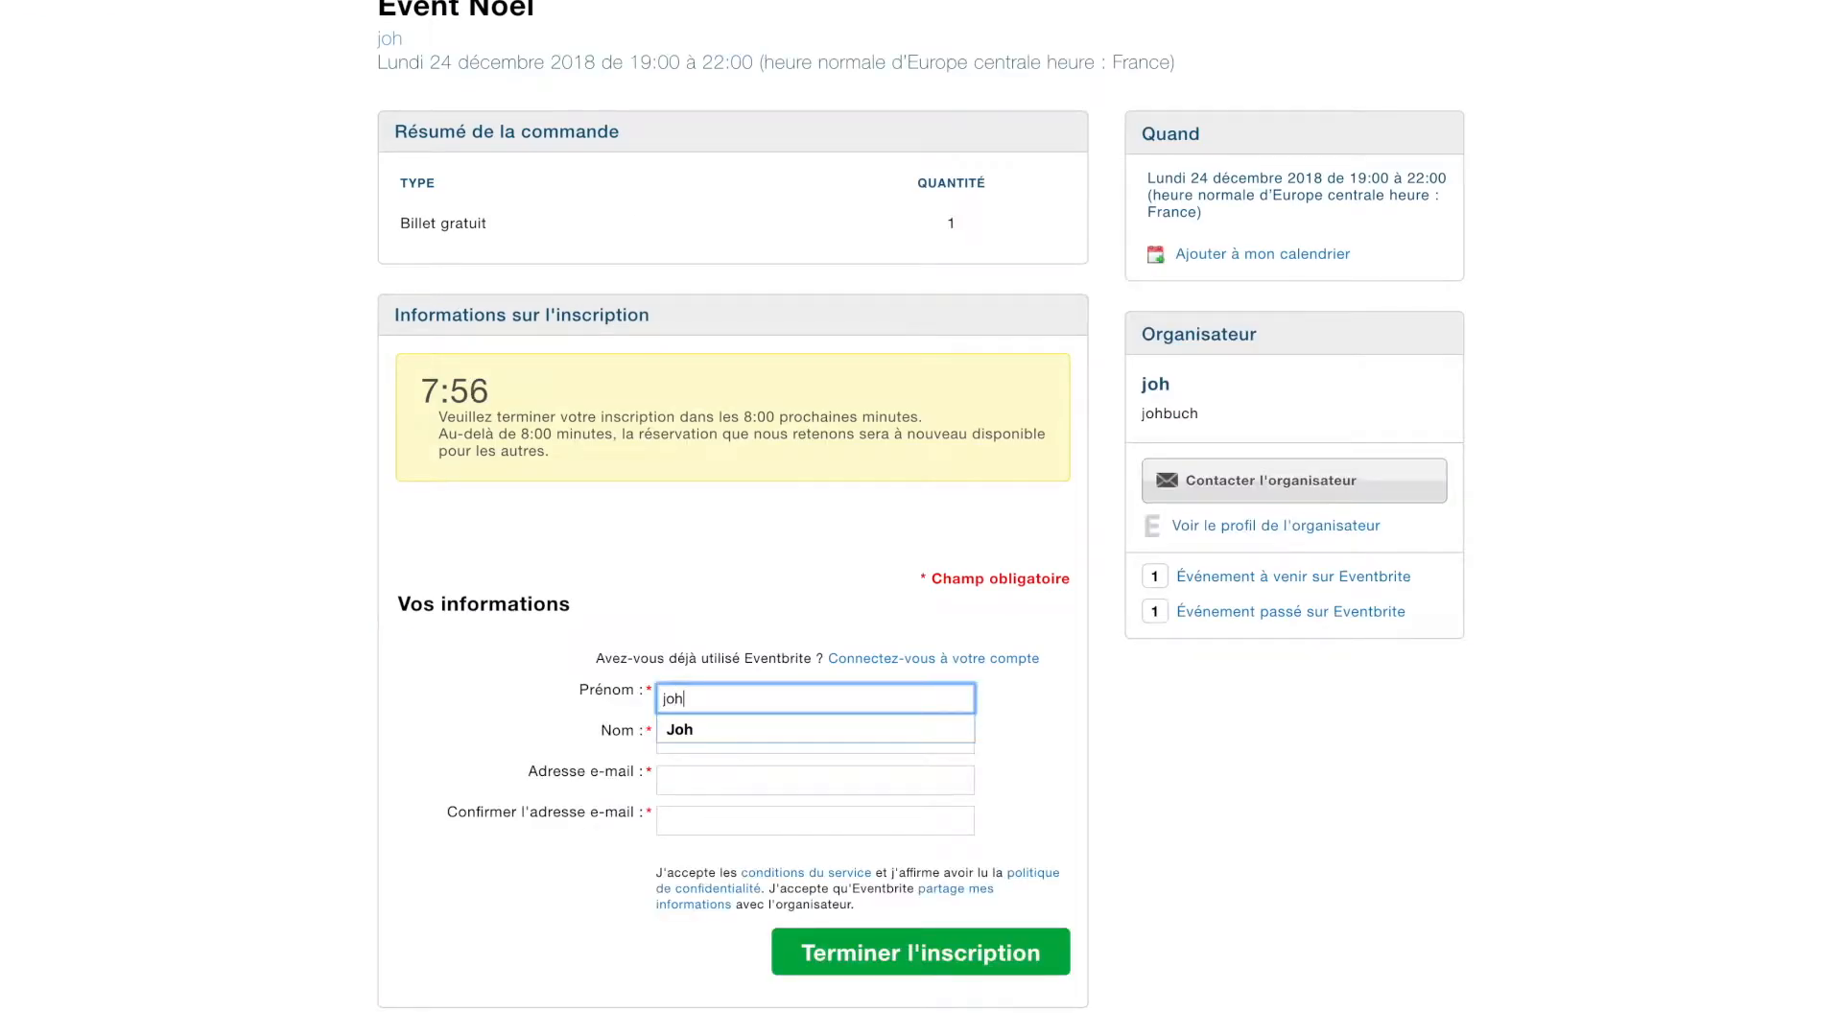
key("BackSpace")
key("BackSpace")
key("BackSpace")
key("BackSpace")
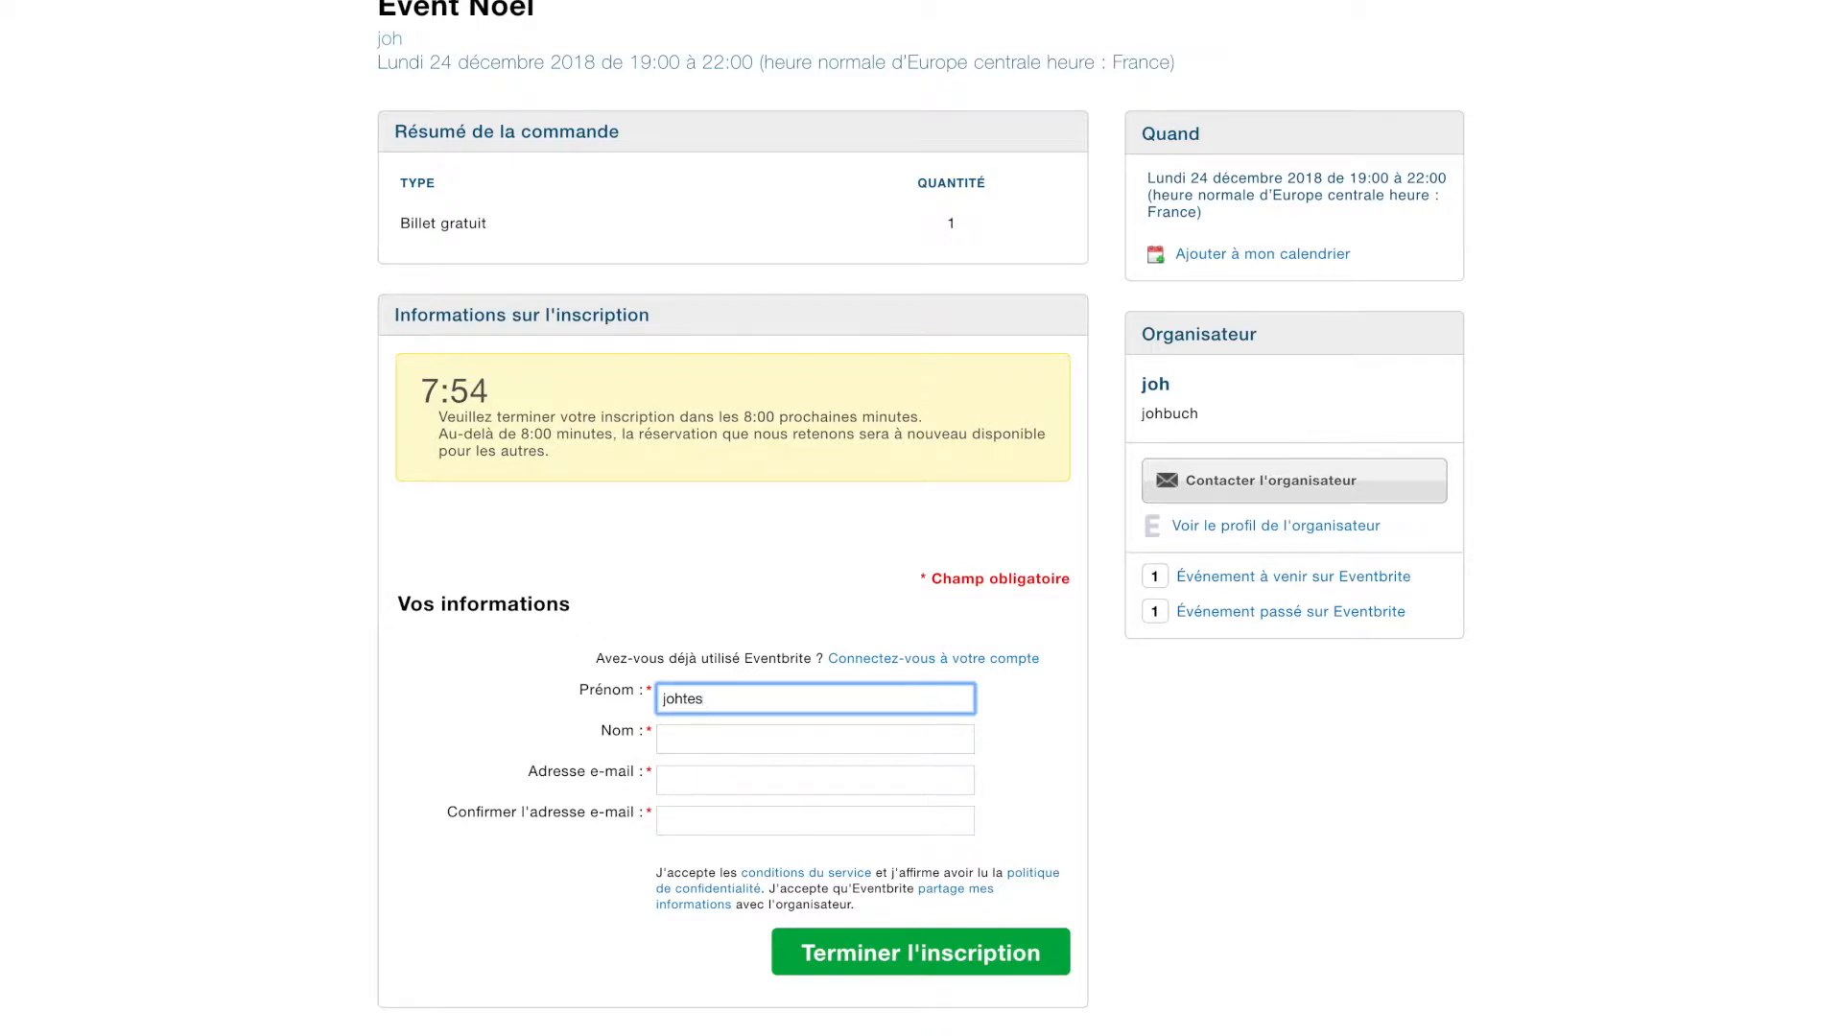
type("event")
key("Tab")
type("johevenrt")
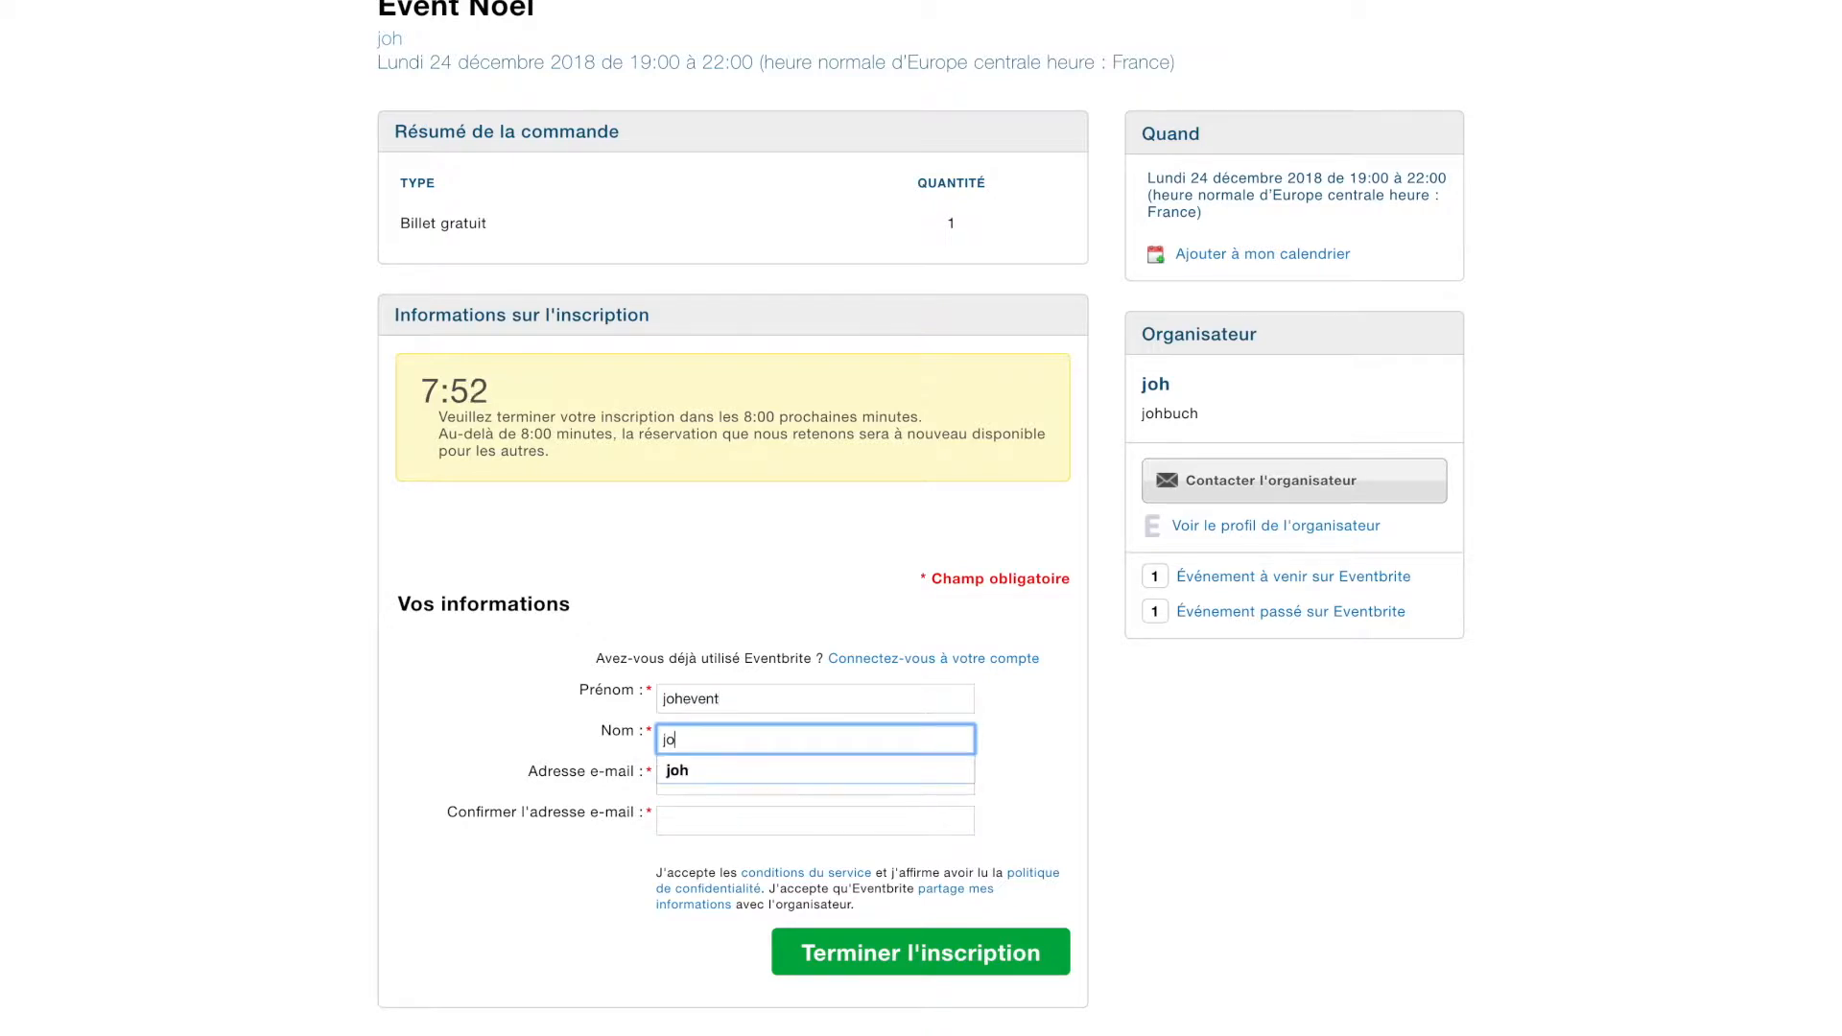
key("BackSpace")
key("BackSpace")
key("BackSpace")
type("vent")
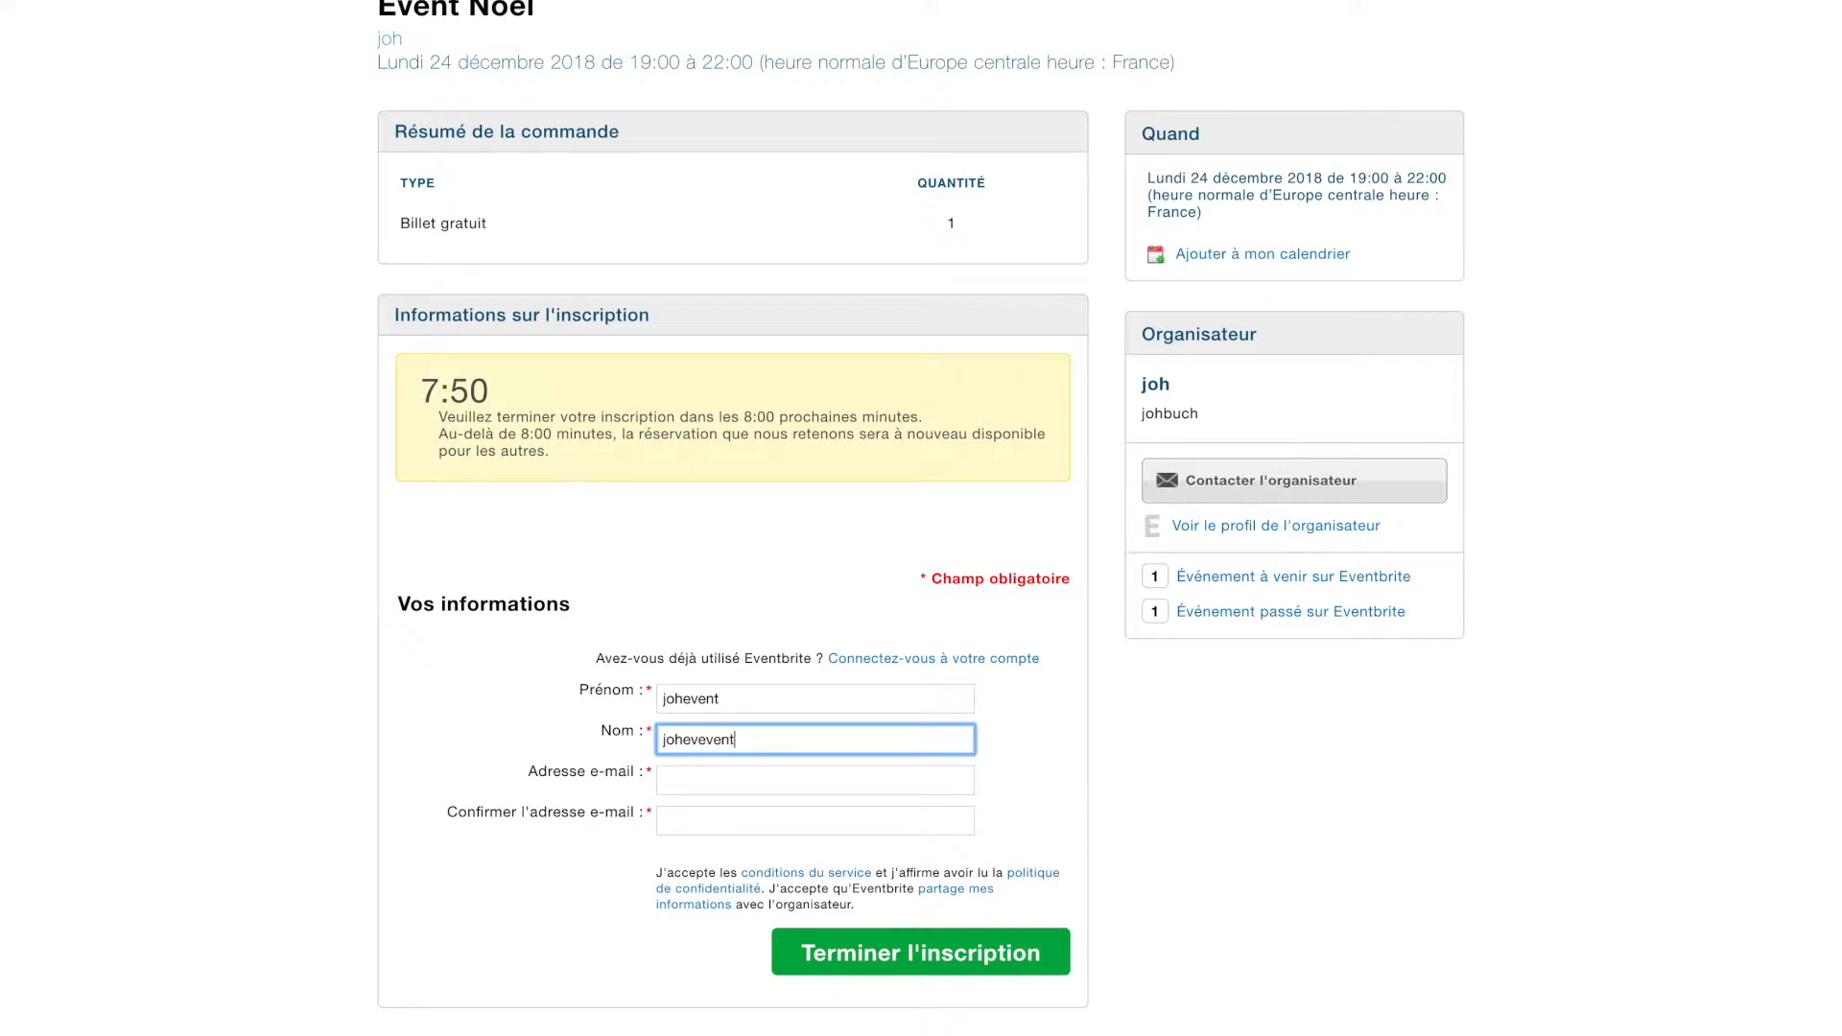
key("Tab")
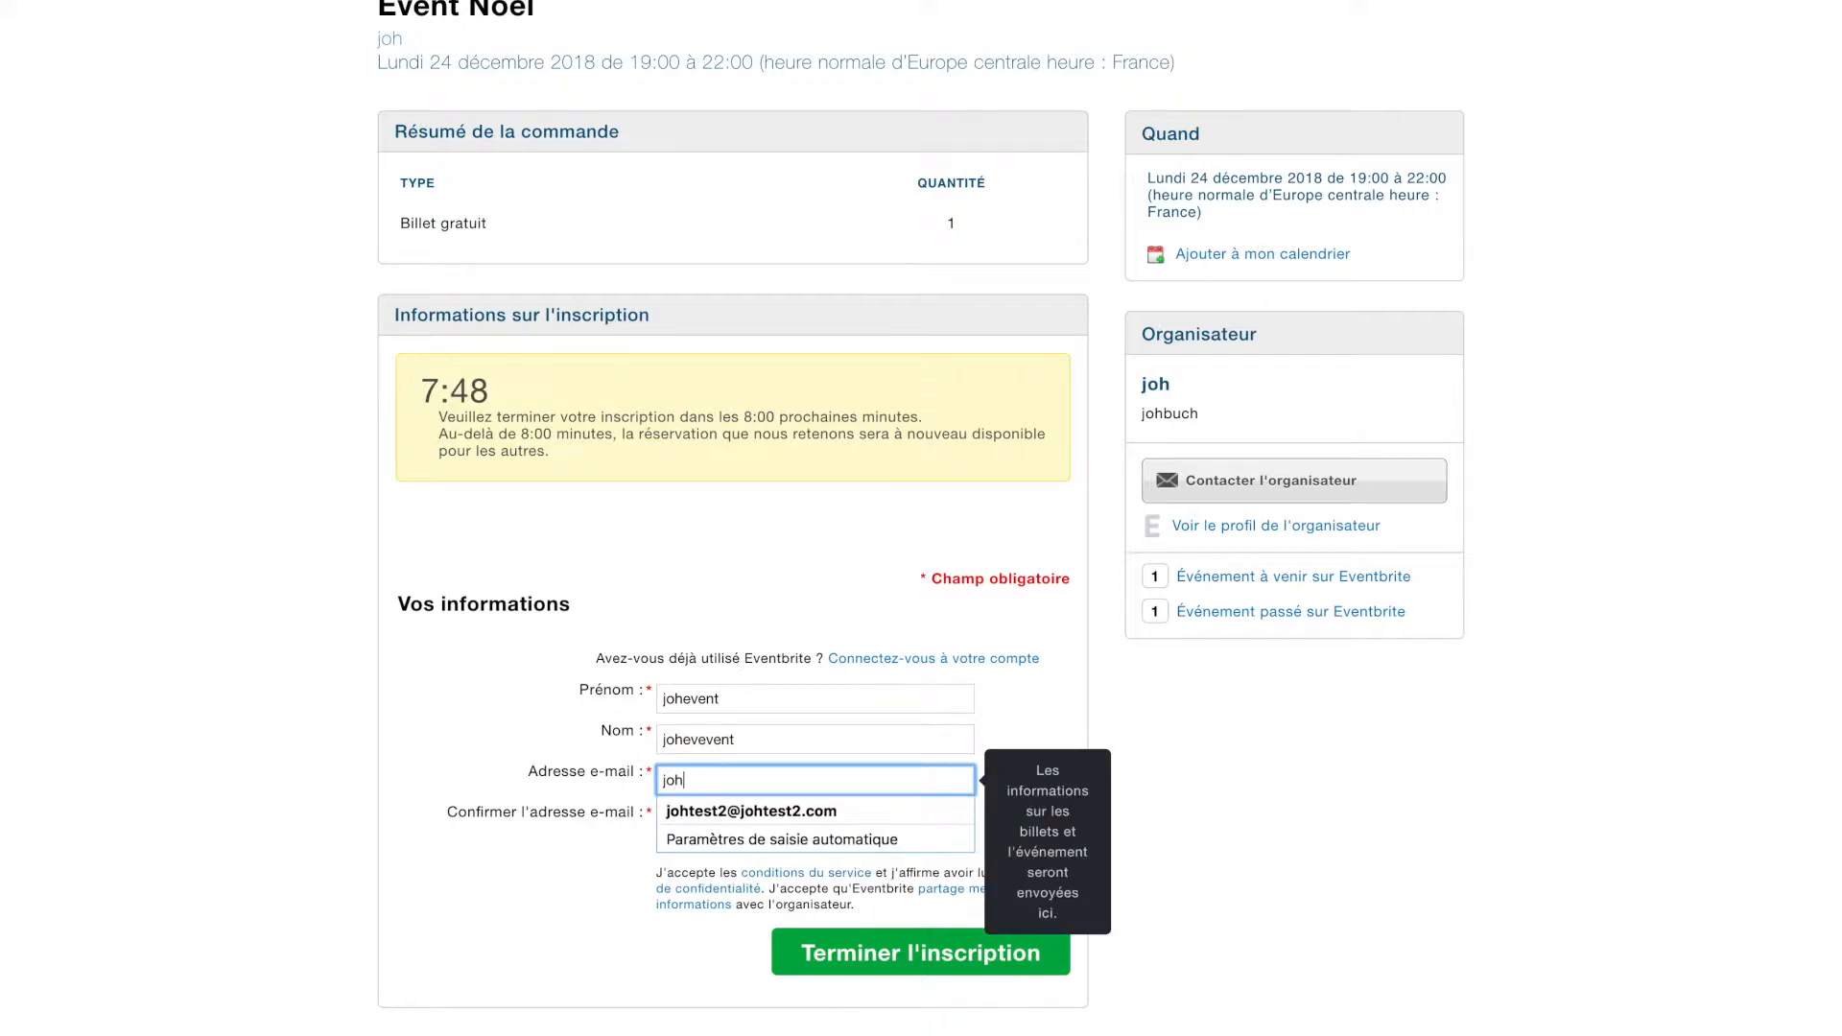
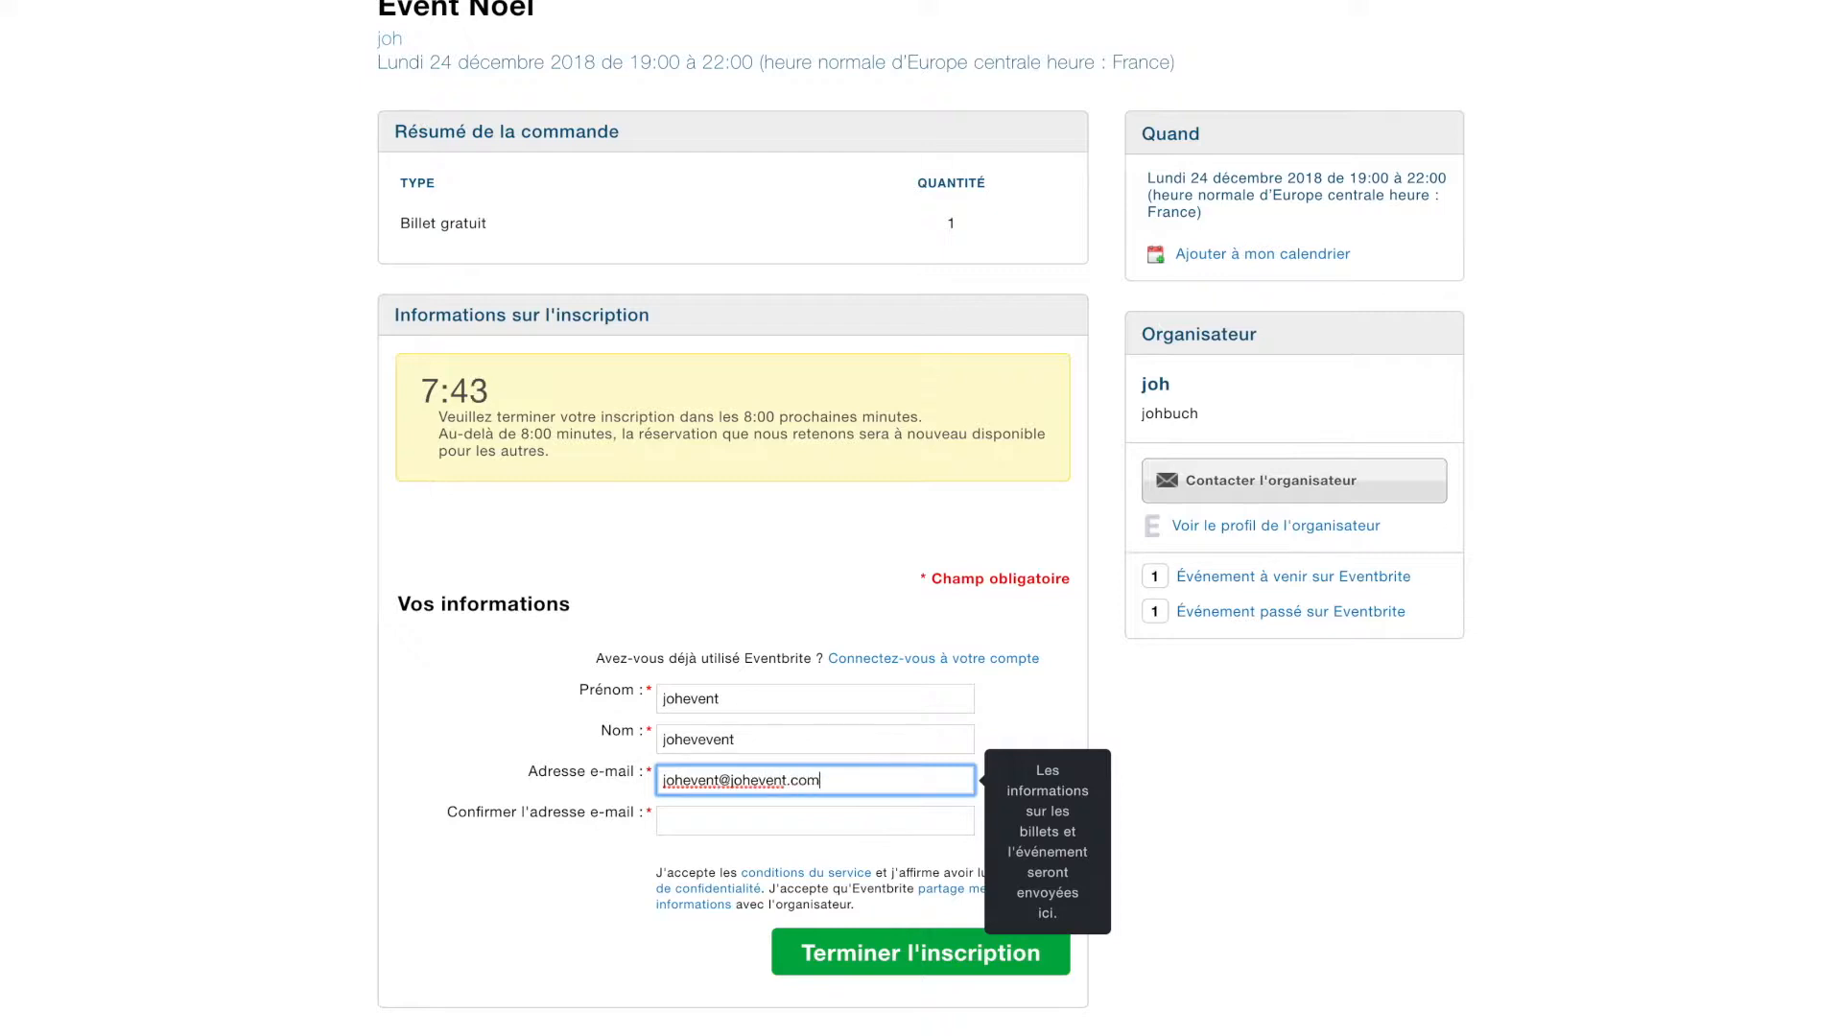
key("Tab")
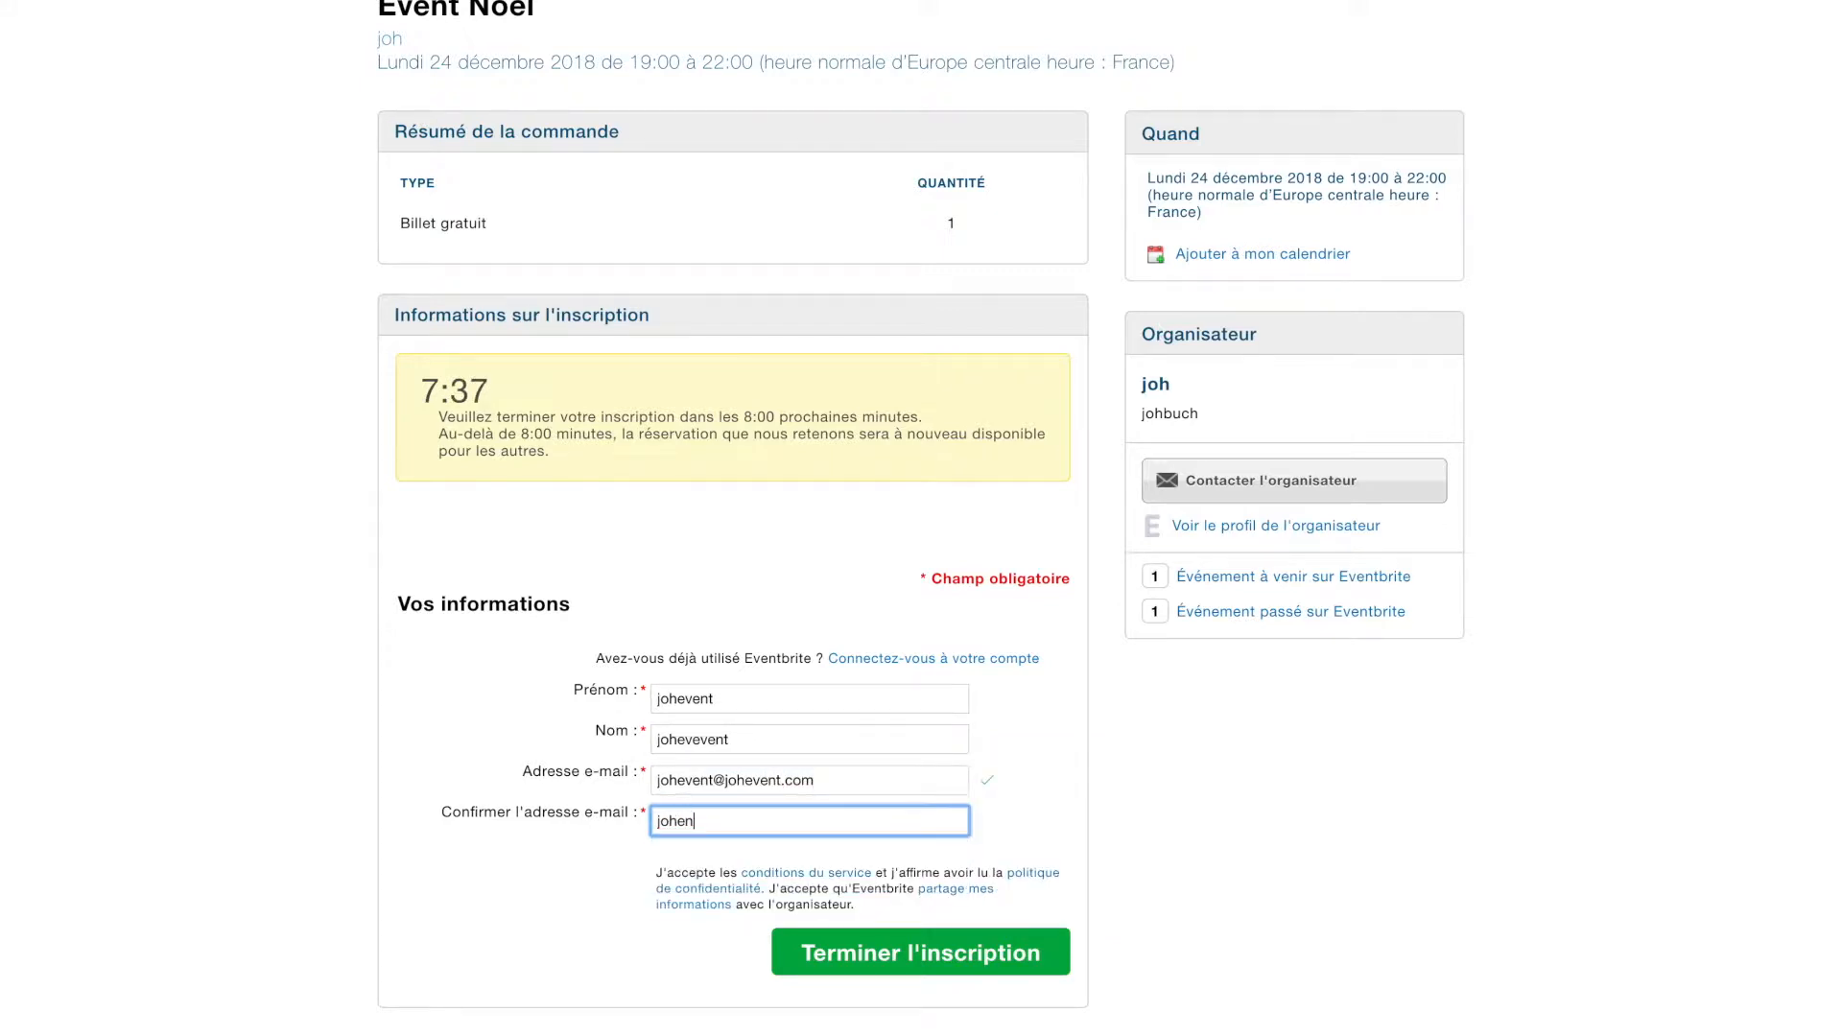
Submit the registration with Terminer l'inscription, close the thank-you popup, and return to Zapier.
left_click(873, 931)
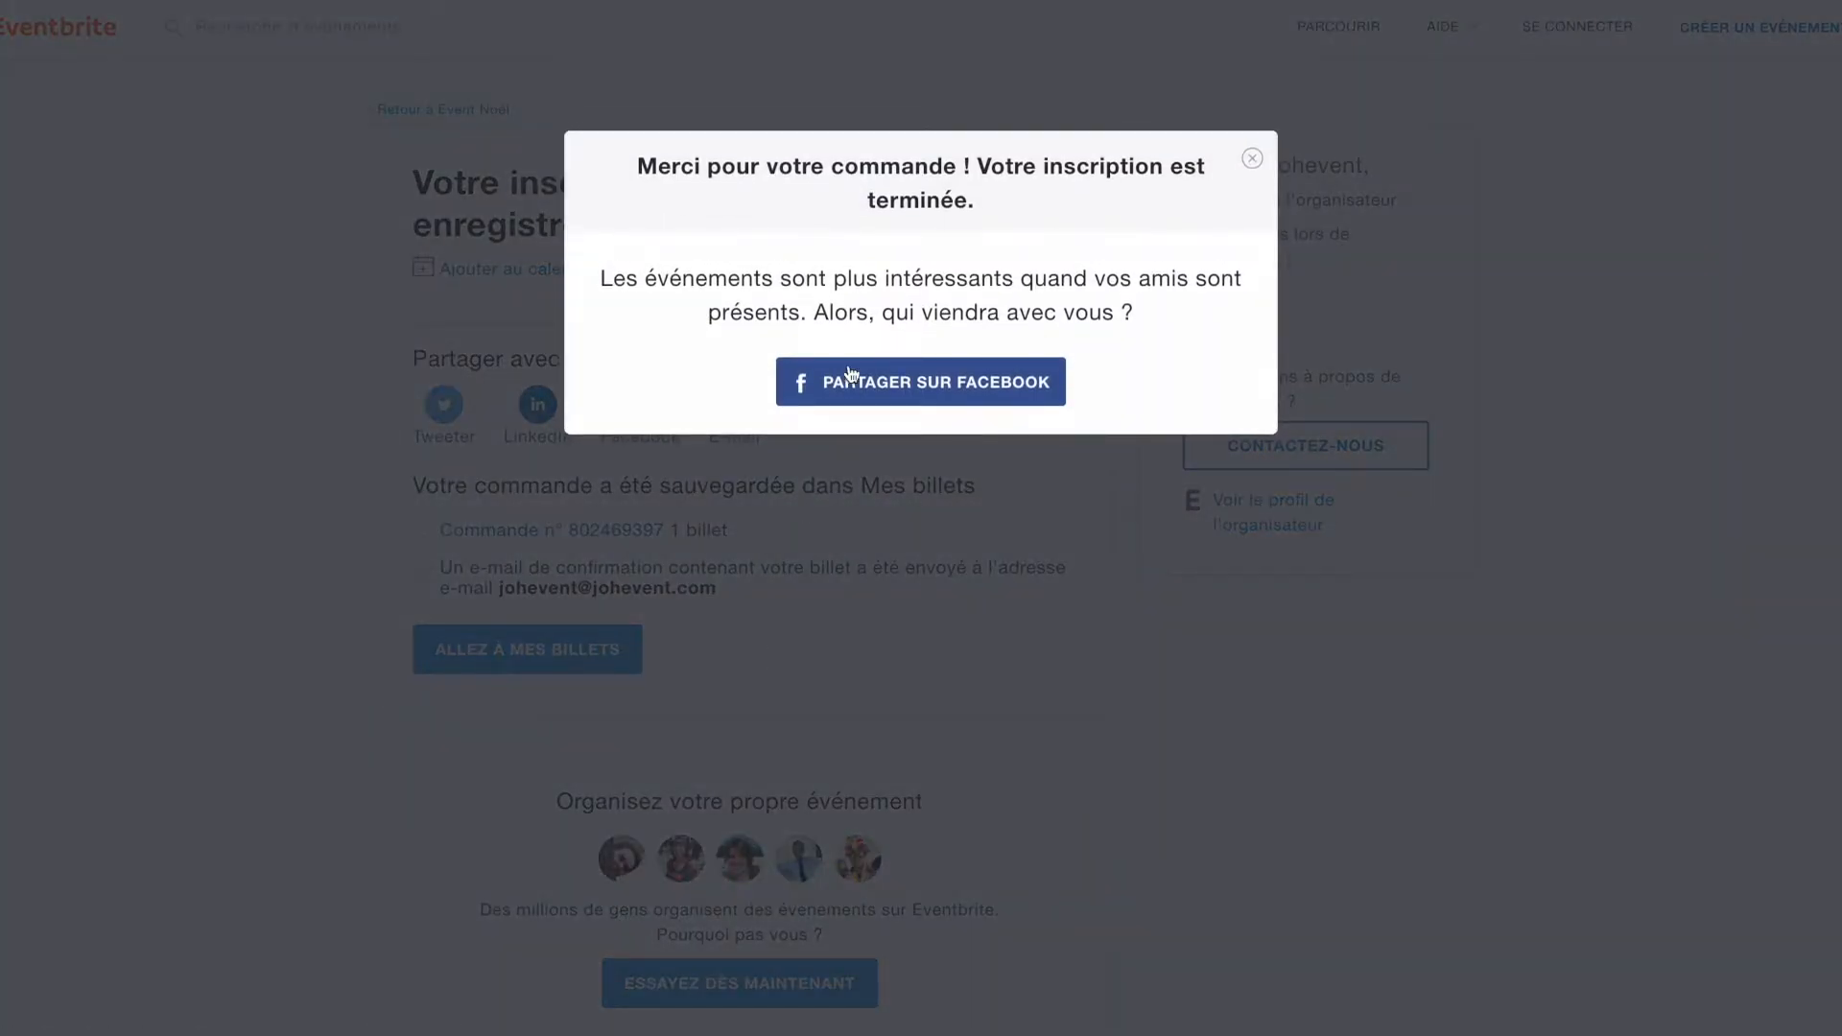
left_click(1252, 159)
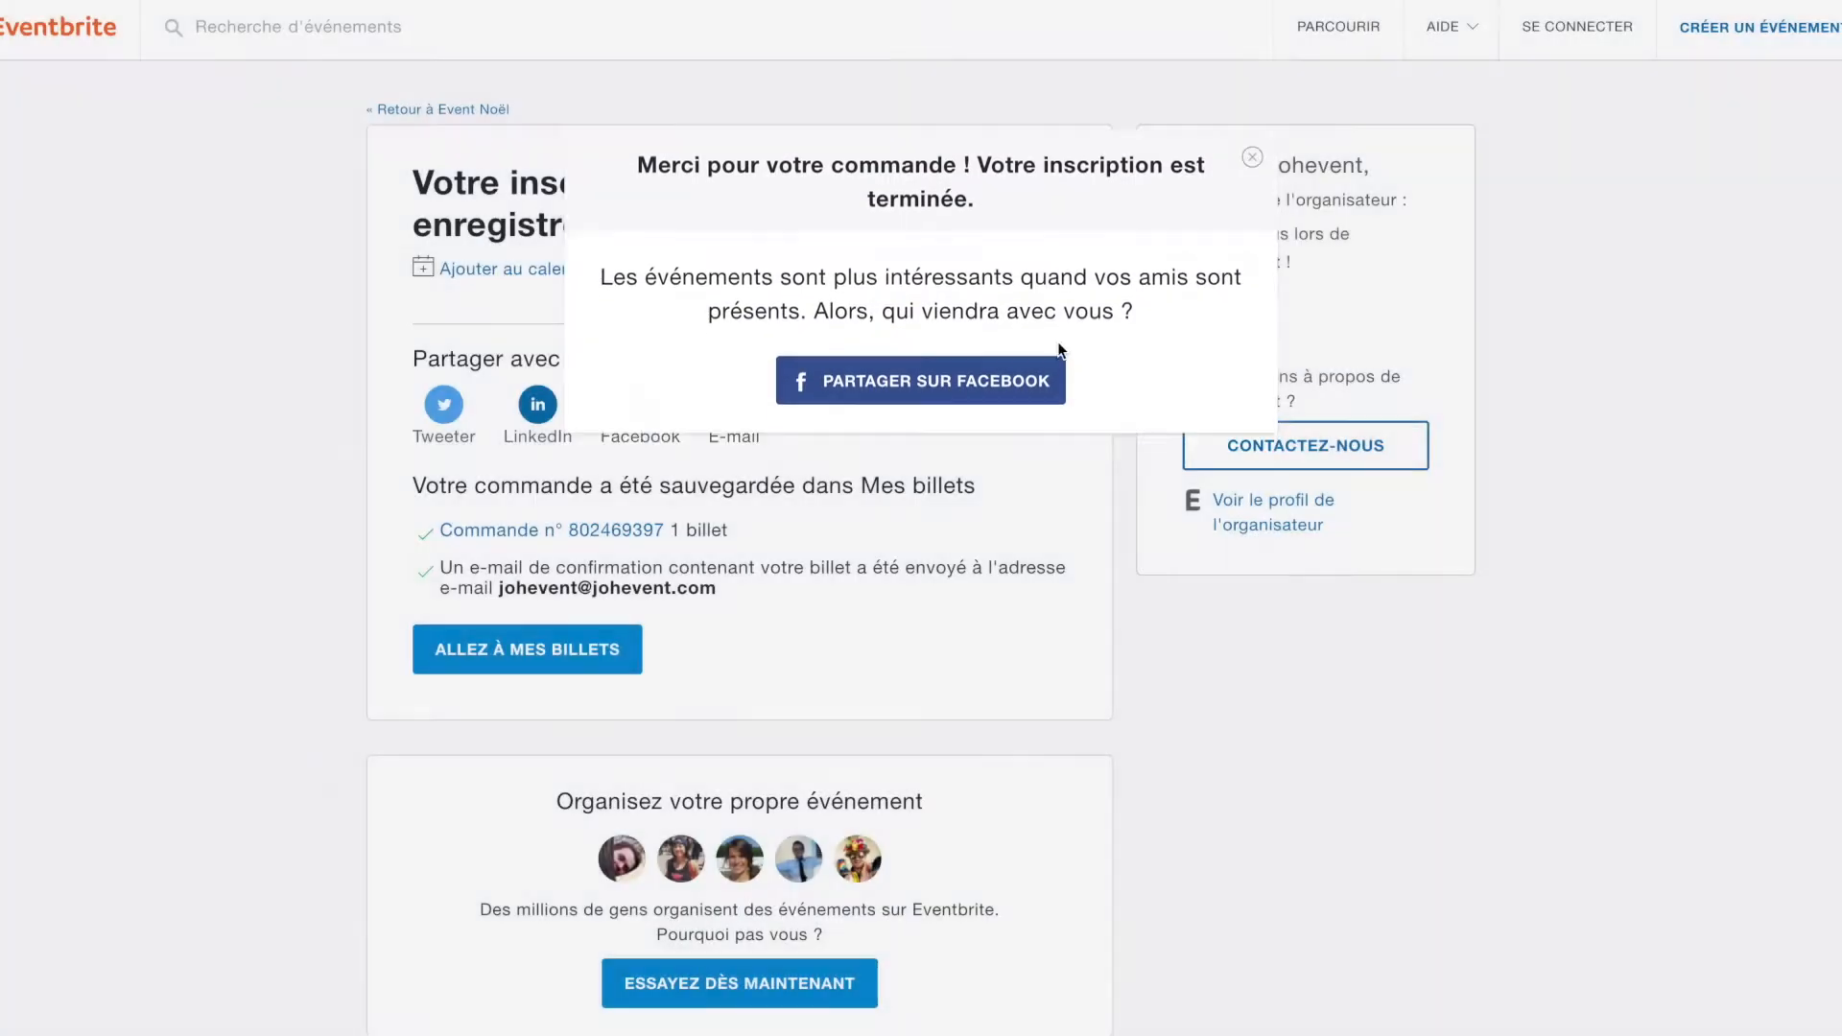
key("ctrl+Up")
left_click(1187, 294)
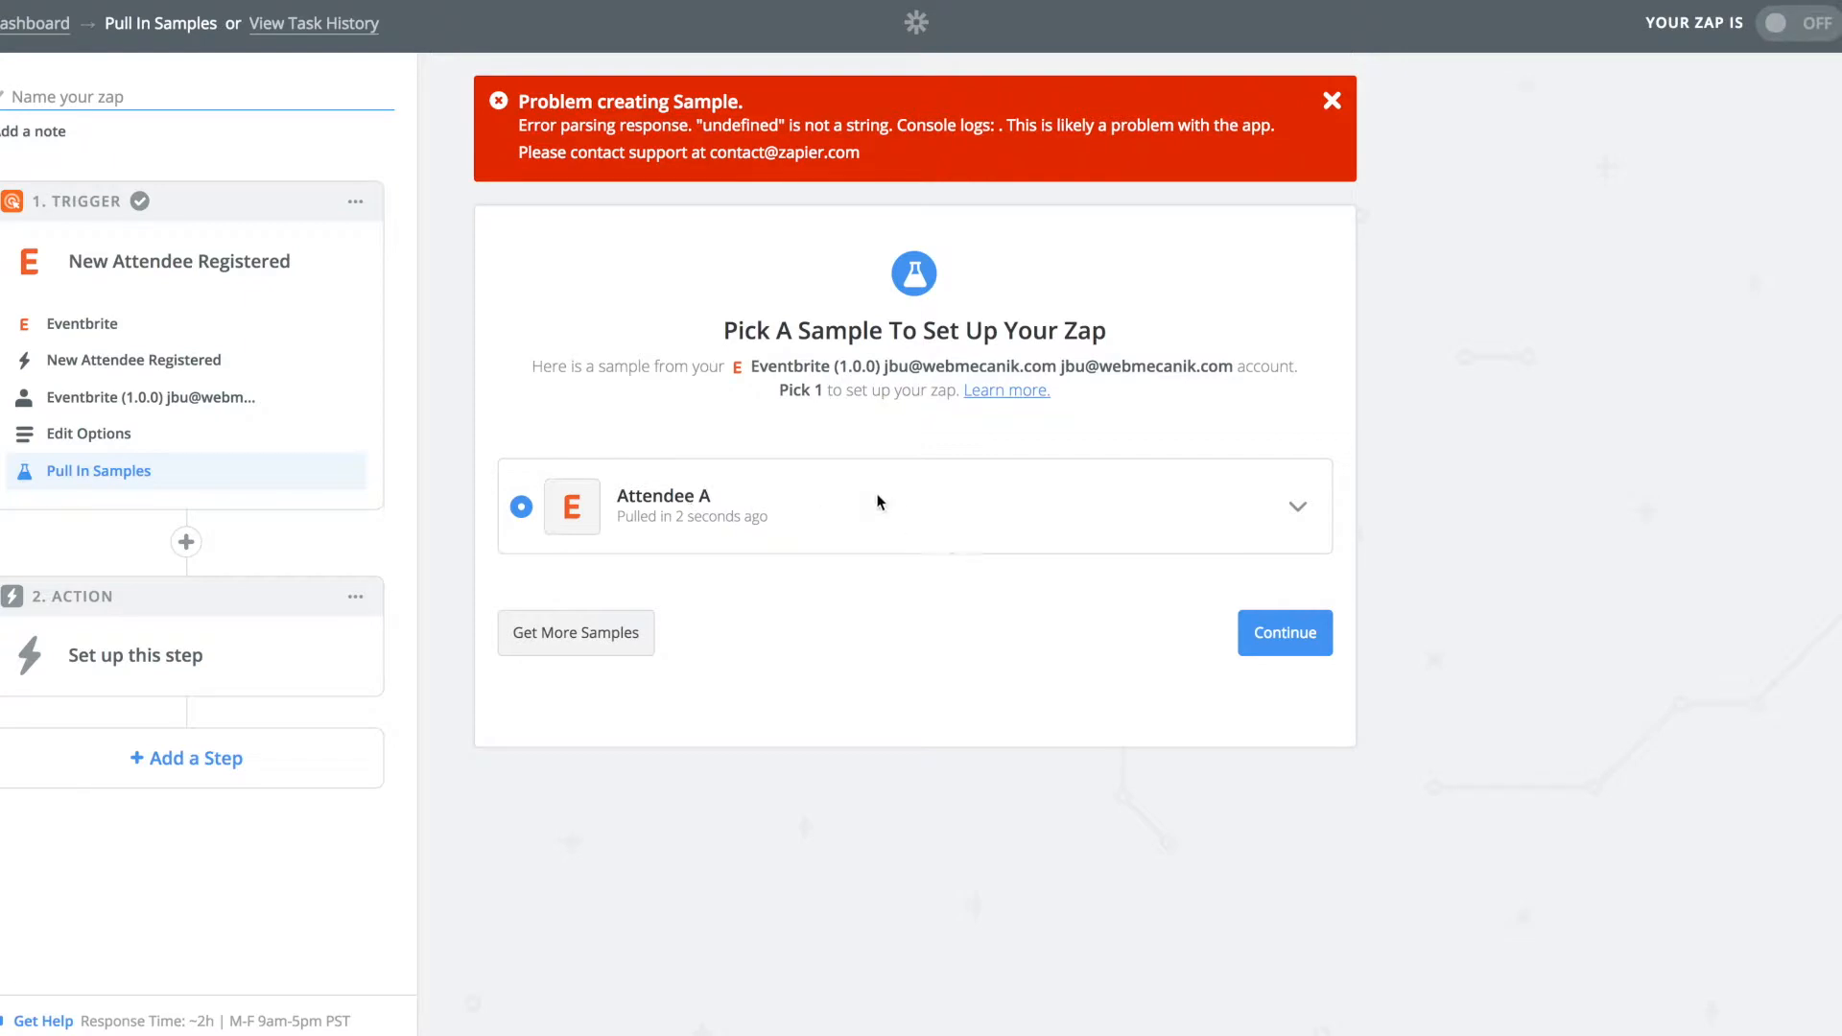
Keep the attendee sample and set Mautic's Create or Update Contact as the action.
left_click(1284, 632)
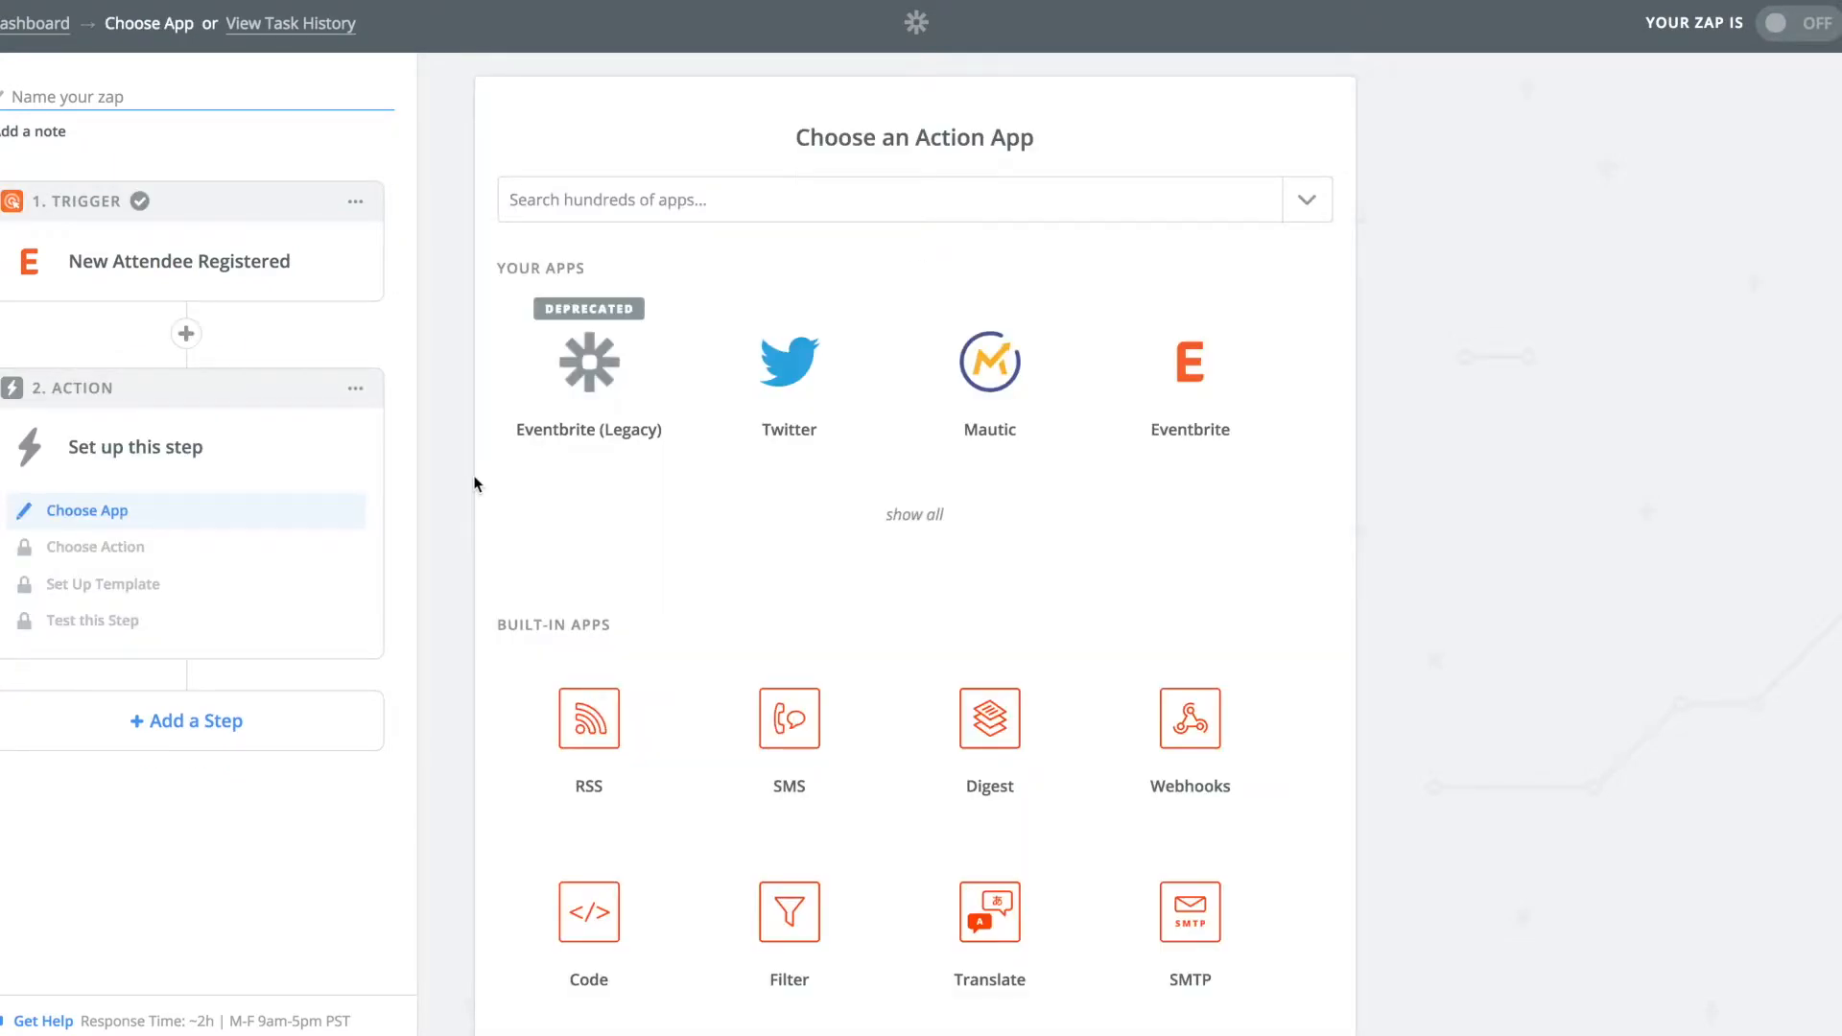
type("mautic")
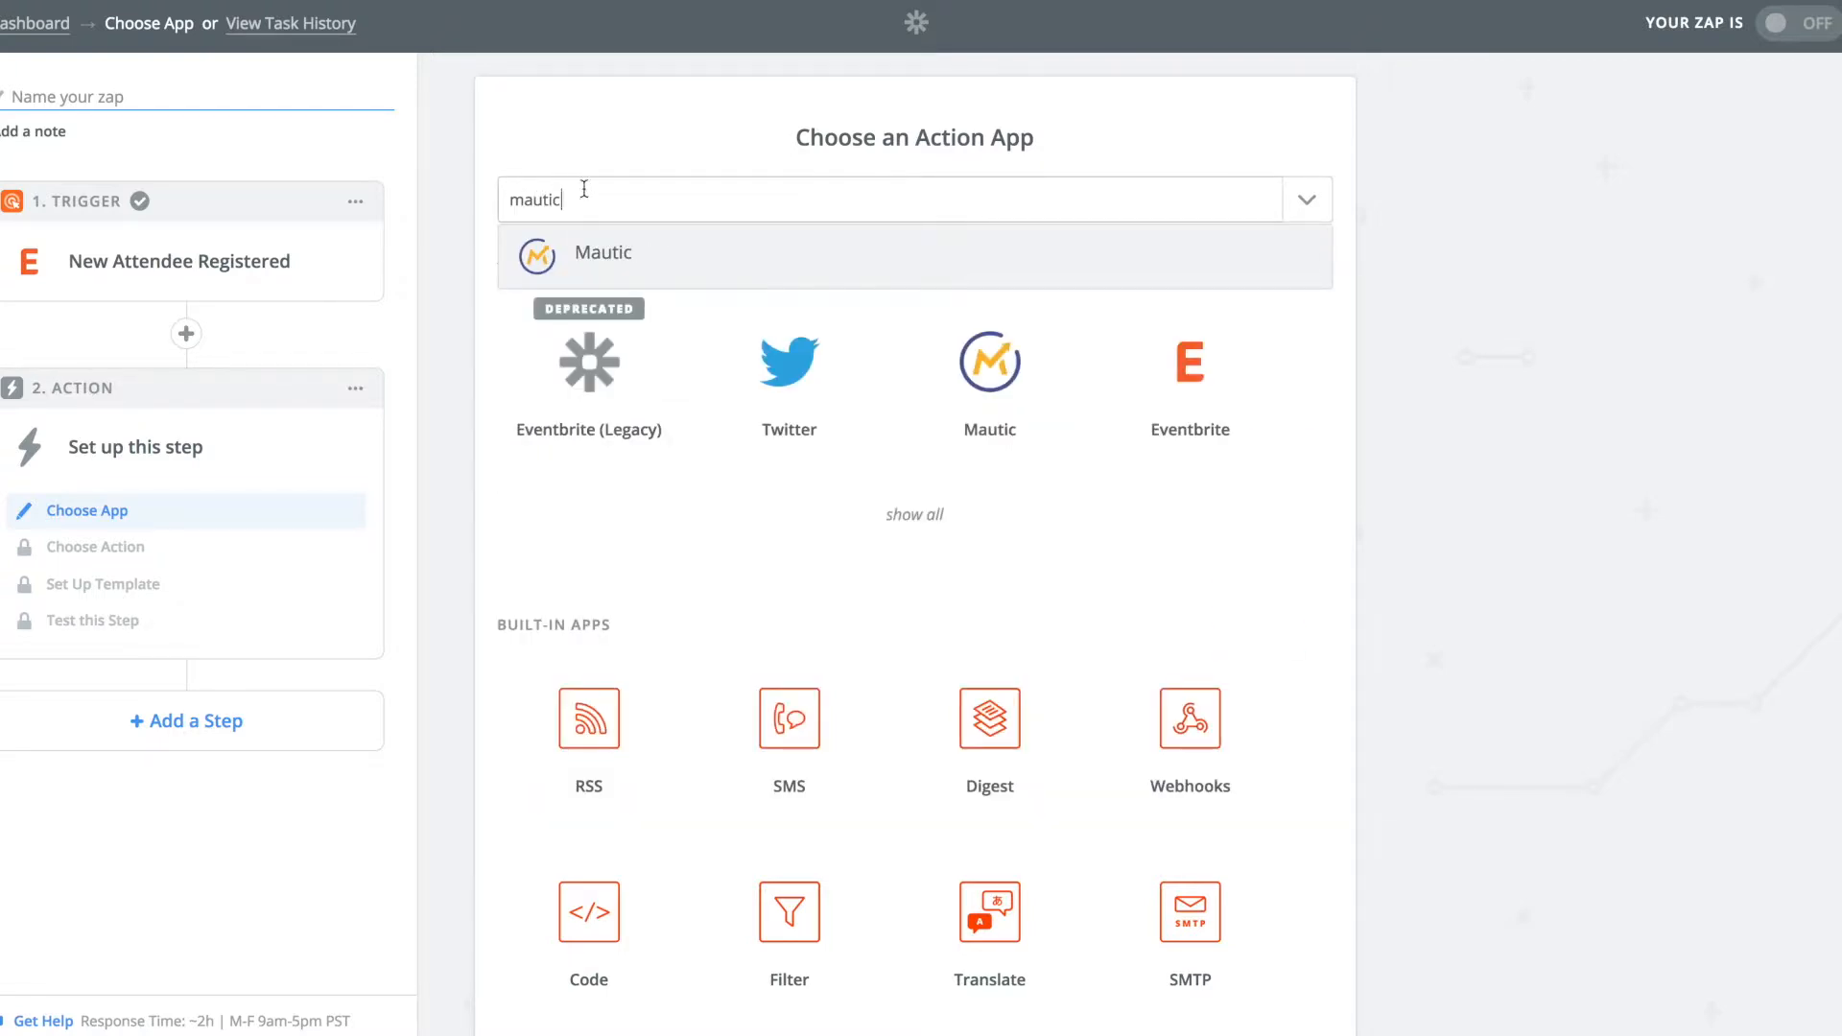
left_click(615, 255)
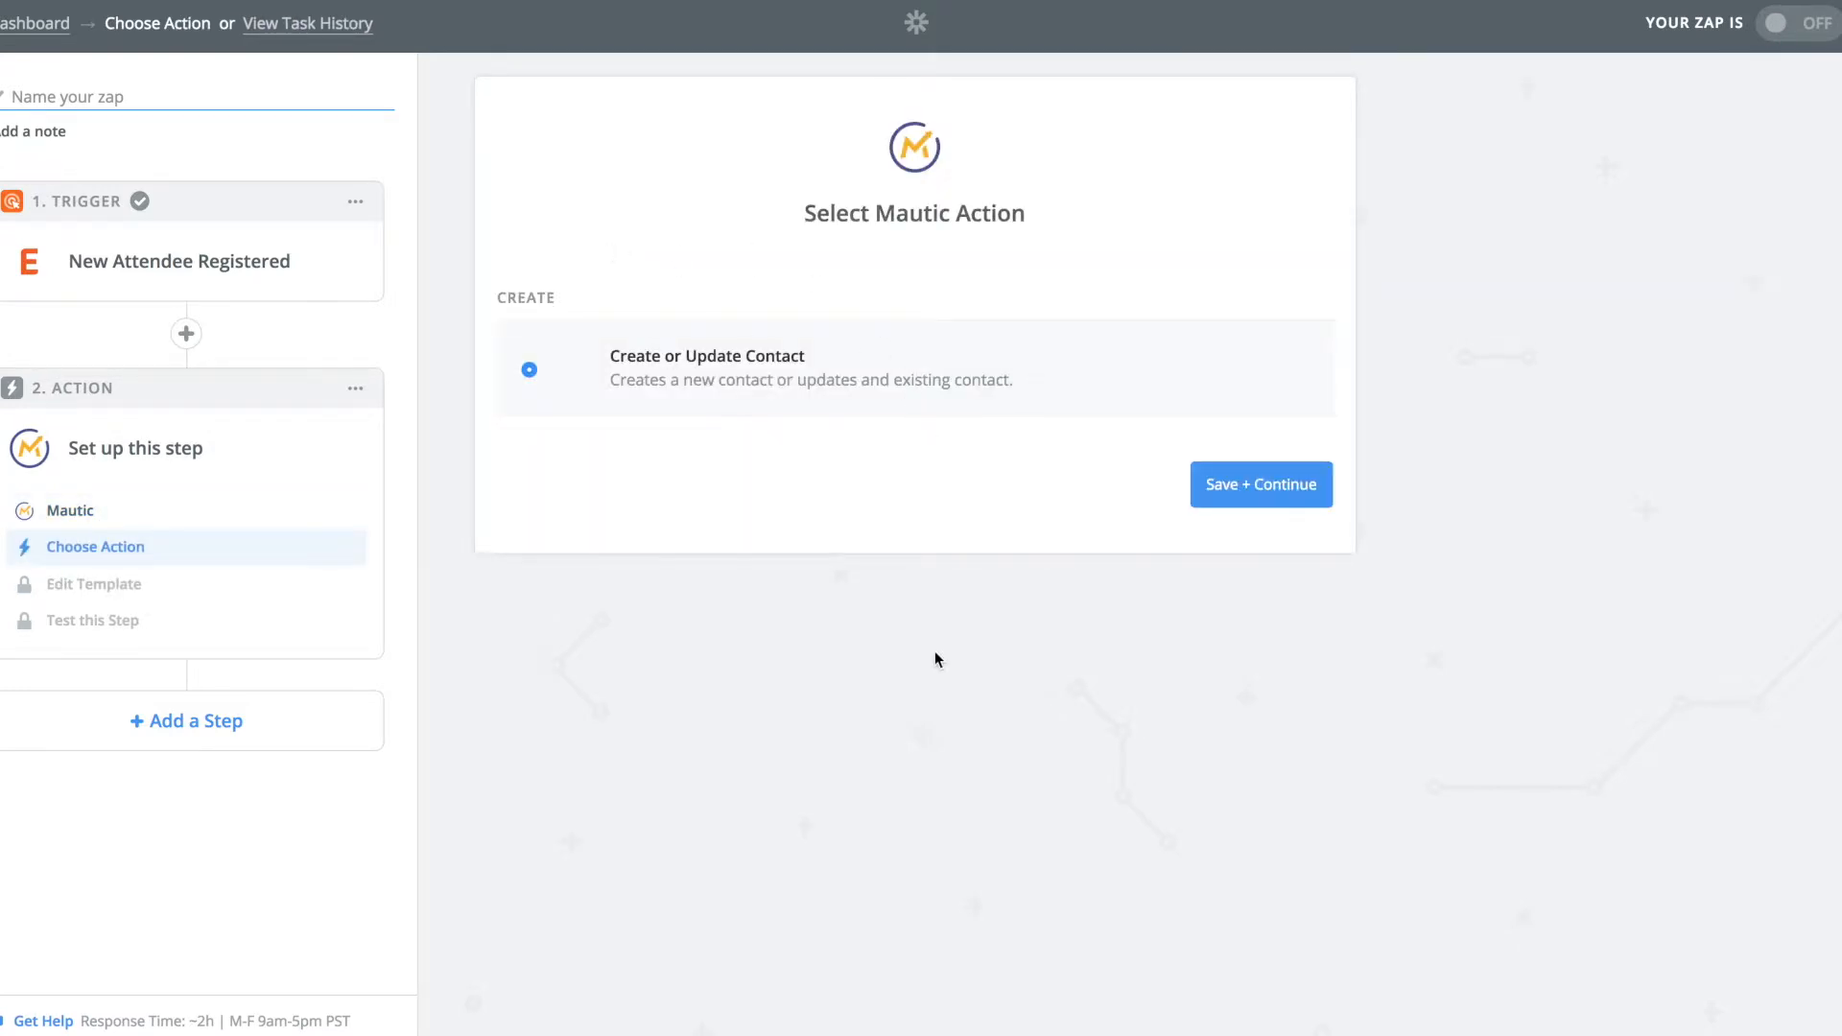
left_click(1247, 484)
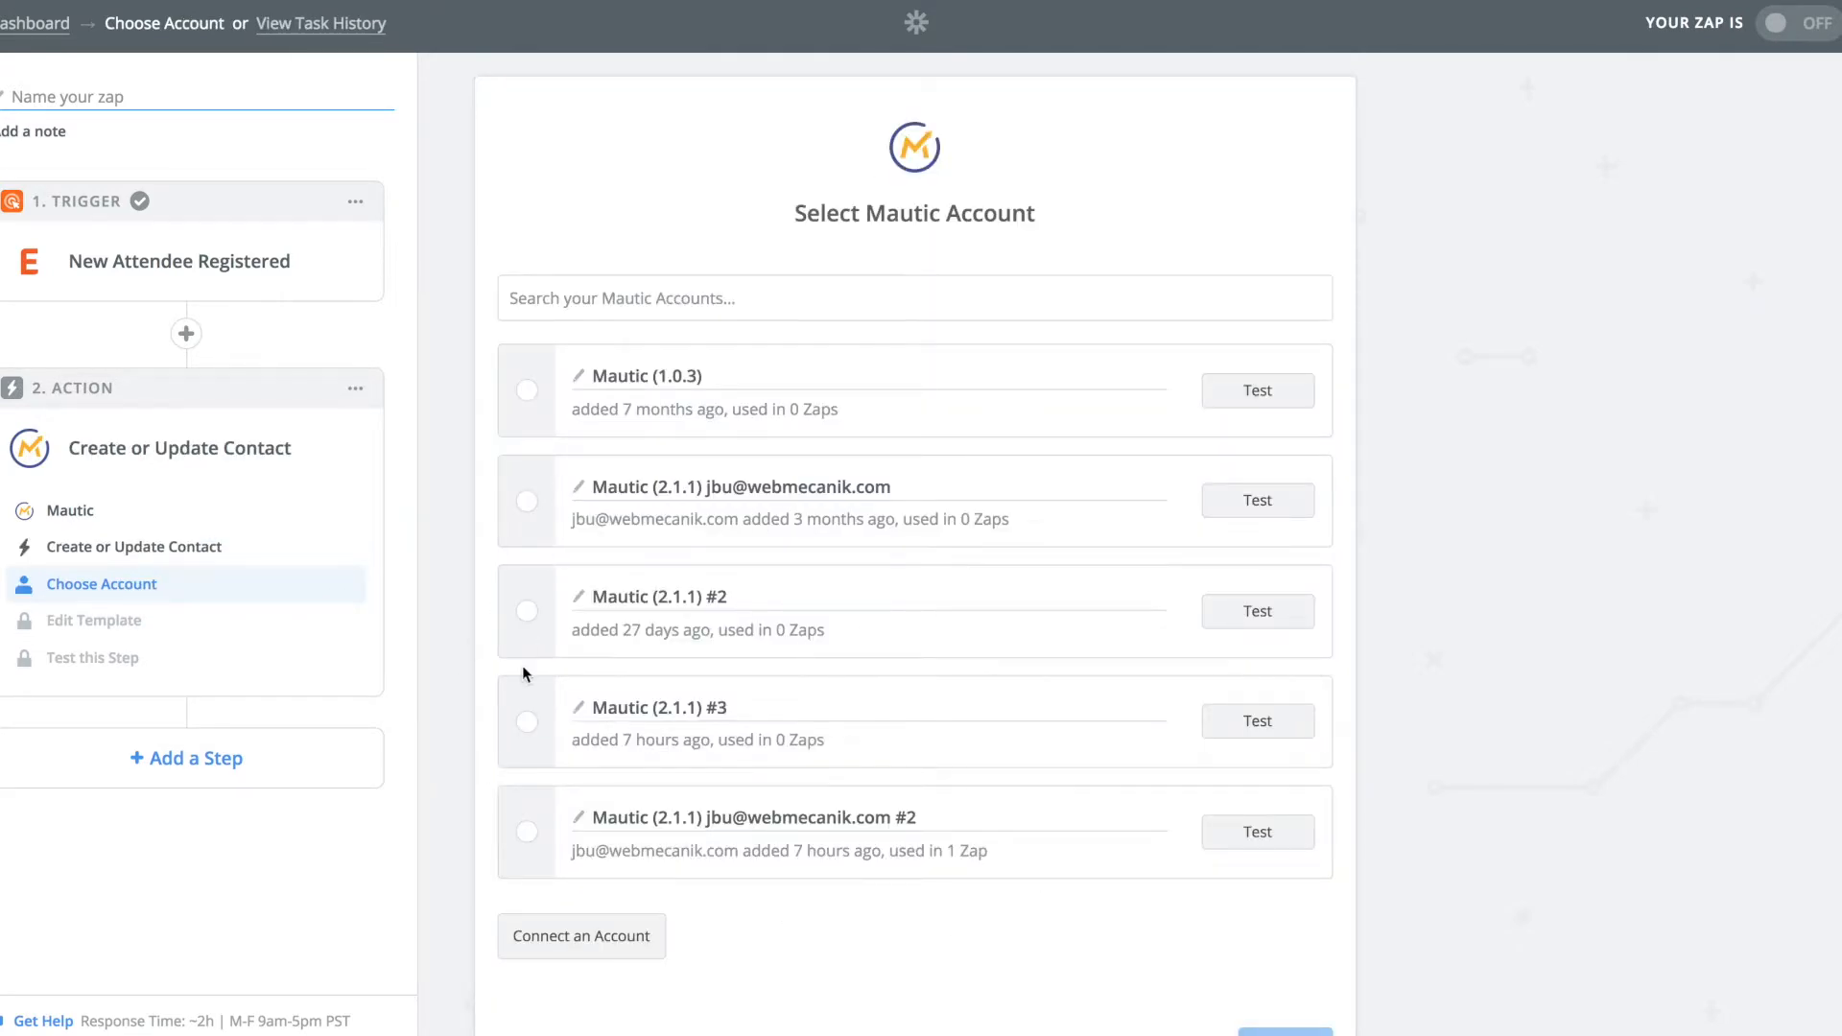
Abandon the new Mautic login and select the last existing Mautic (2.1.1) account.
left_click(547, 935)
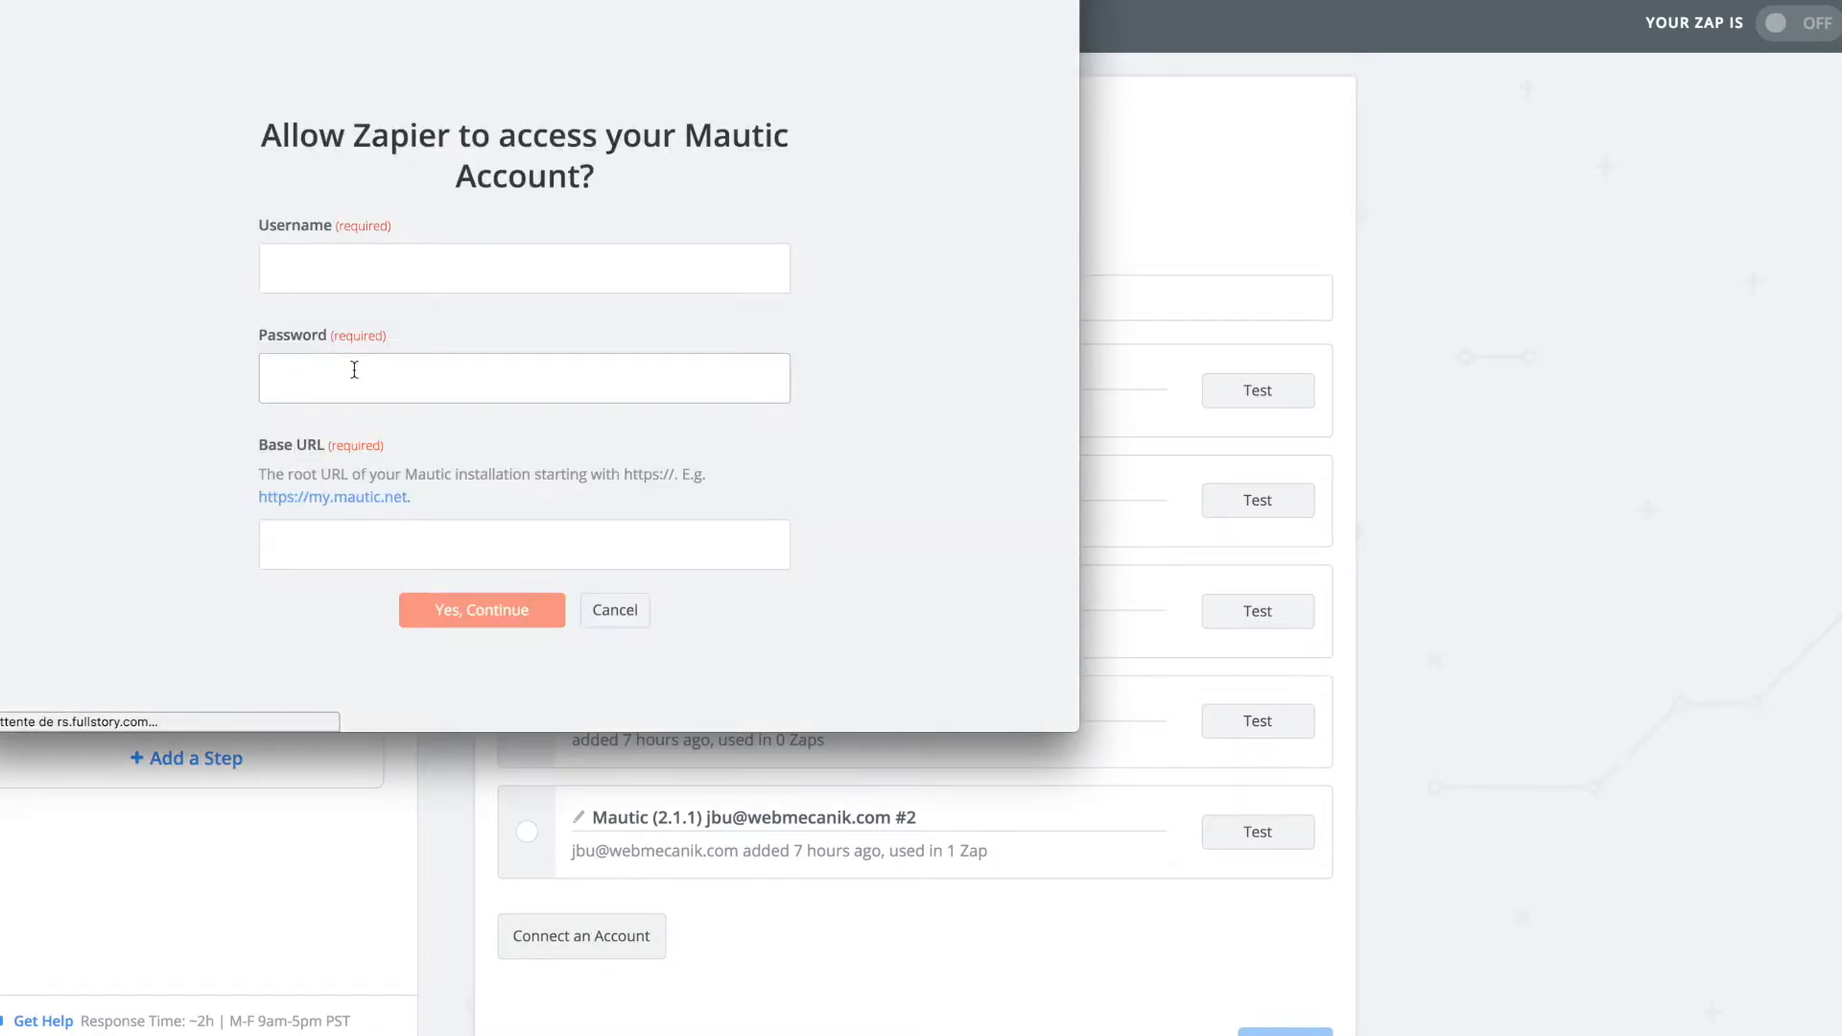
left_click(280, 269)
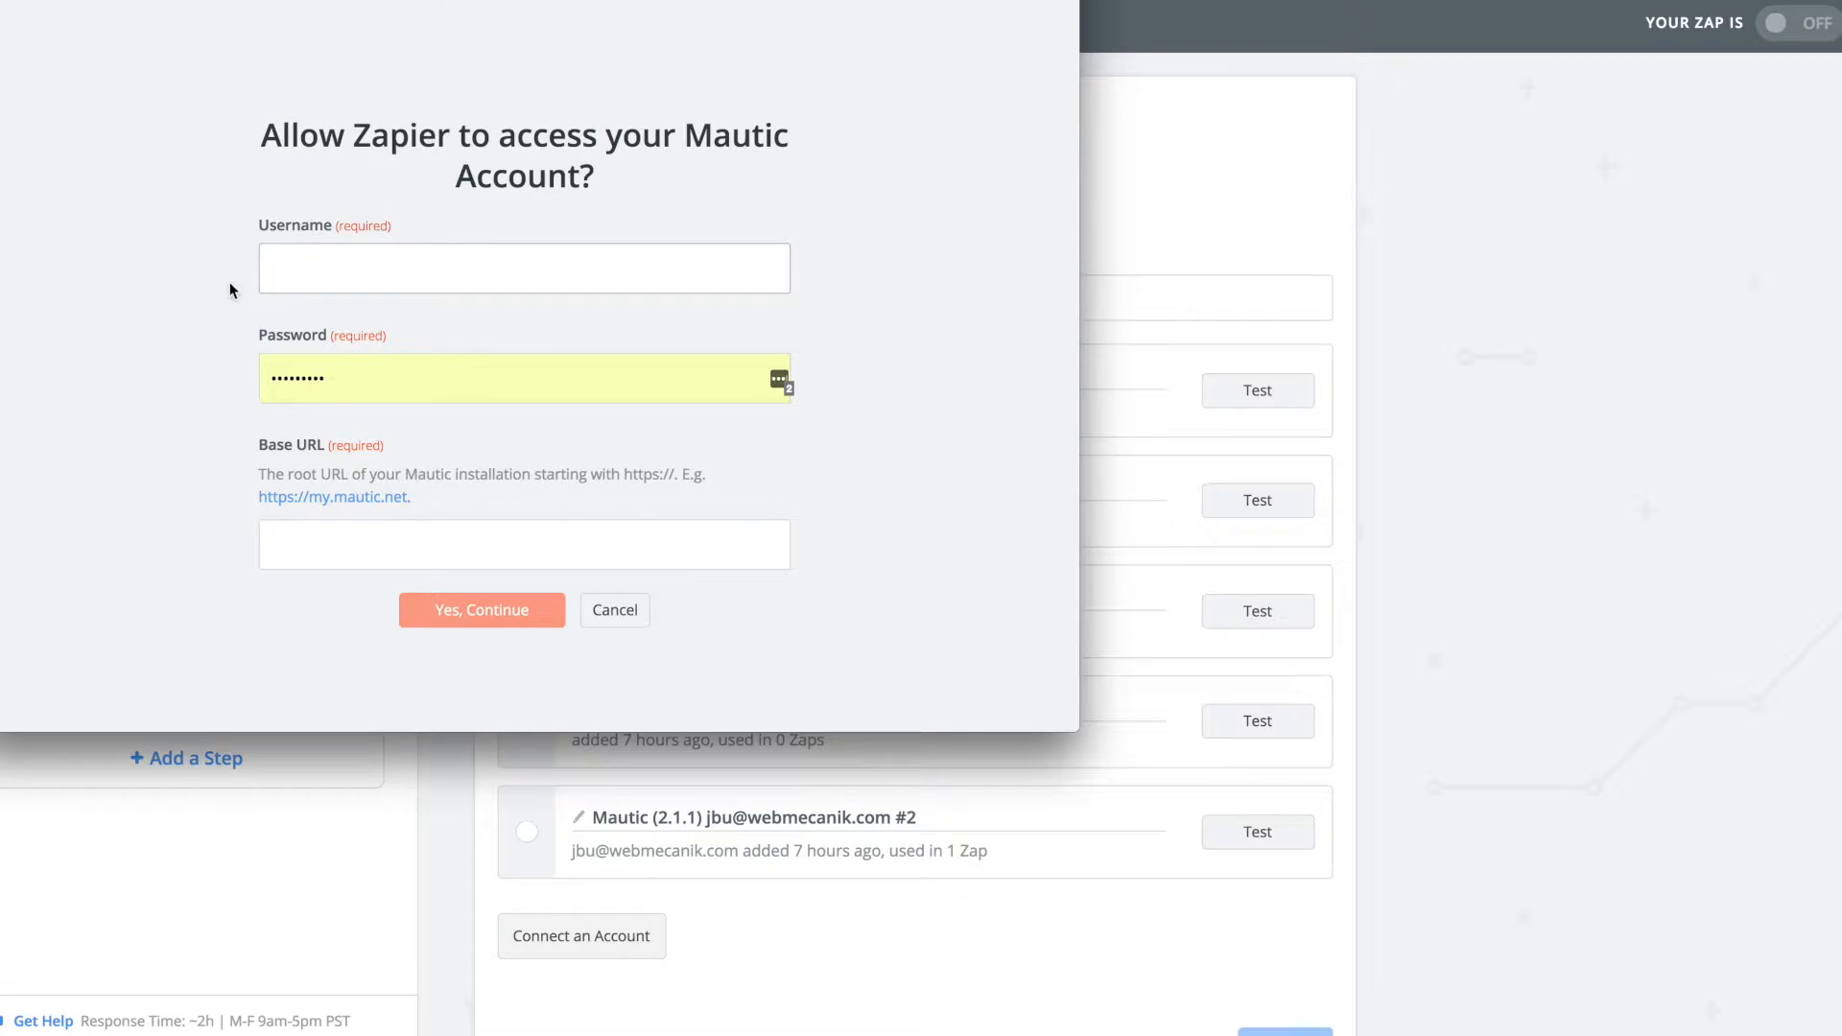
left_click(280, 542)
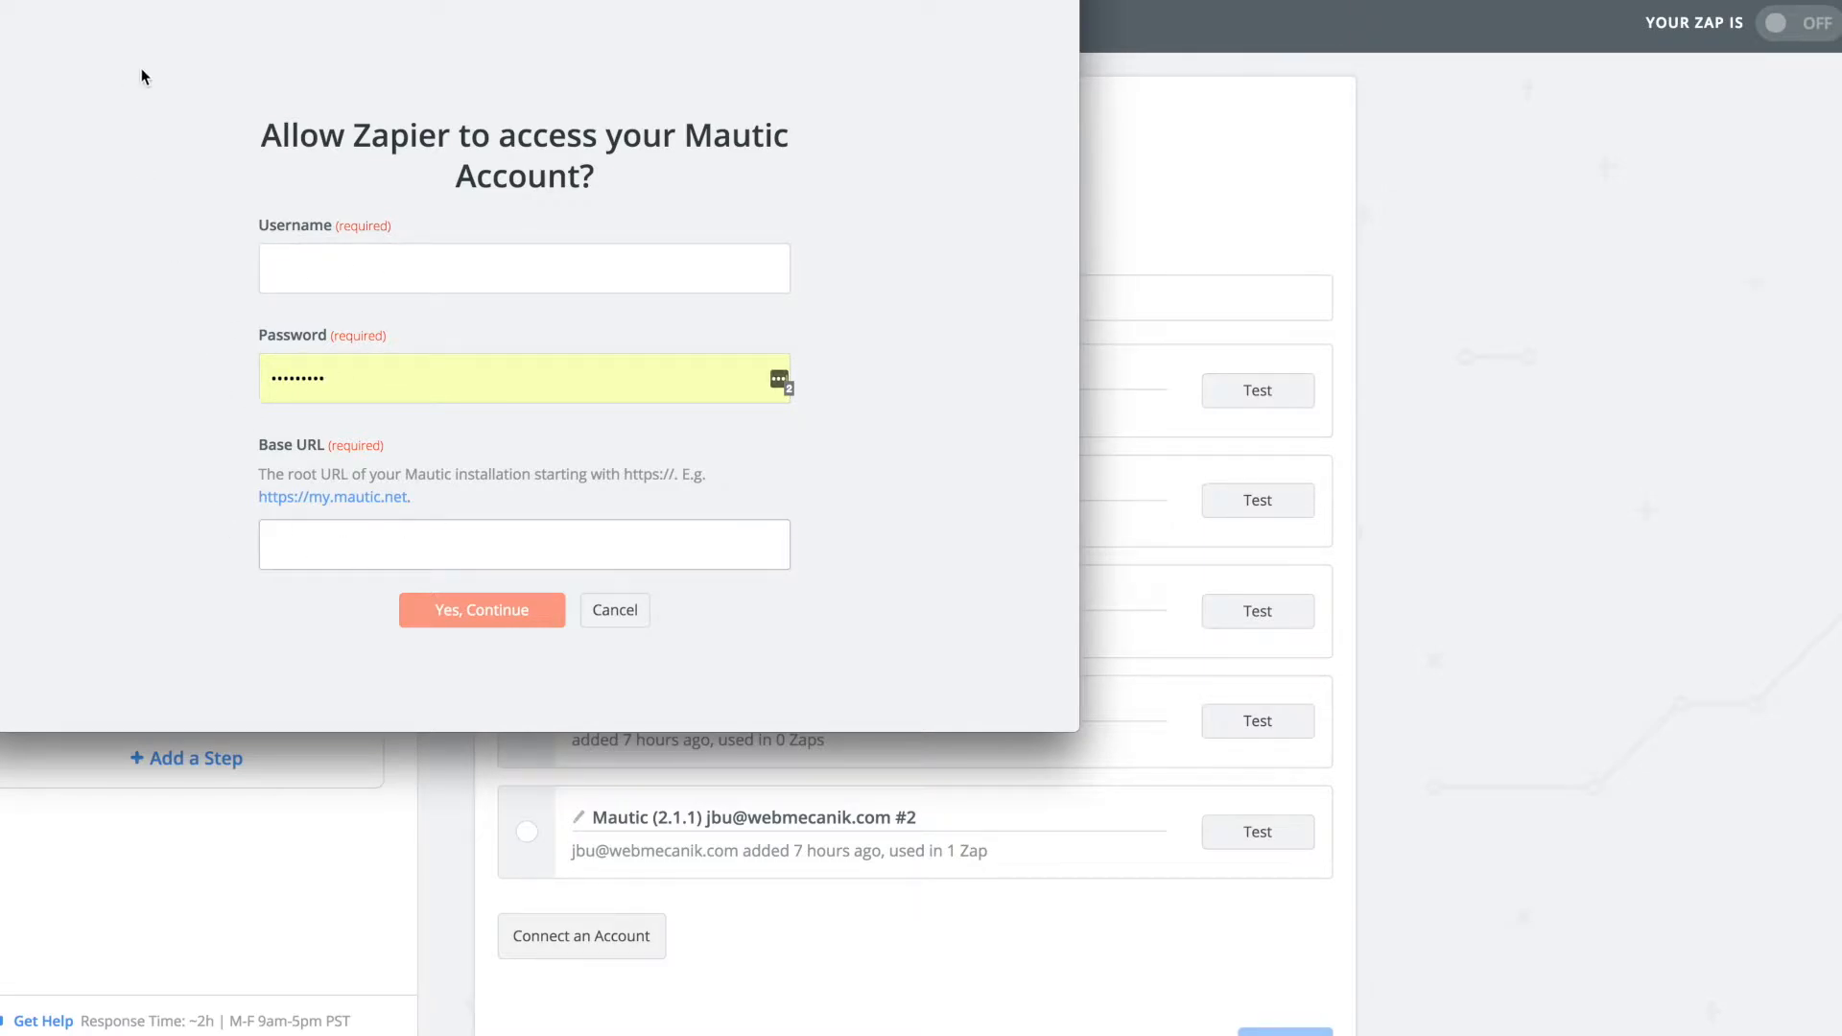
left_click(599, 822)
left_click(527, 831)
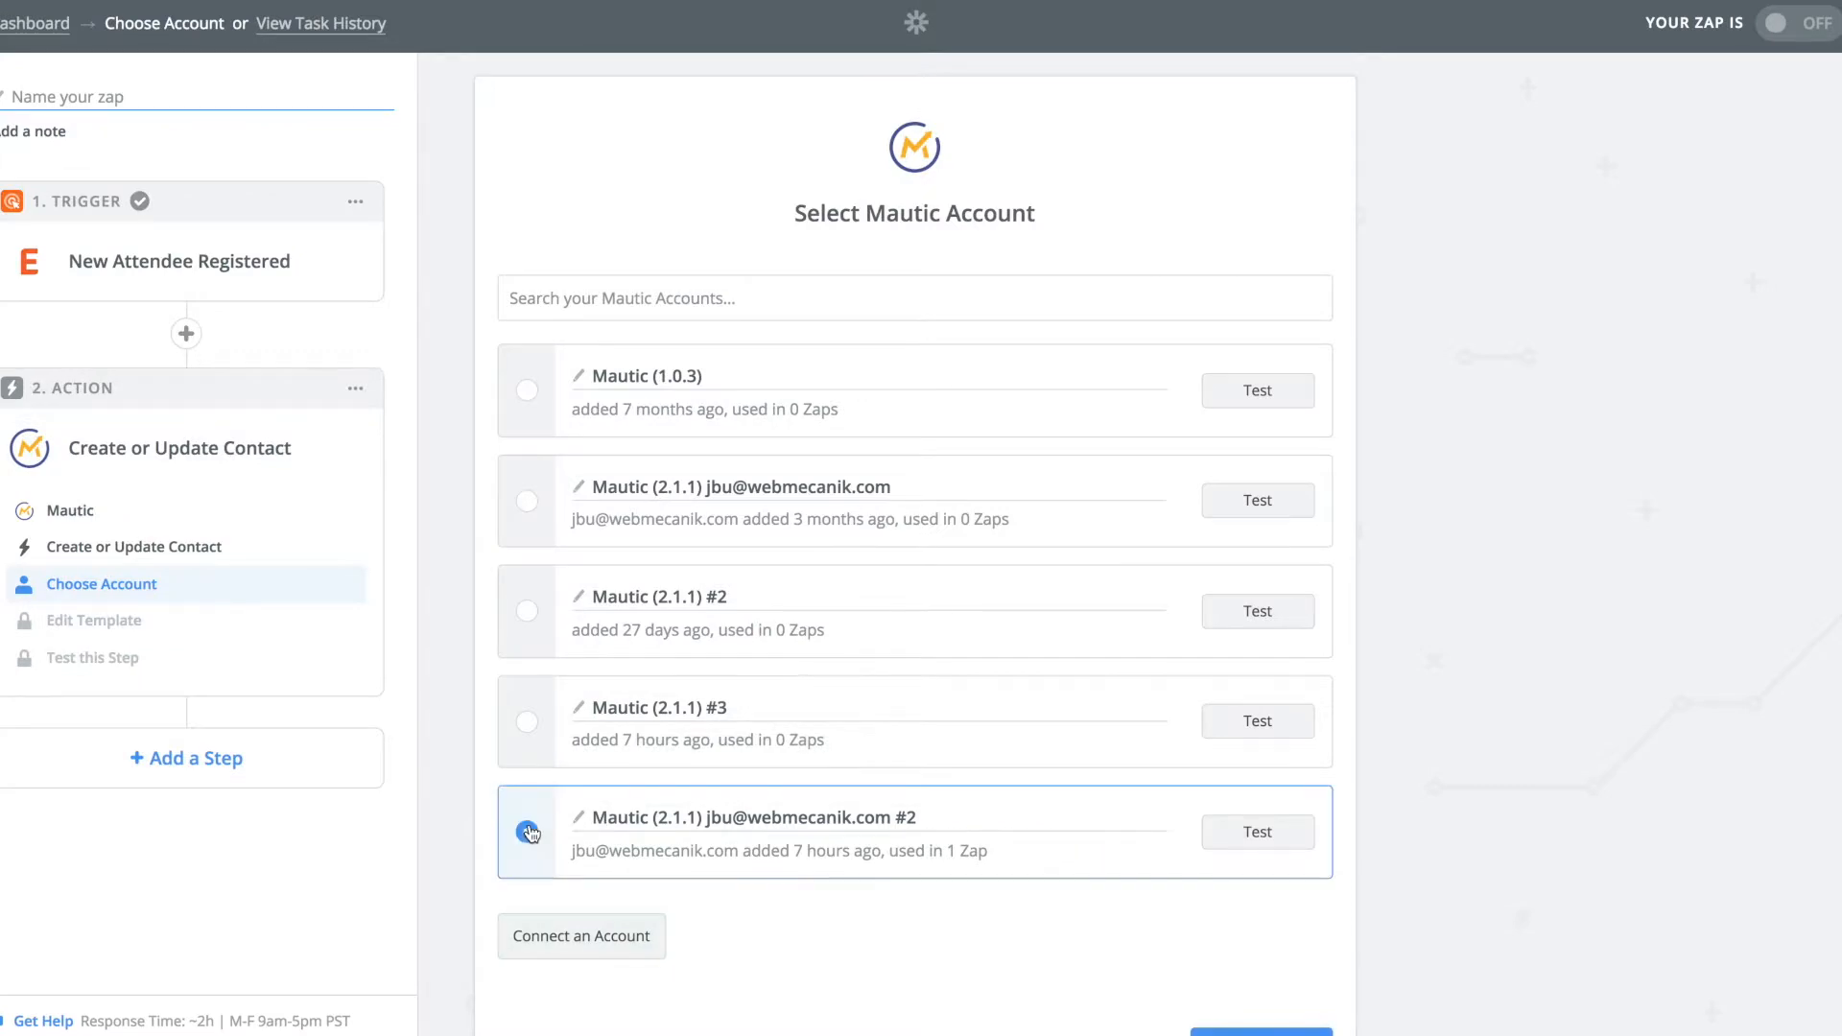
scroll(1151, 793, "down", 2)
left_click(1234, 902)
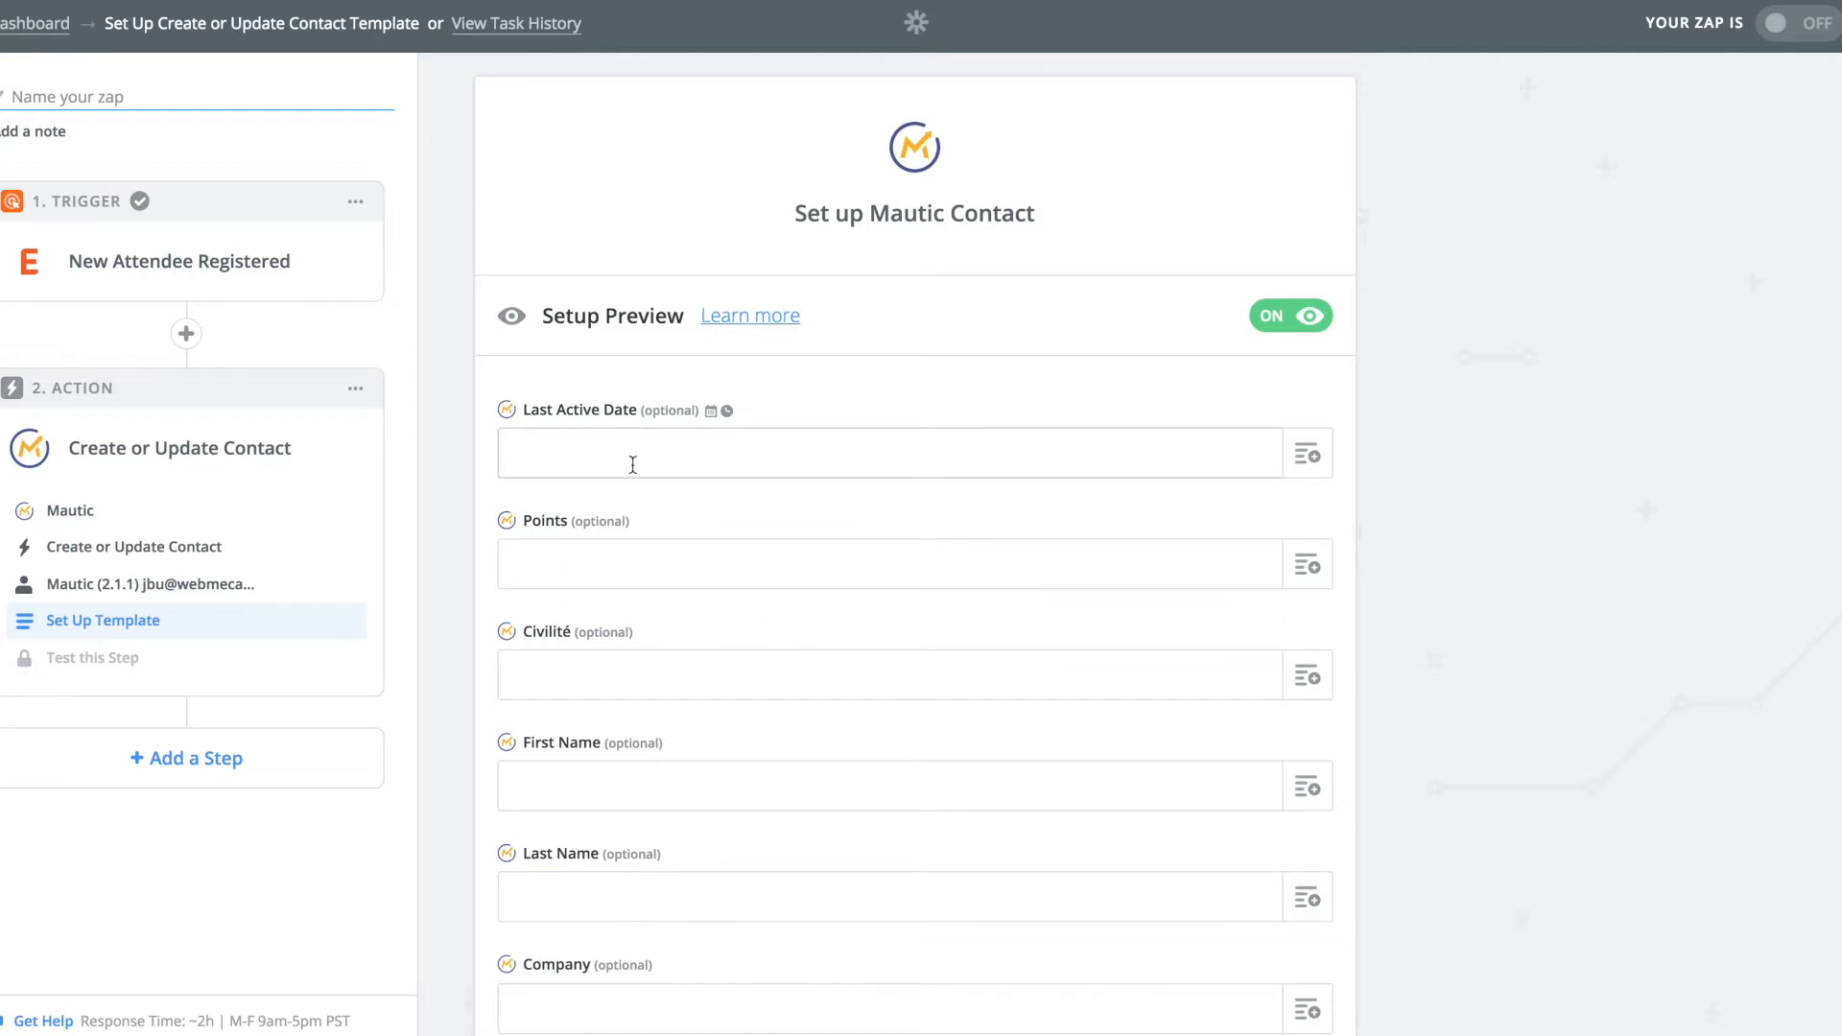
Map Profile First Name into First Name and Profile Last Name into Last Name.
scroll(633, 471, "down", 3)
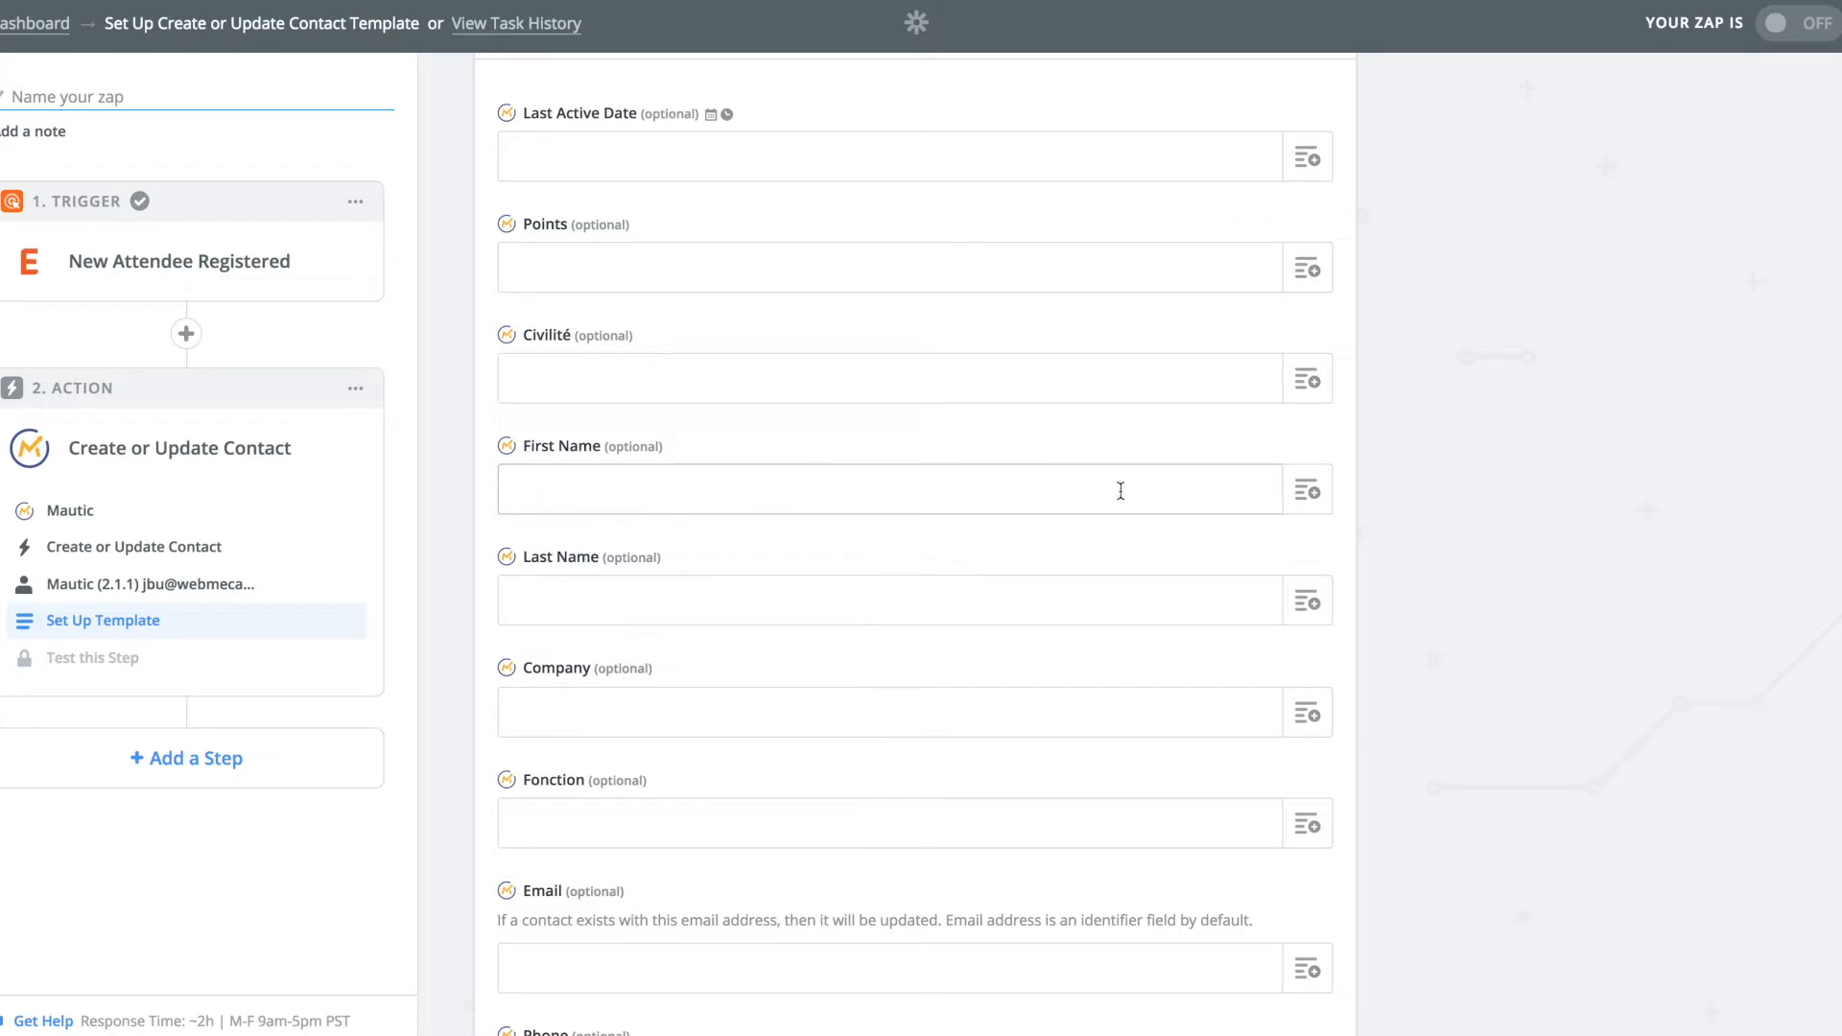
left_click(1310, 493)
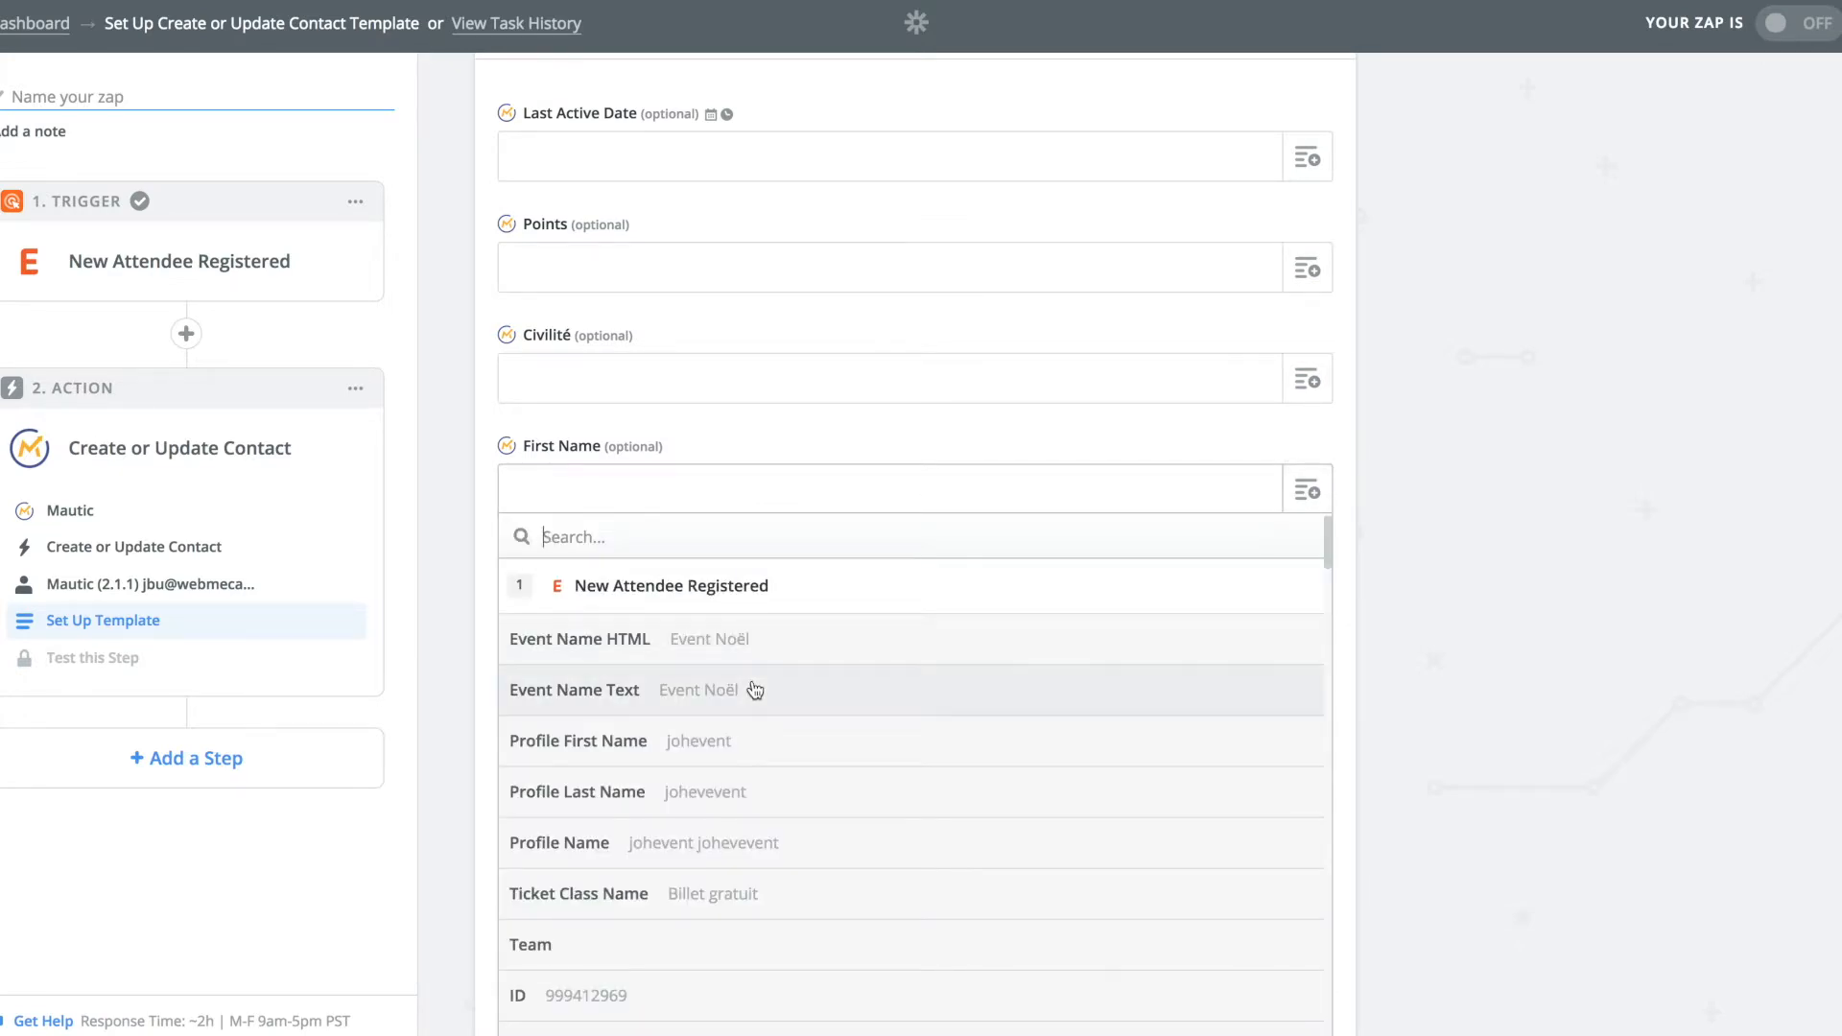
left_click(699, 750)
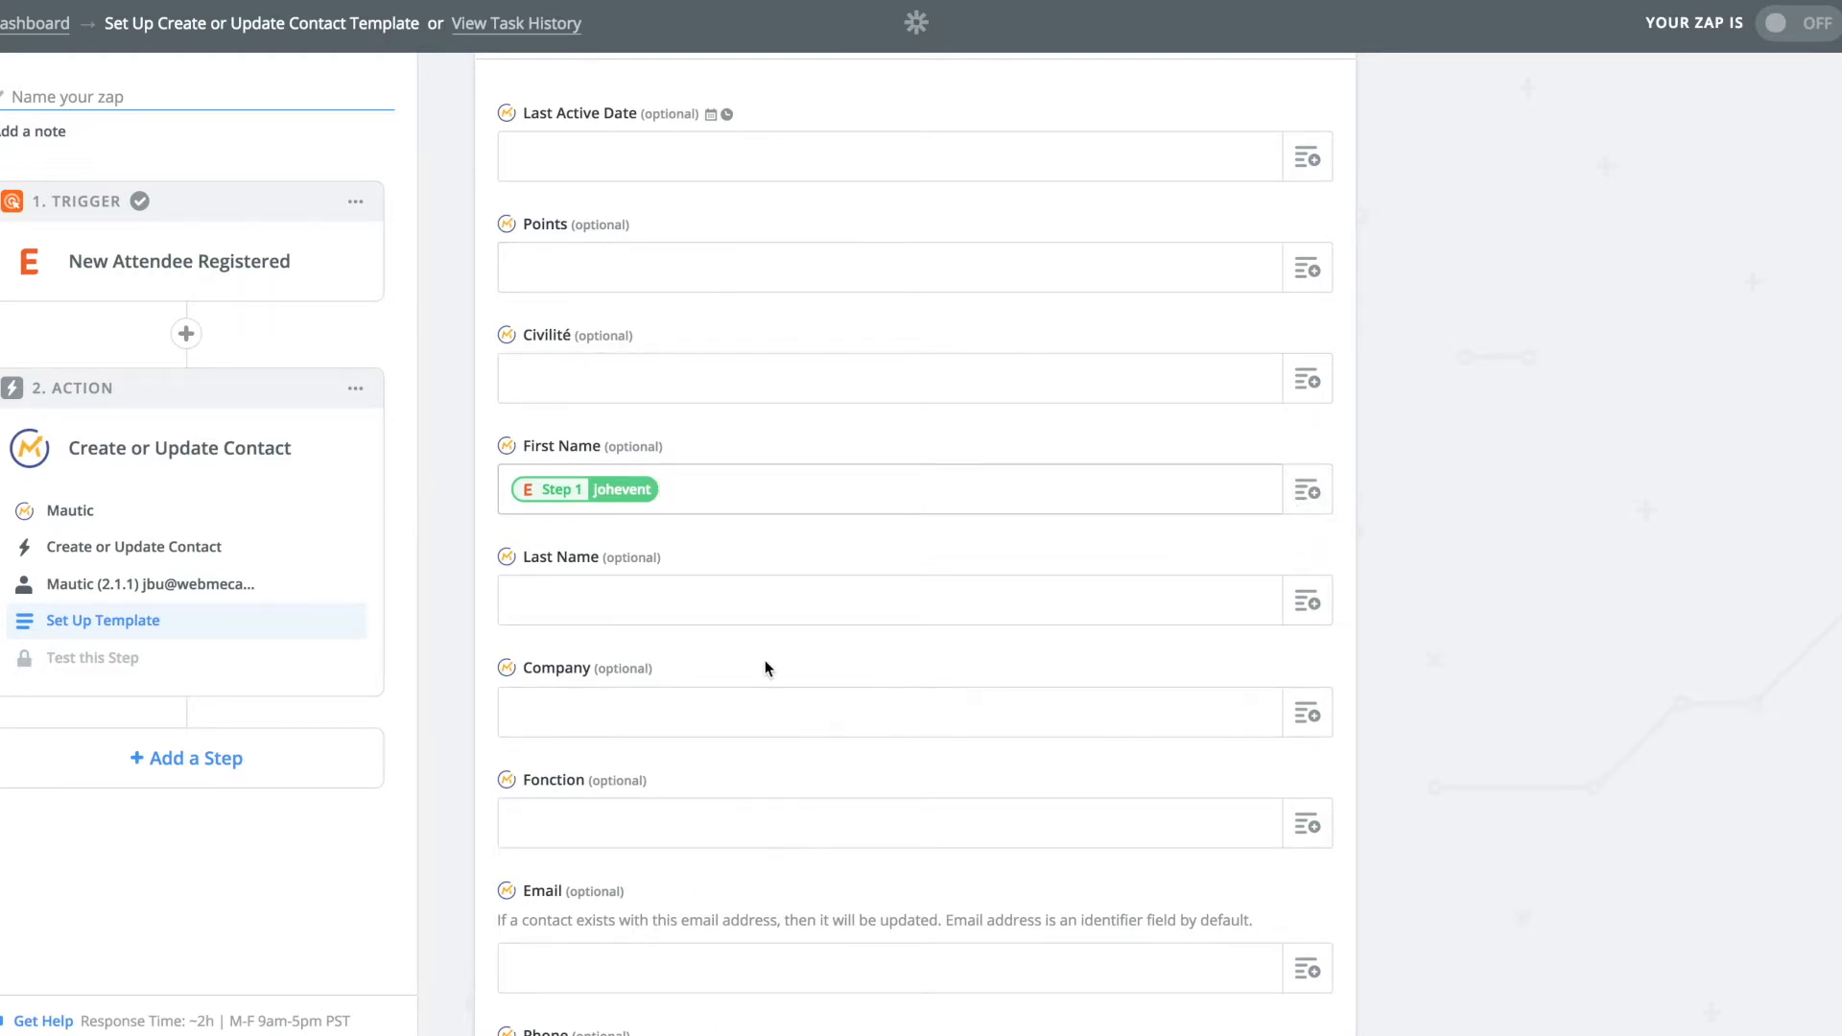
left_click(1307, 490)
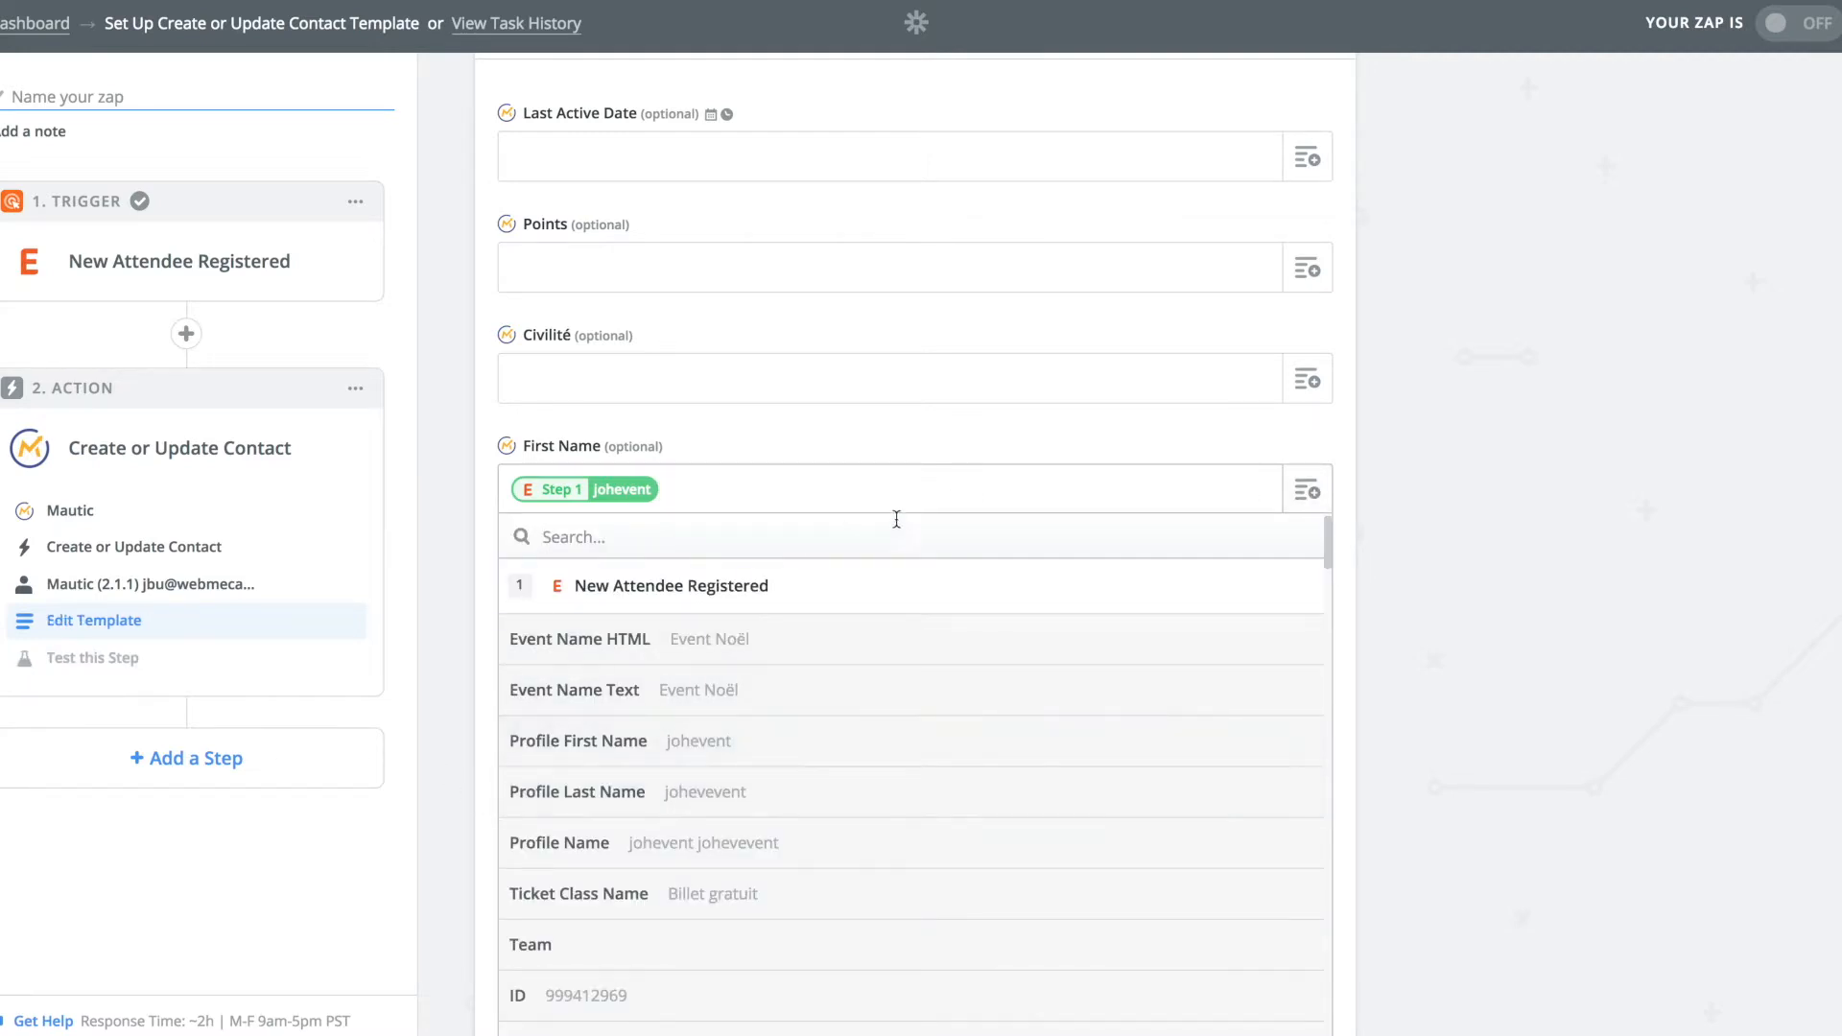
left_click(1035, 449)
scroll(1035, 449, "down", 2)
left_click(1307, 465)
left_click(761, 755)
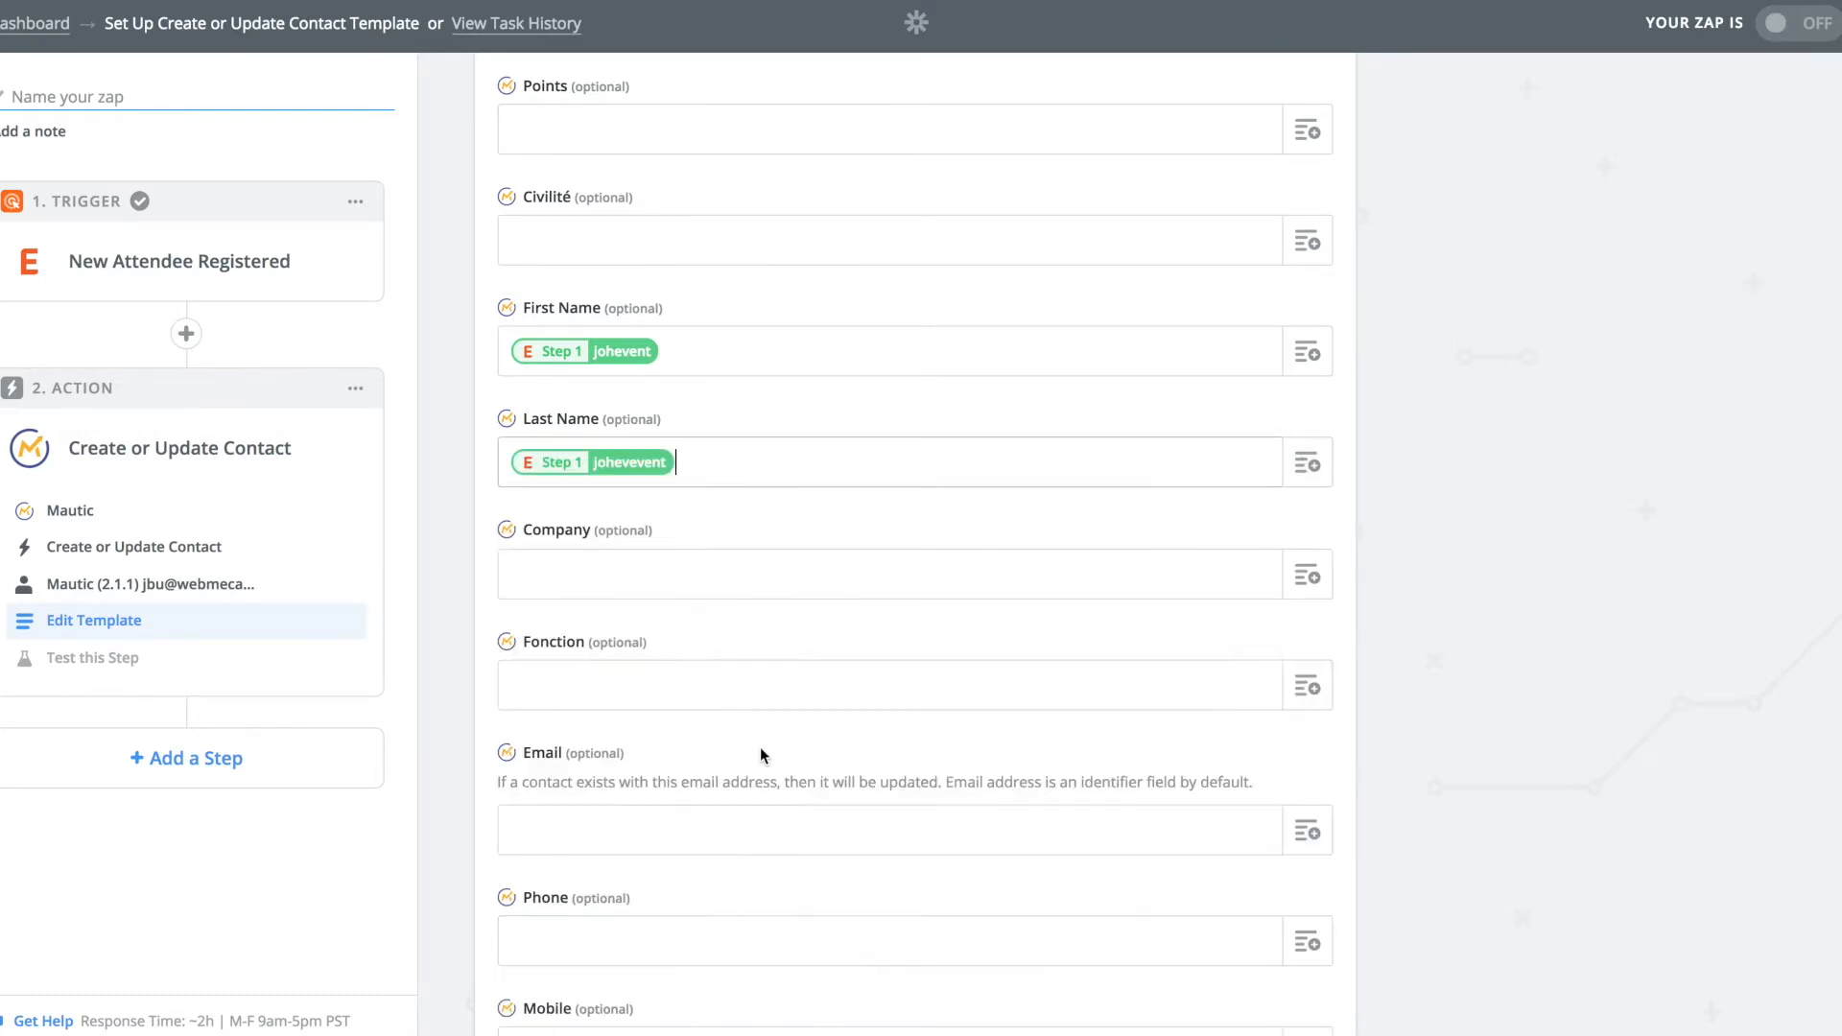
Map the attendee's Profile Email into the Mautic Email field.
scroll(760, 746, "down", 3)
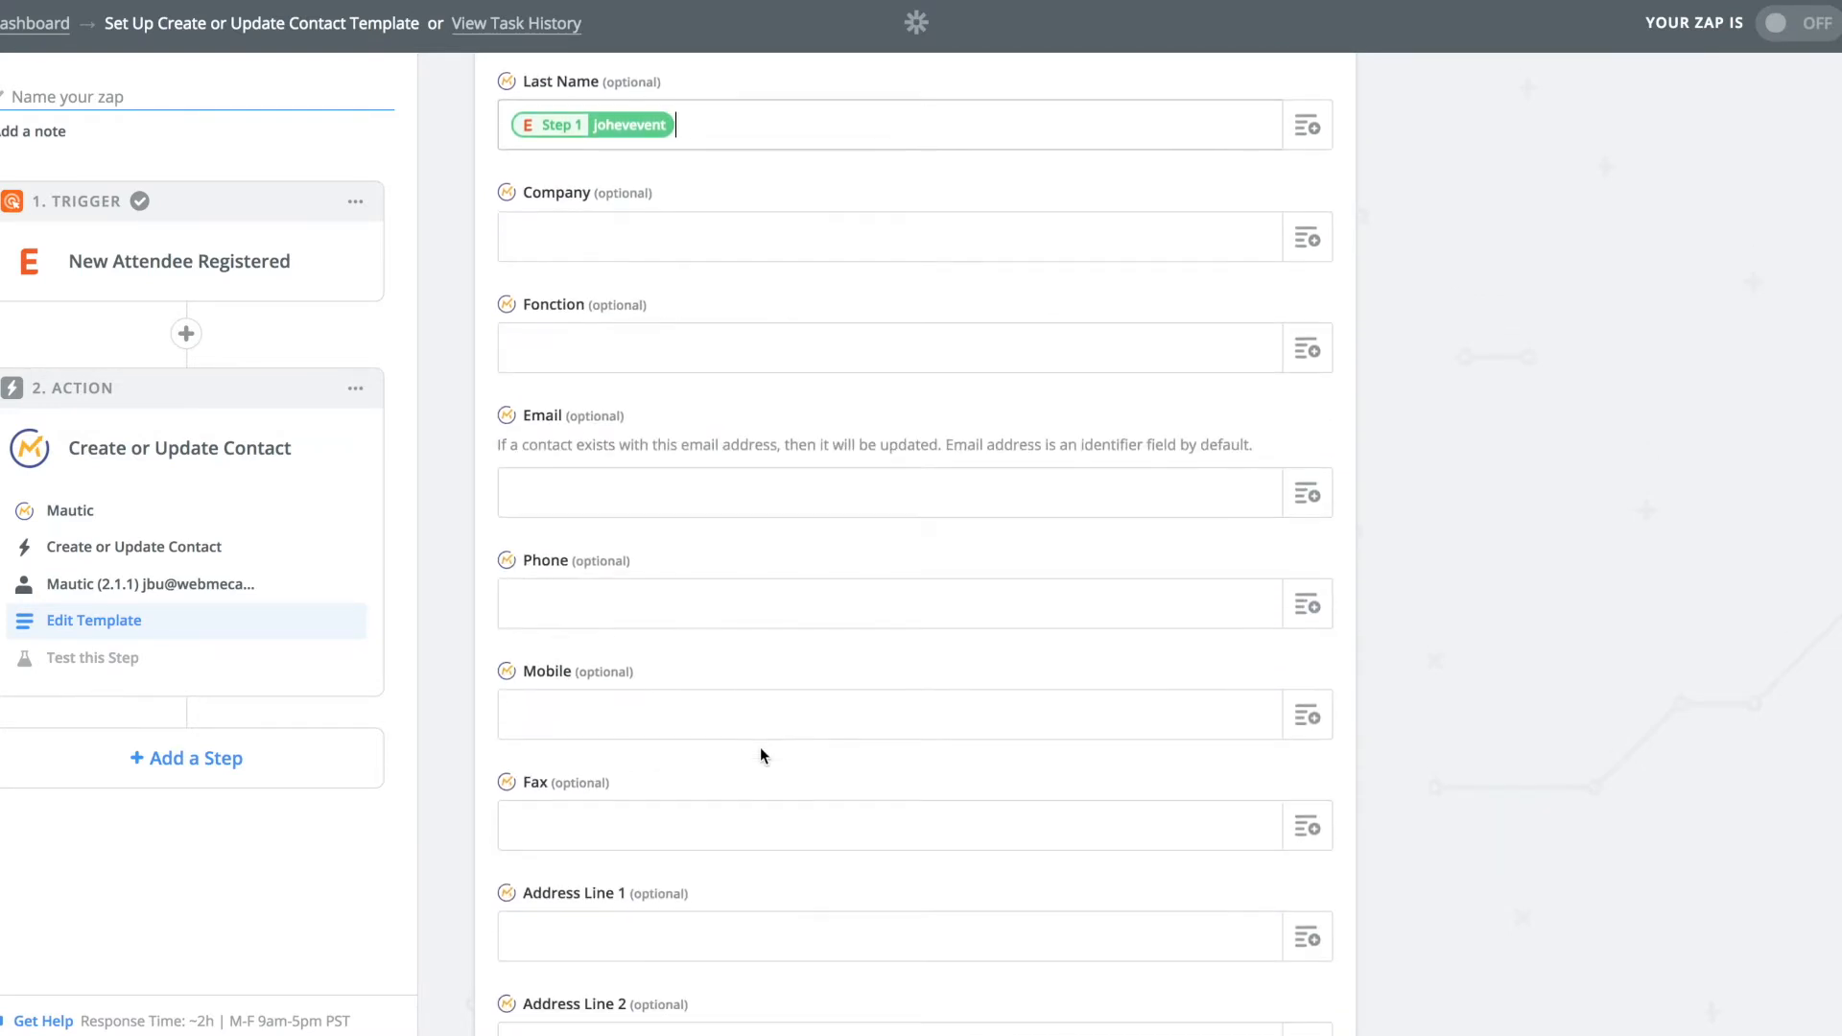
left_click(1306, 493)
scroll(822, 729, "down", 20)
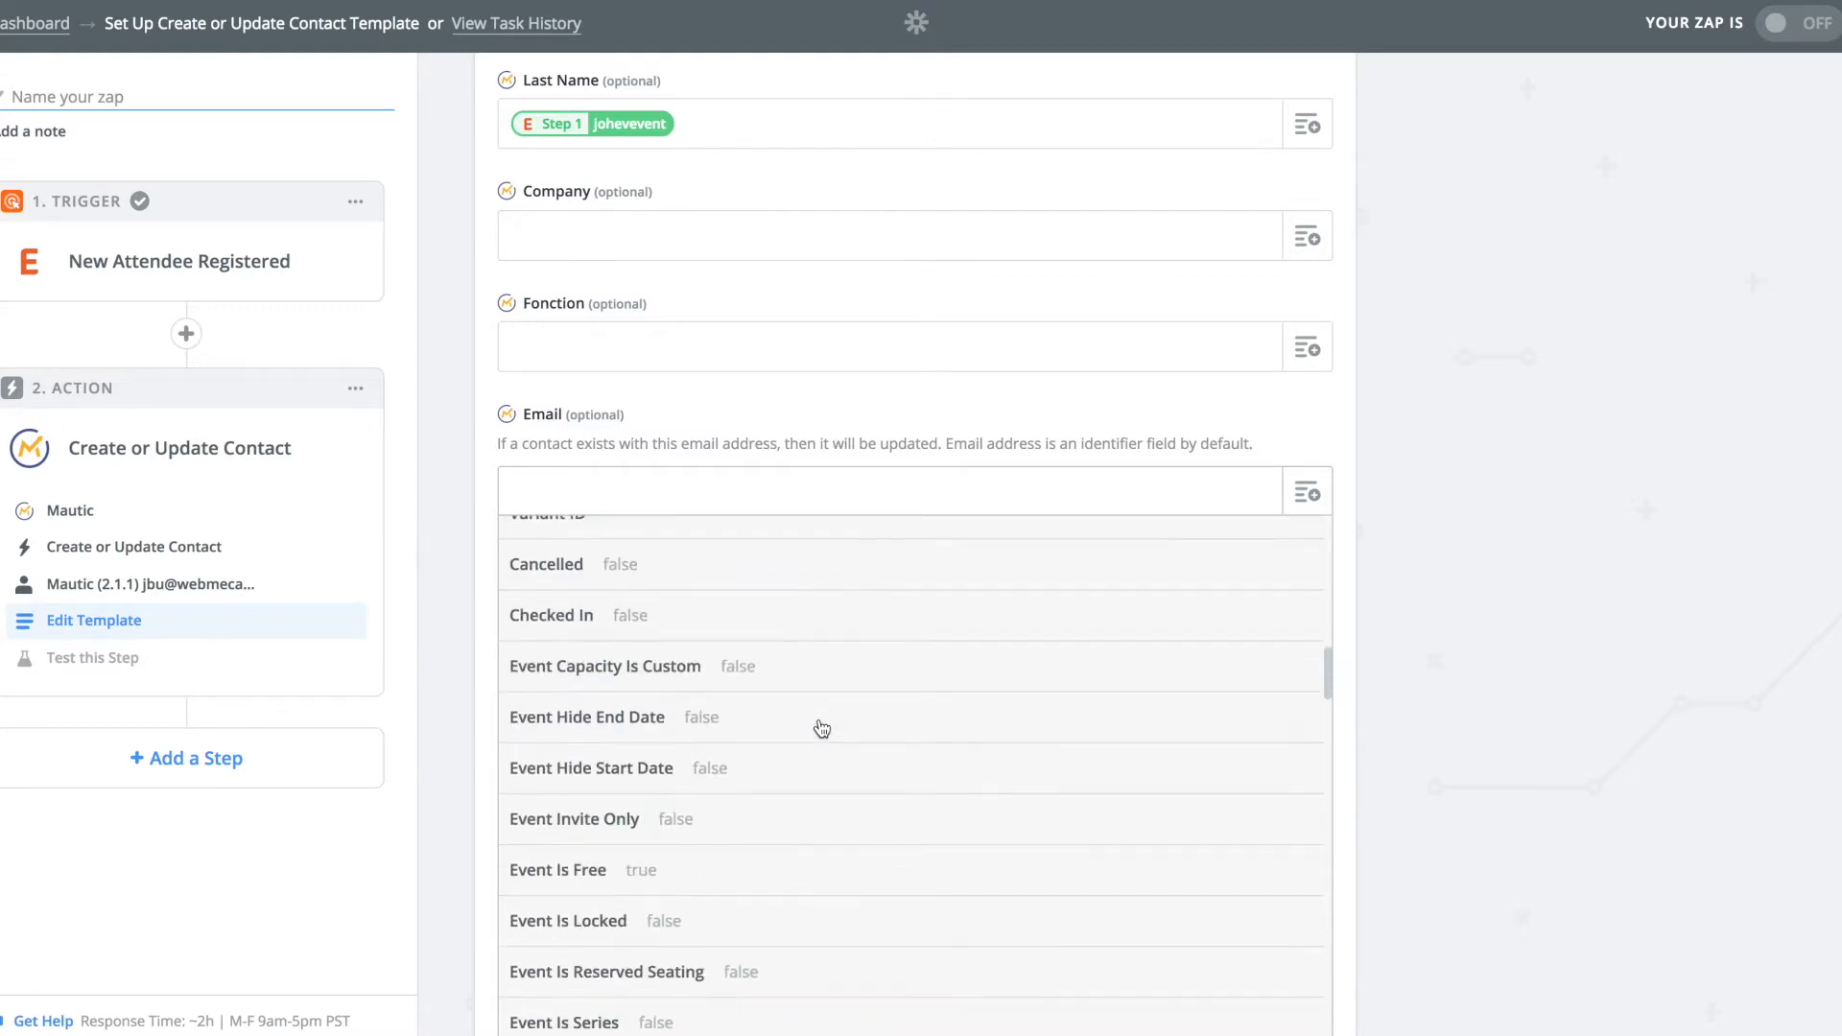
scroll(823, 729, "down", 20)
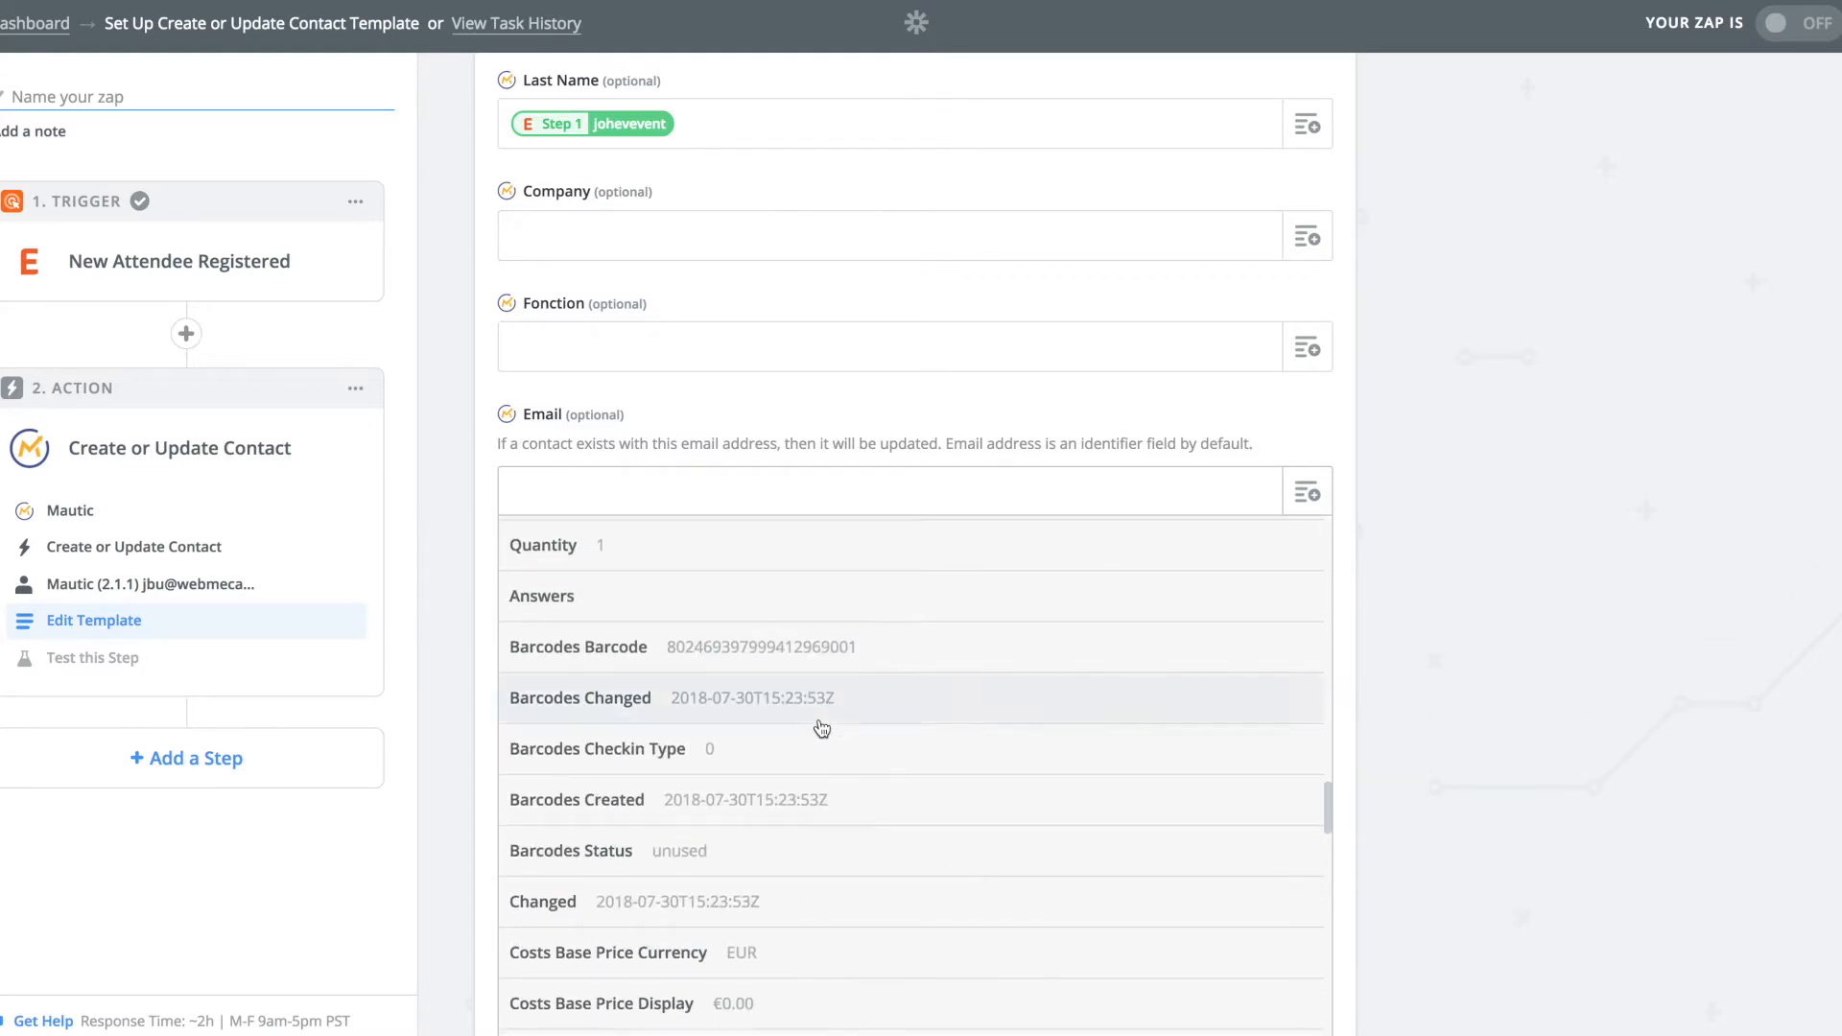
scroll(822, 729, "down", 20)
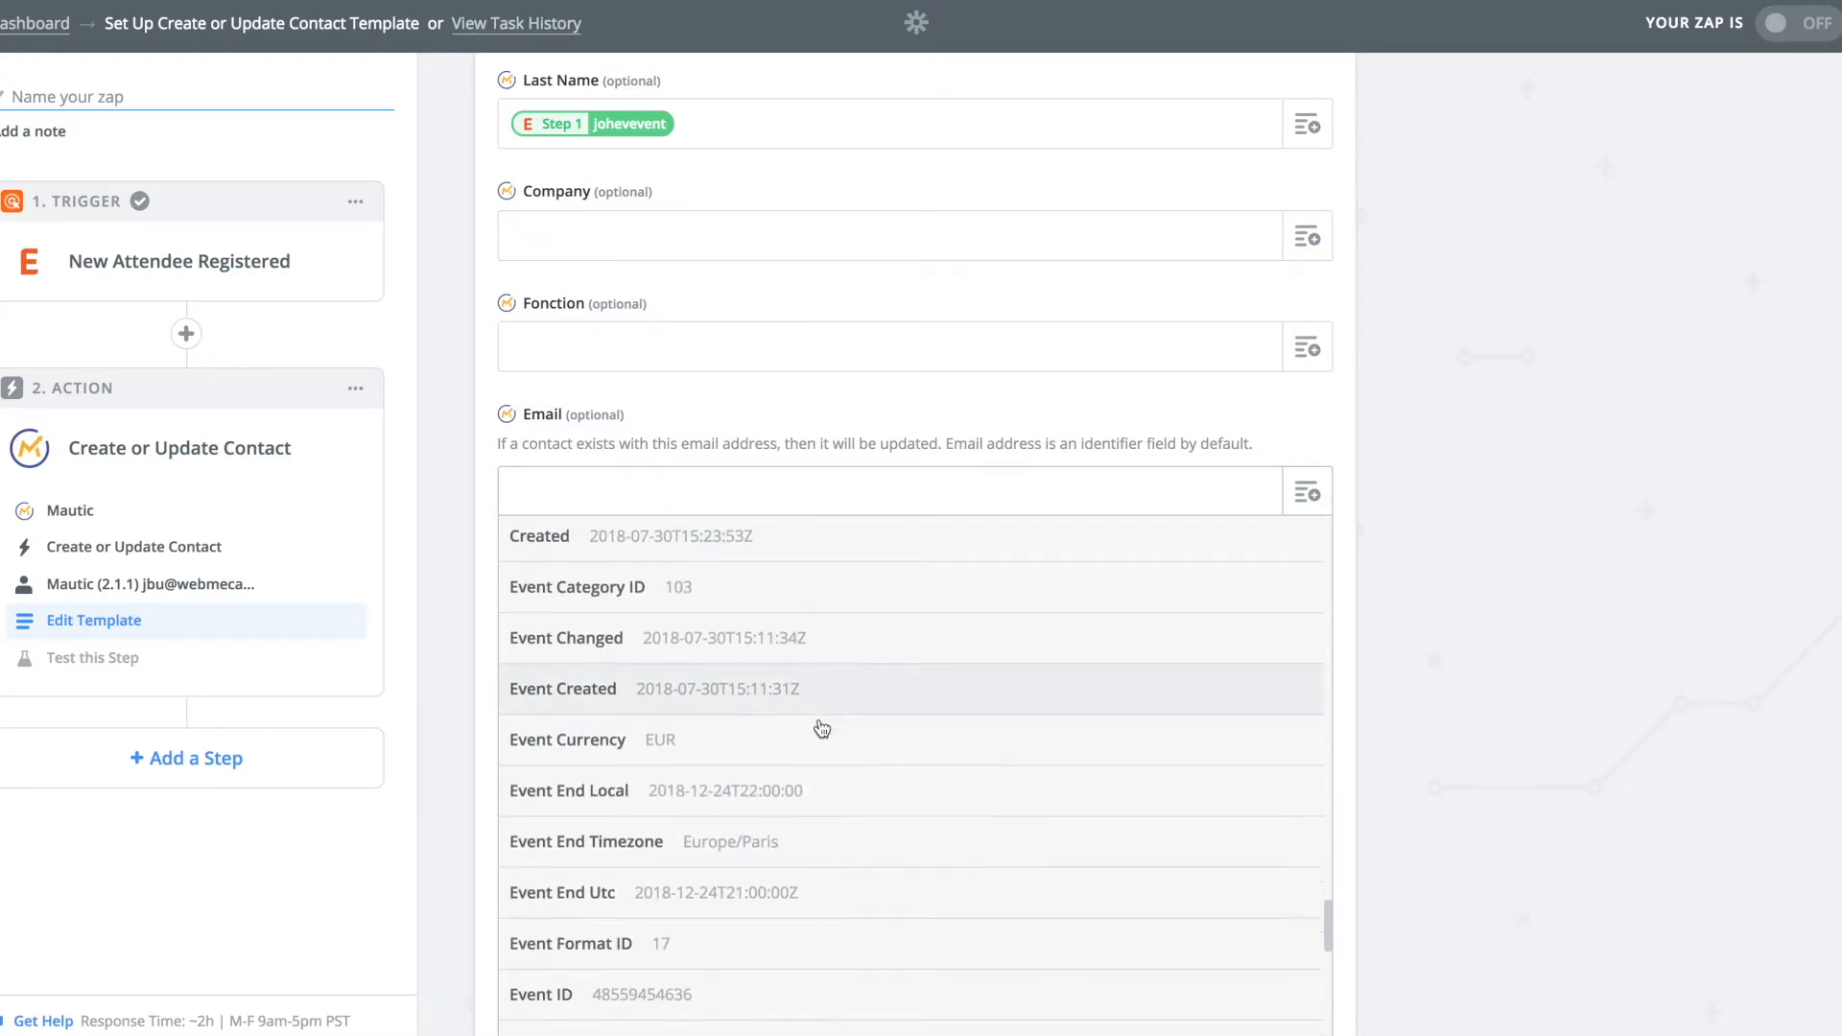
scroll(822, 729, "down", 7)
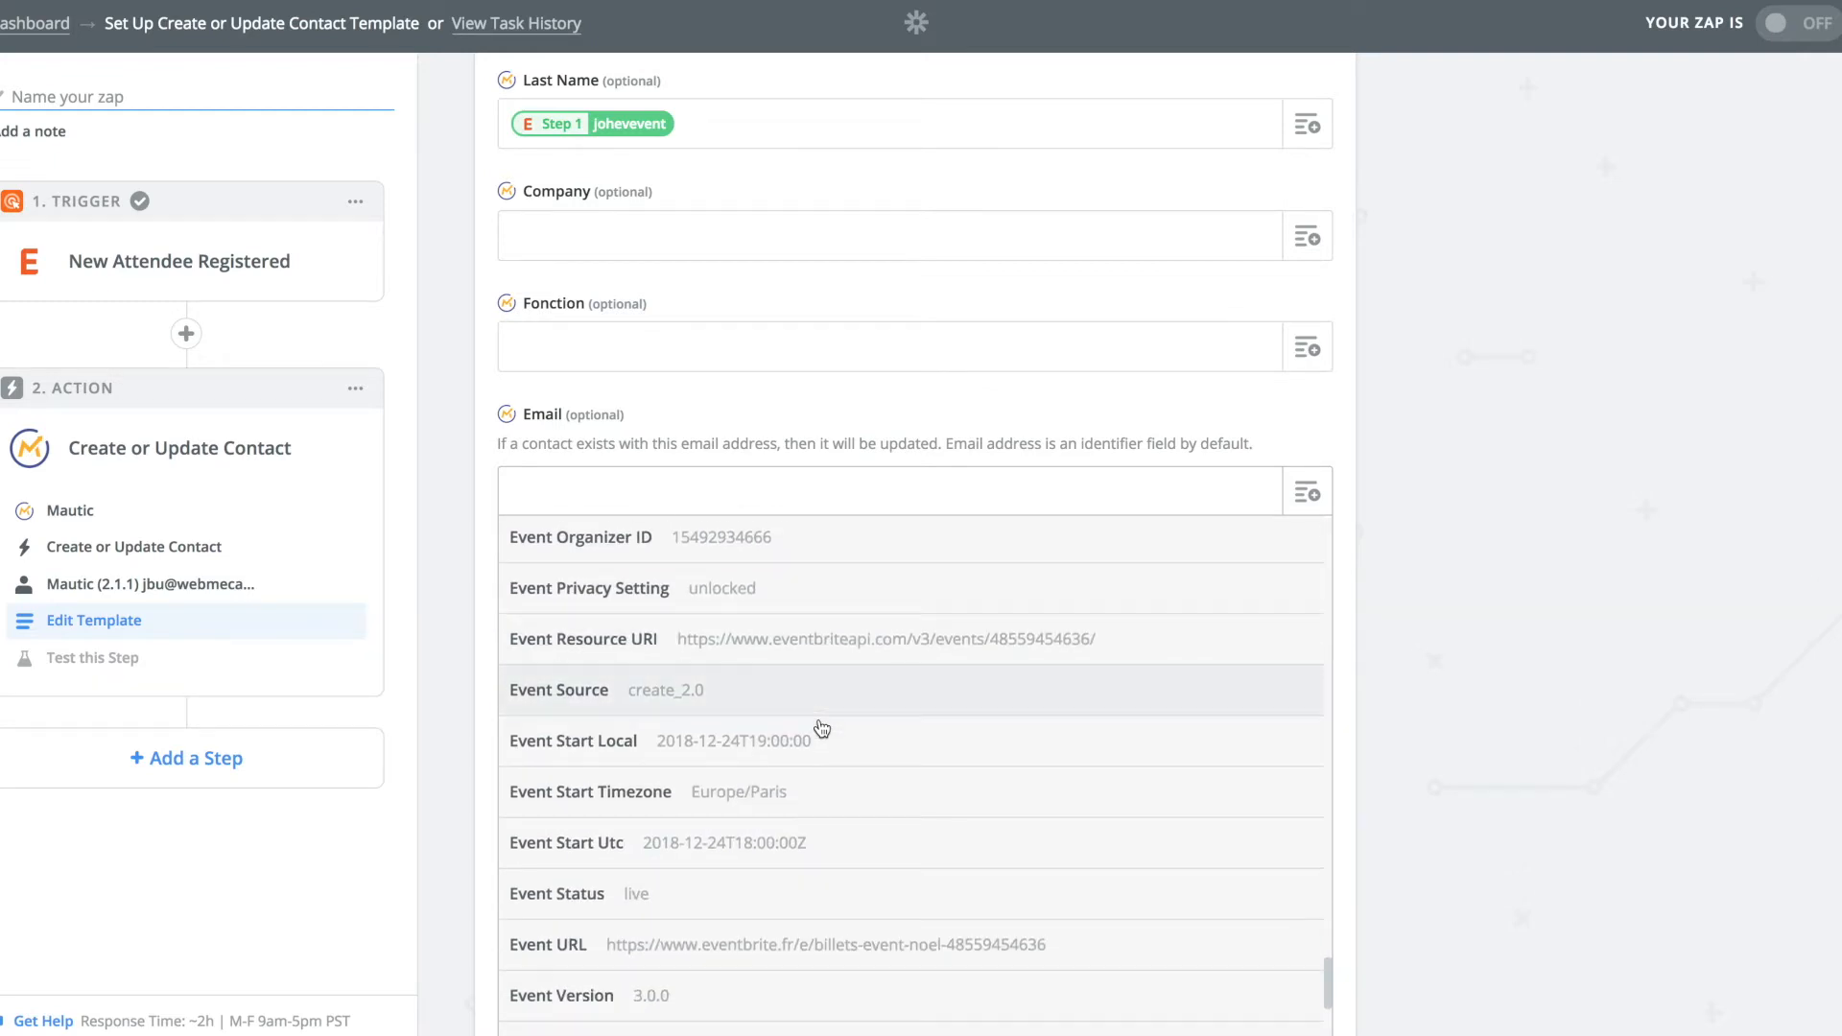
left_click(705, 856)
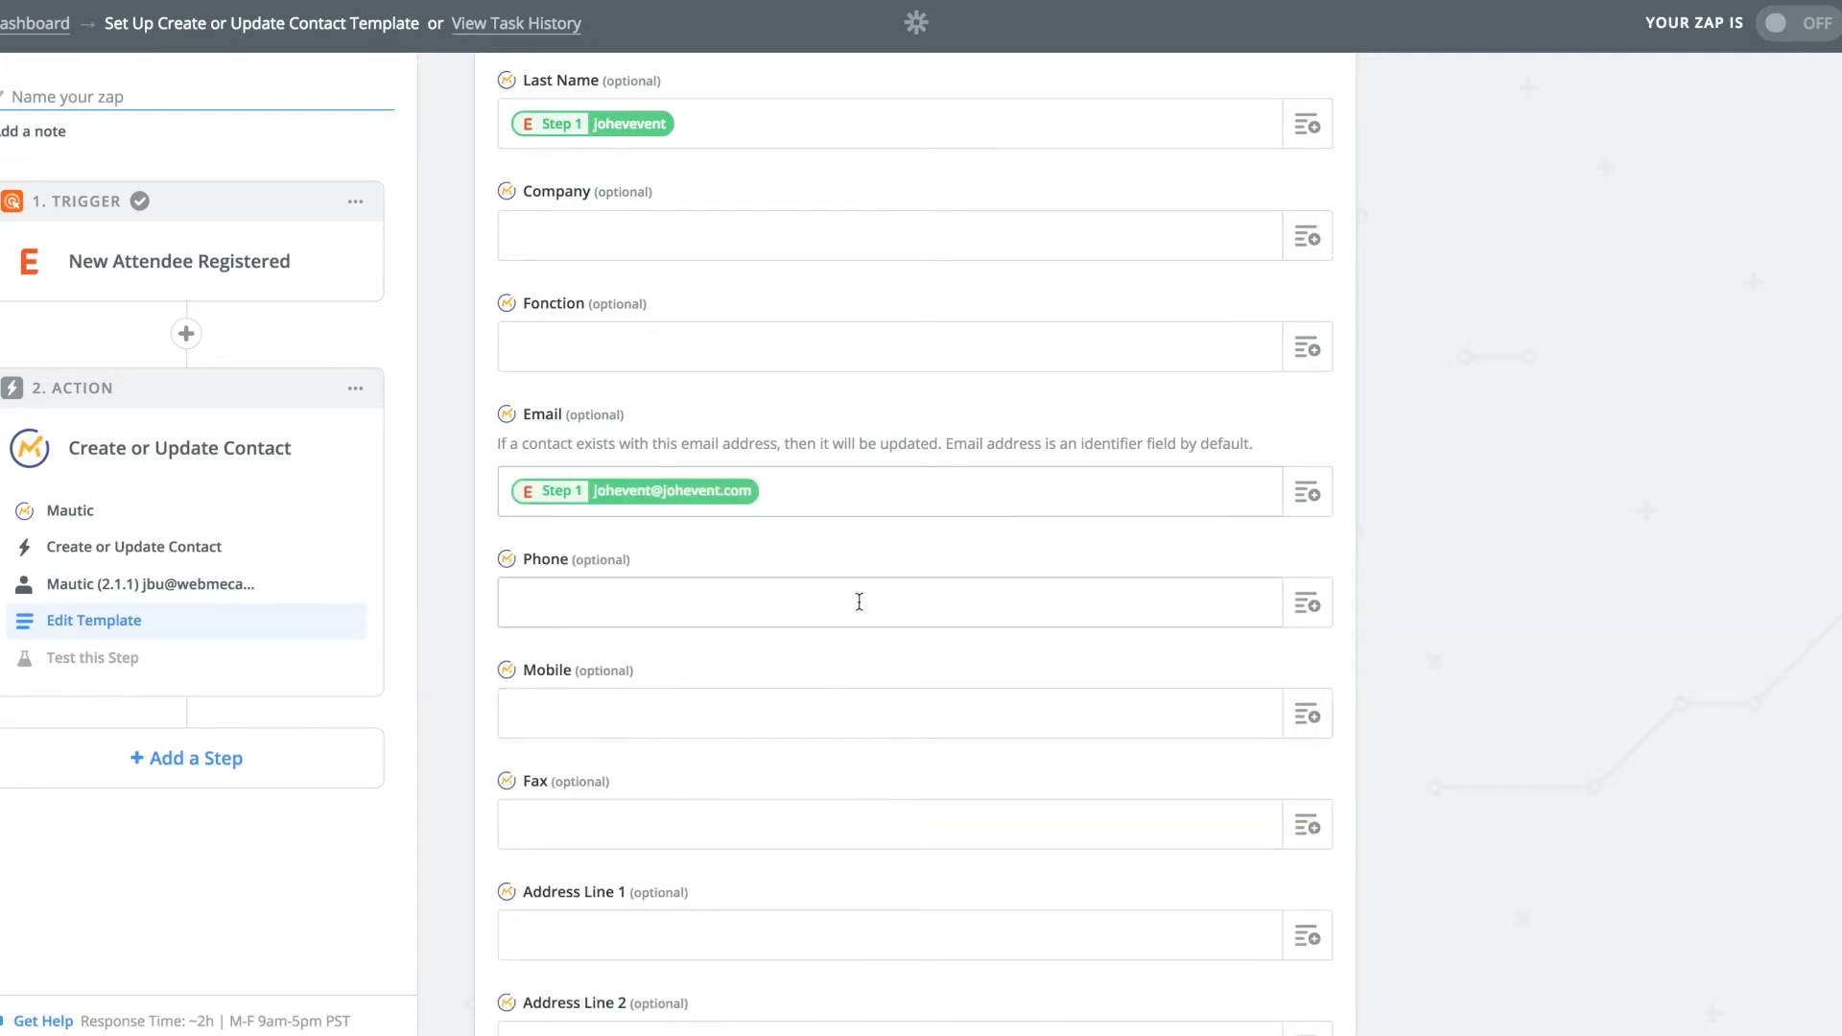
scroll(860, 601, "down", 4)
Scroll down to Add Tags and open its list of available tags.
scroll(859, 605, "down", 10)
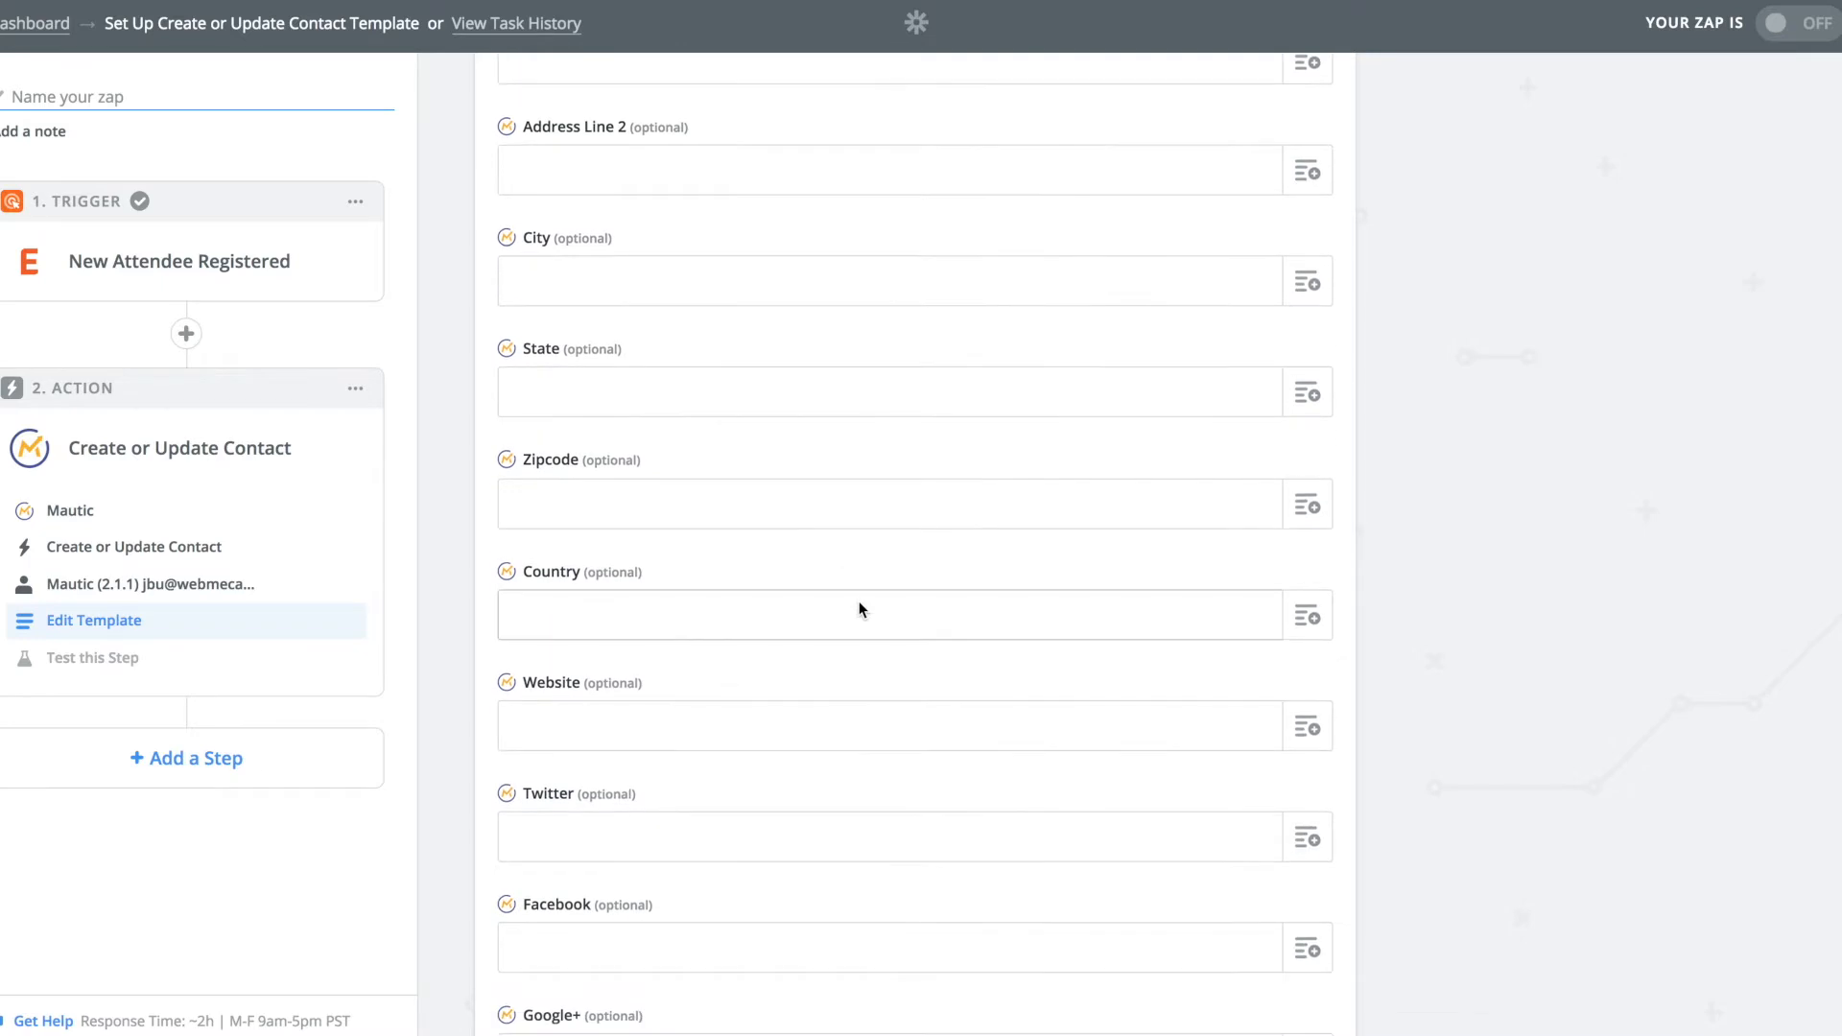
scroll(859, 609, "down", 10)
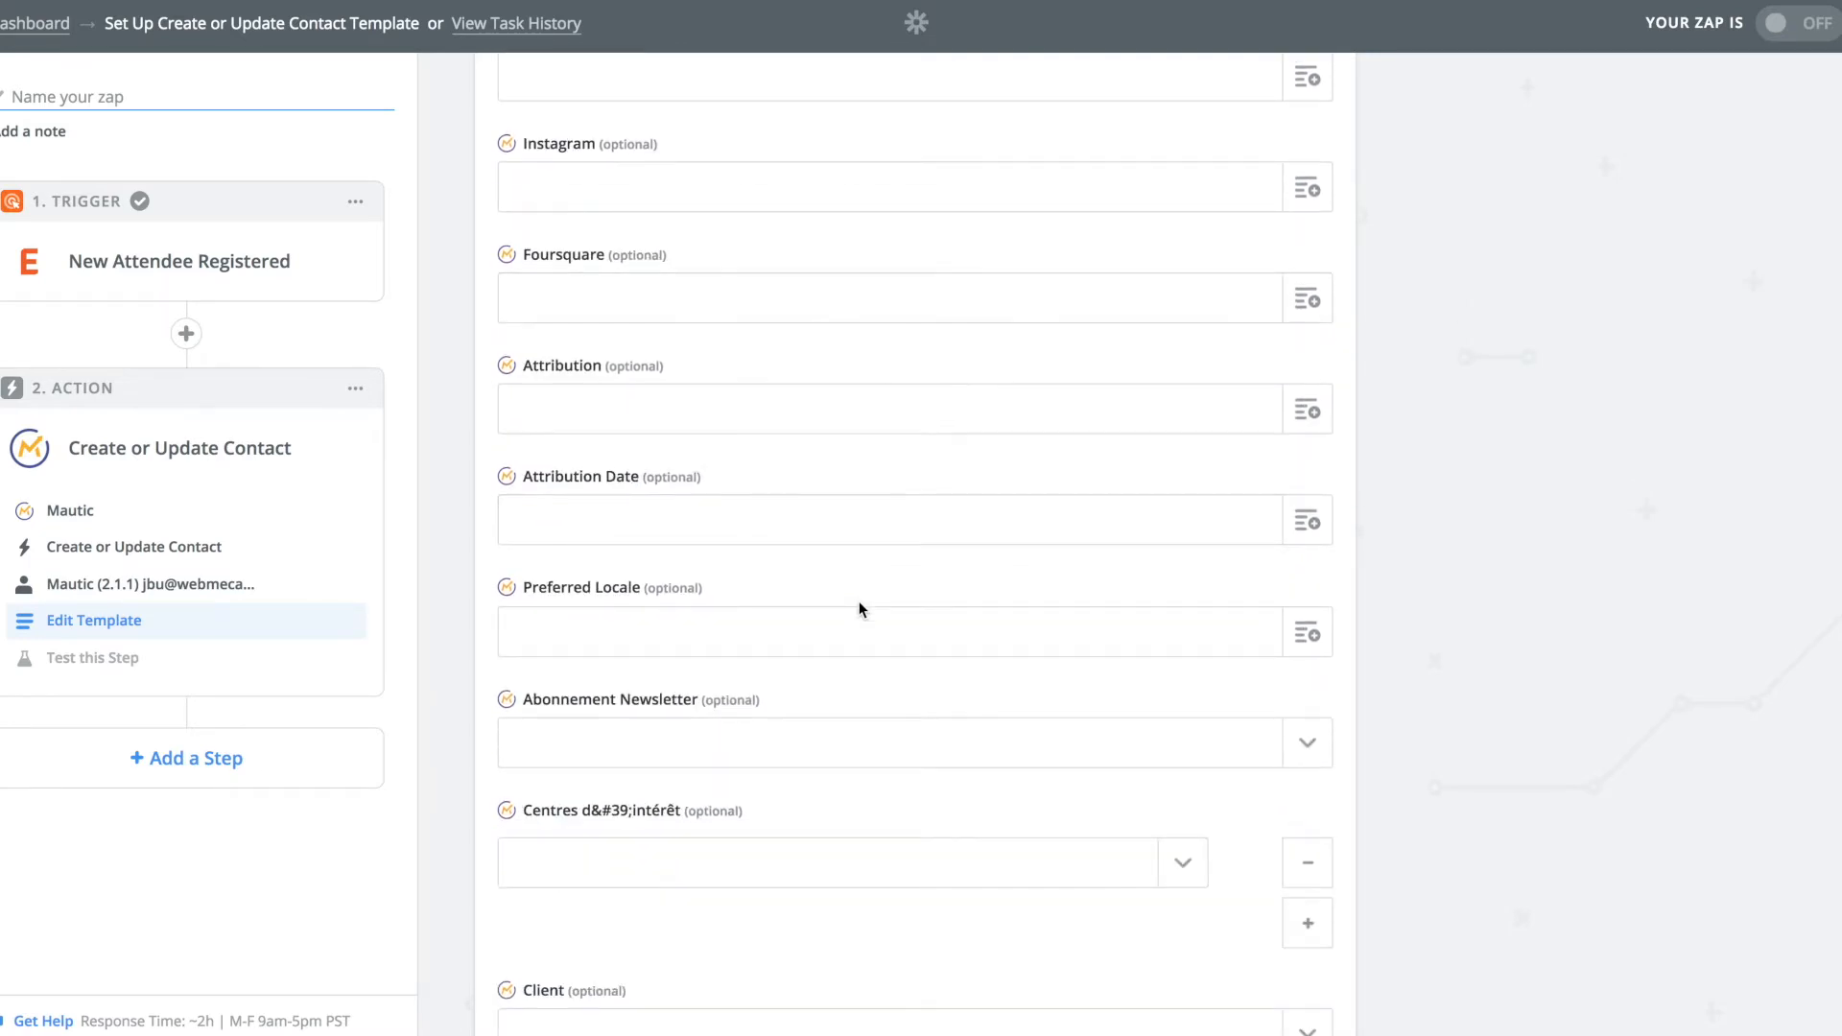
scroll(859, 609, "down", 10)
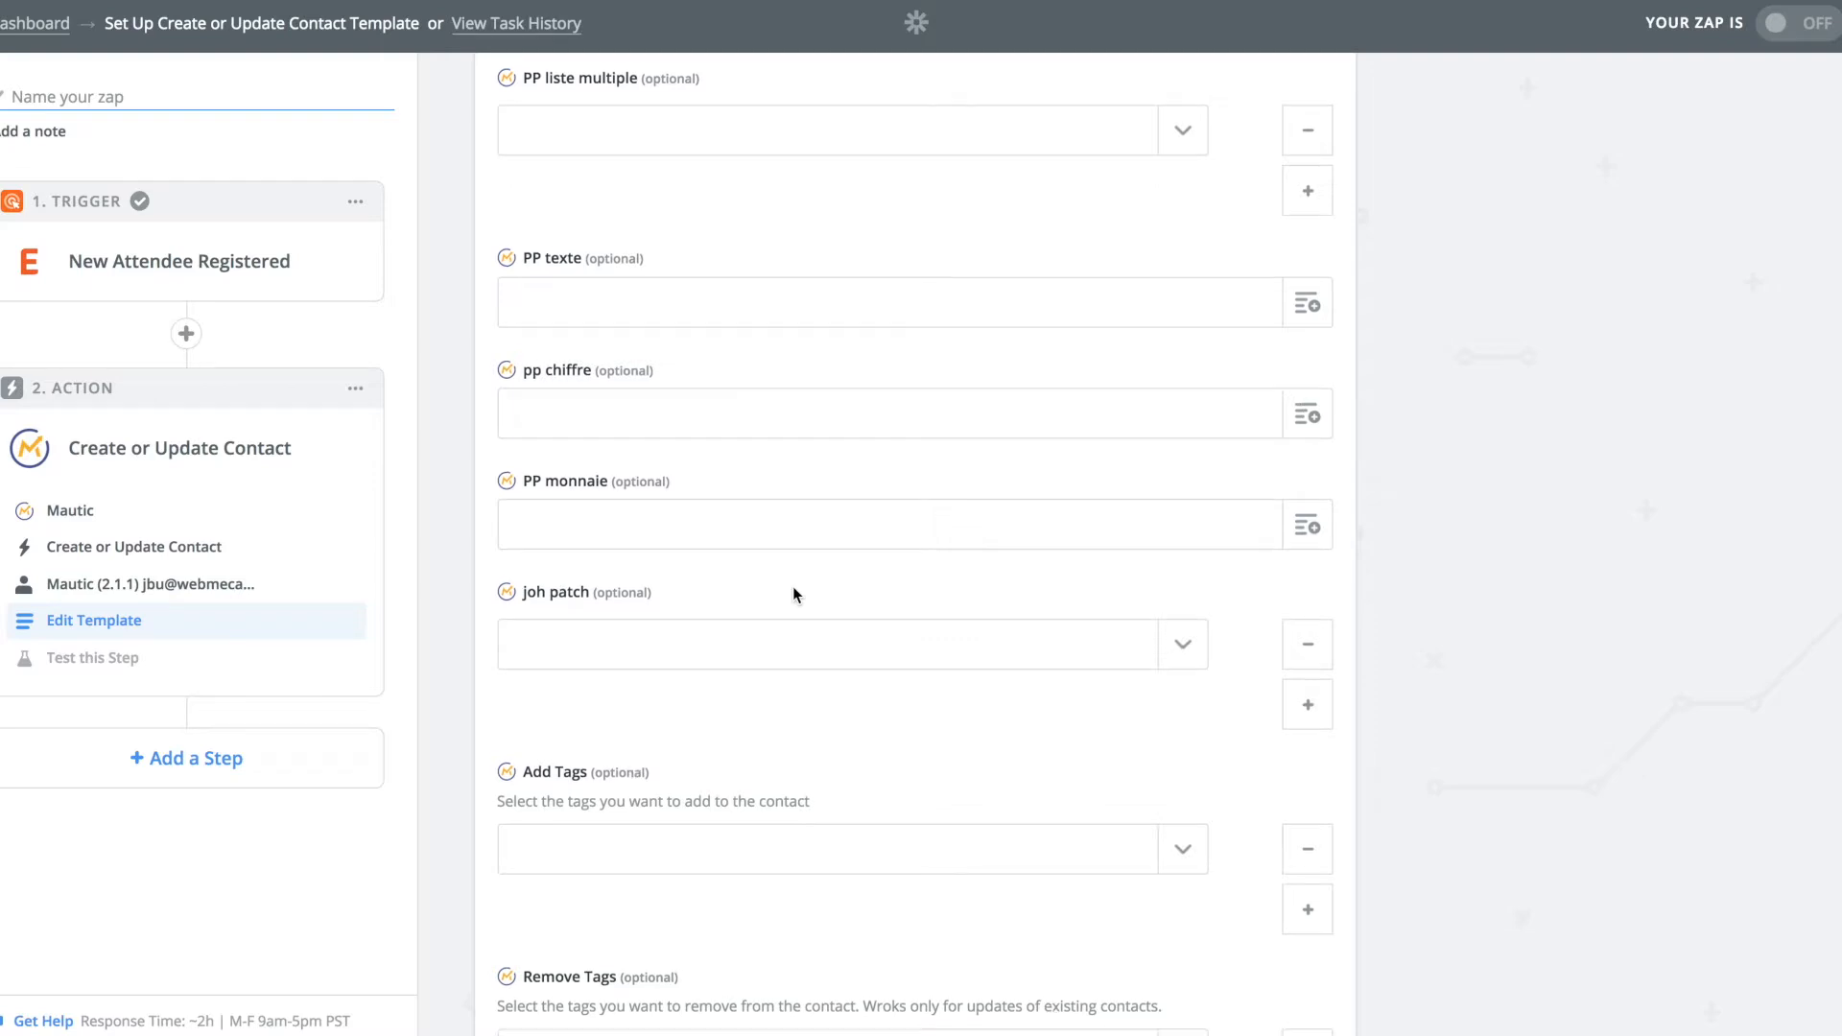
scroll(792, 538, "down", 3)
left_click(1179, 634)
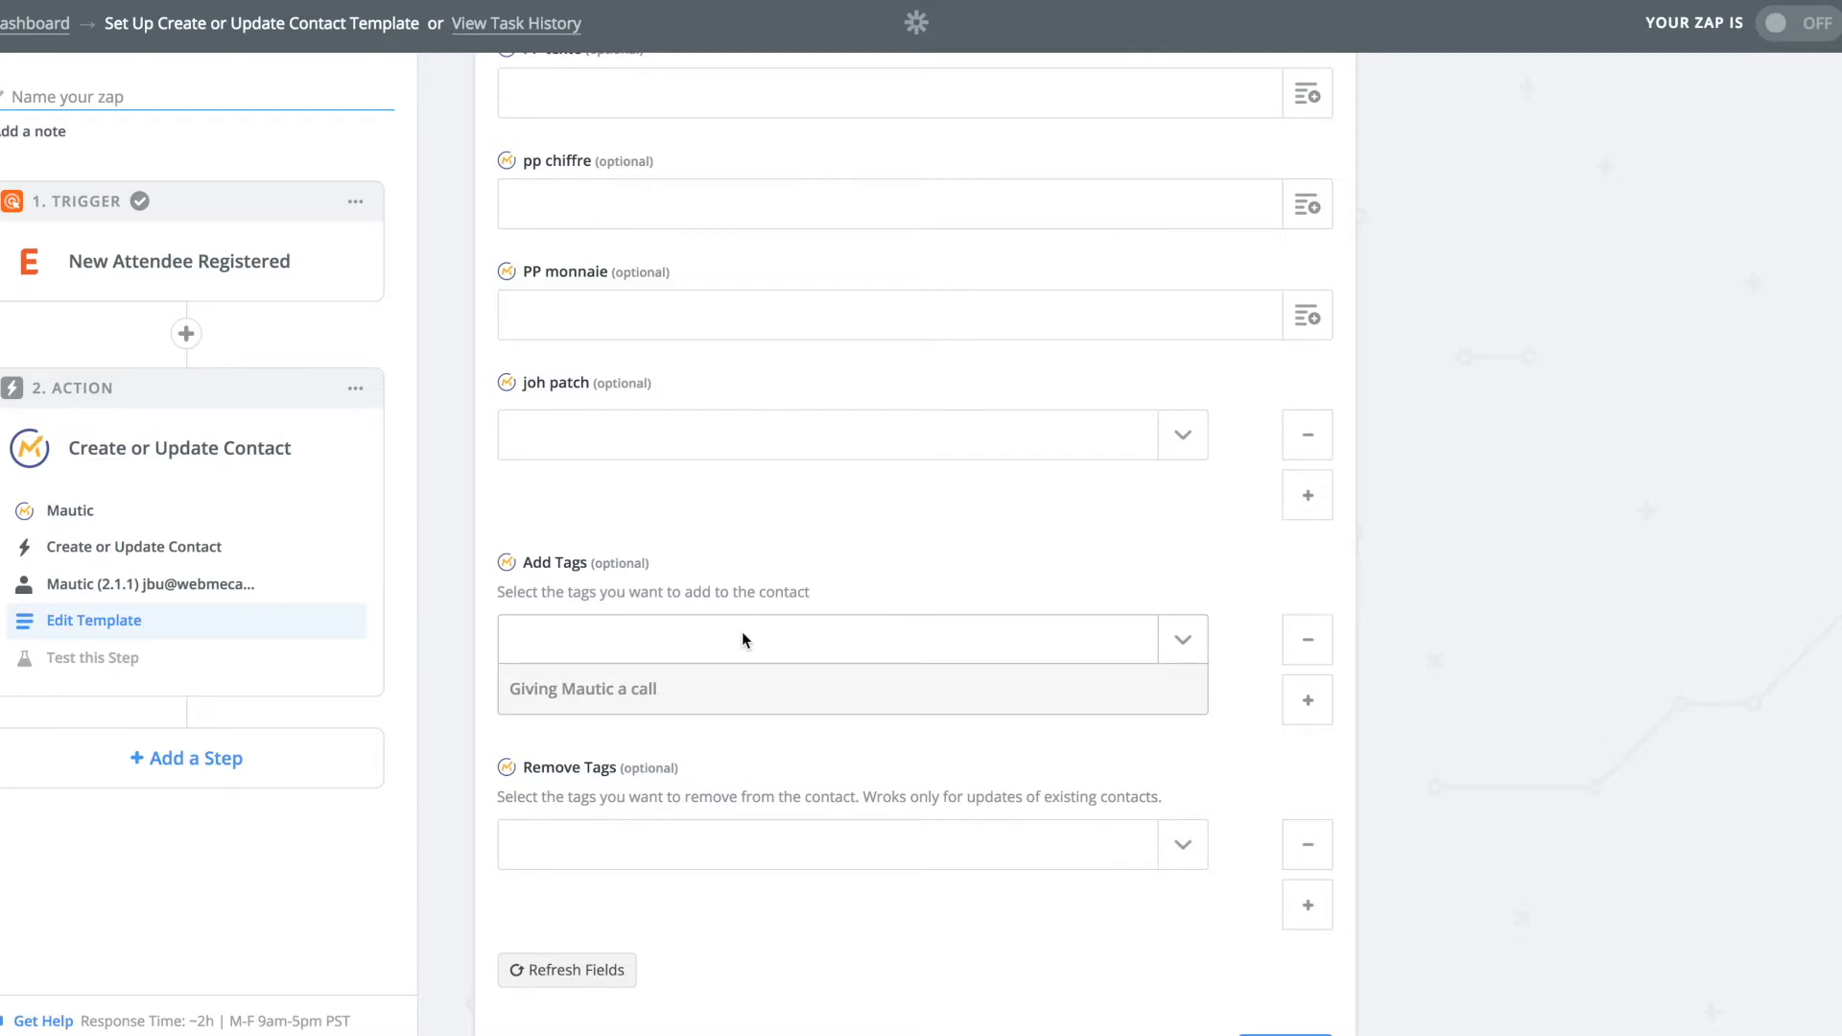
scroll(779, 684, "down", 1)
left_click(998, 633)
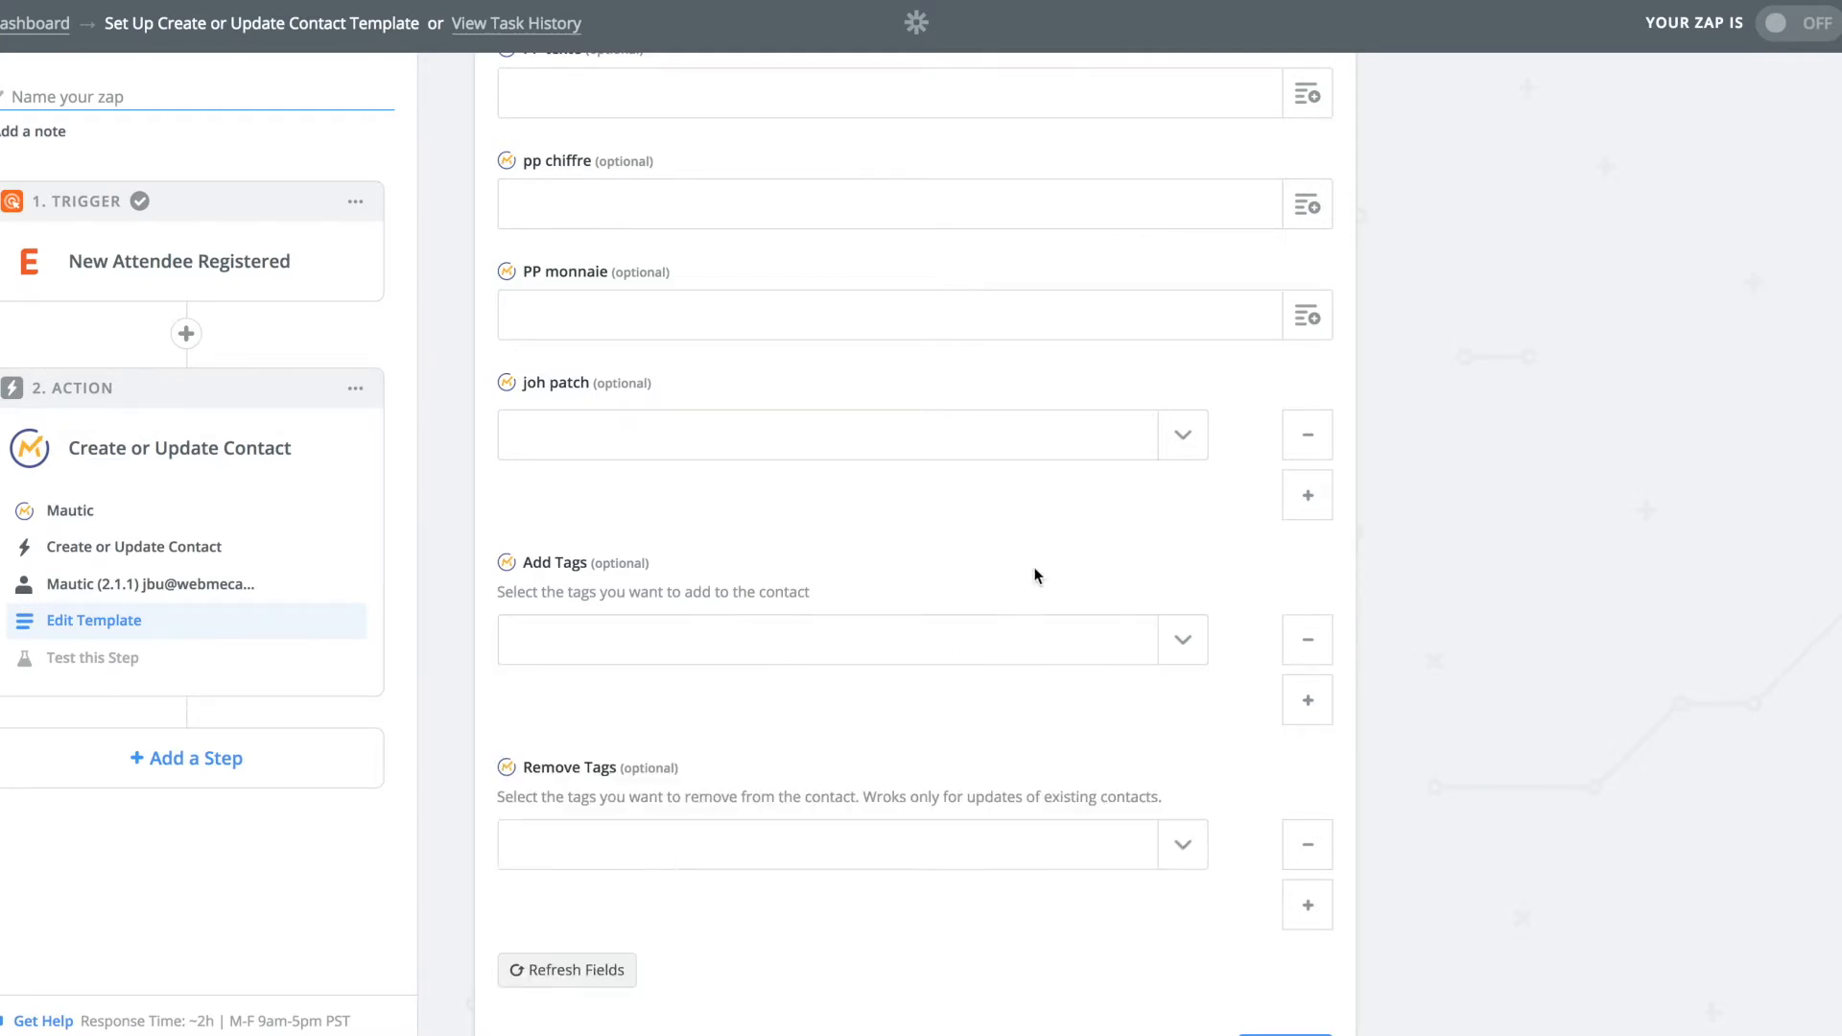
scroll(1036, 572, "down", 2)
left_click(1197, 503)
Set Add Tags to the custom value event2018 and save the action setup.
scroll(937, 728, "down", 10)
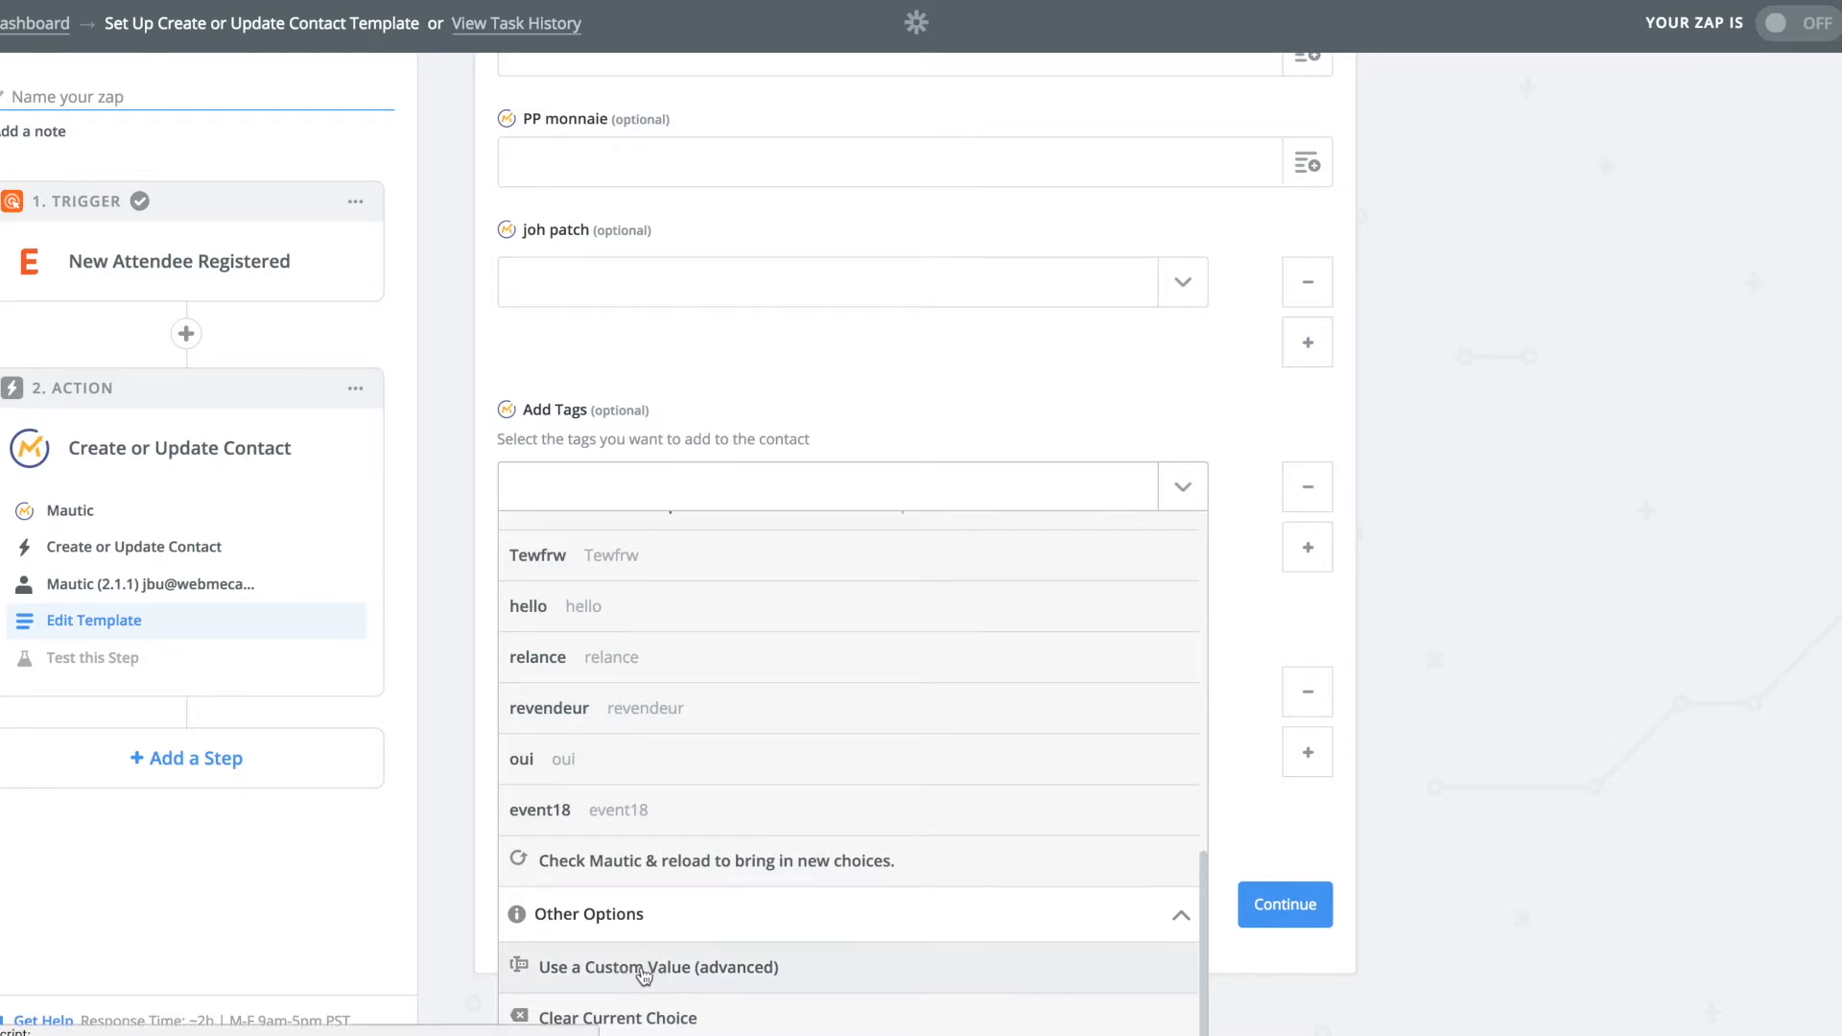
left_click(635, 970)
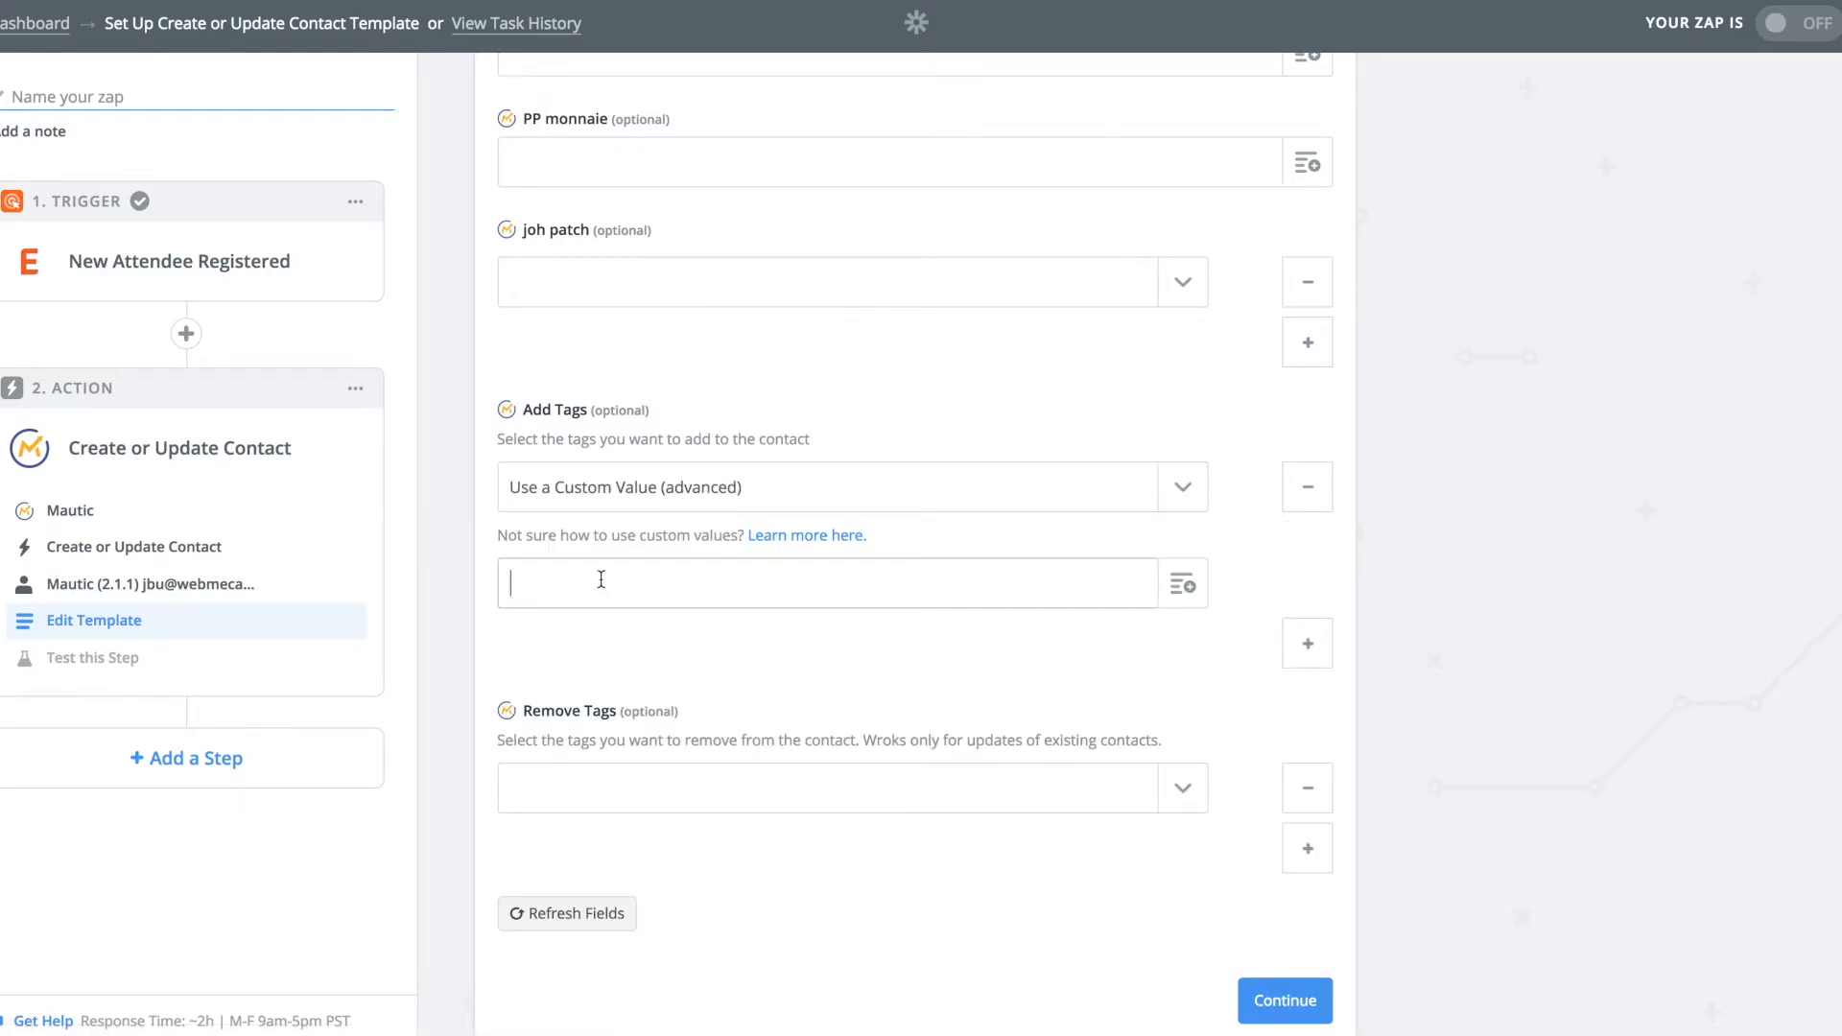
type("event2018")
left_click(1281, 992)
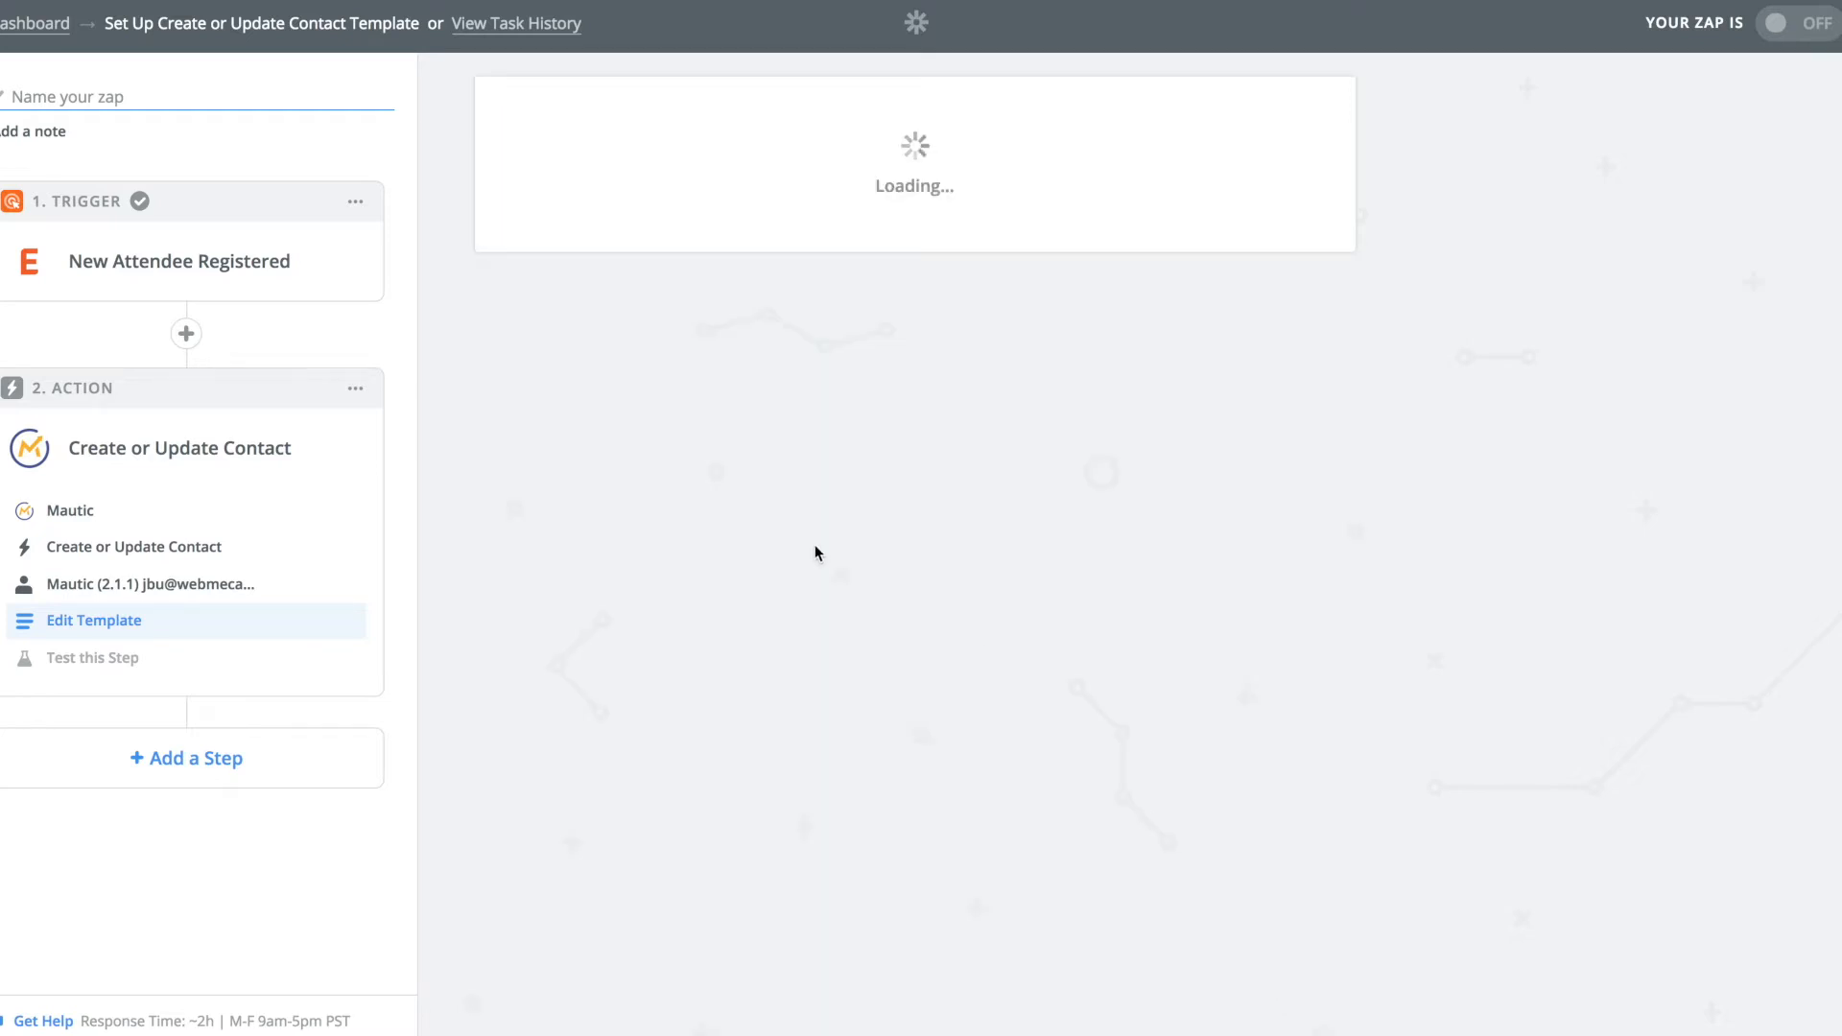
Send the sample contact, tagged event2018, to Mautic as a test.
scroll(866, 588, "down", 10)
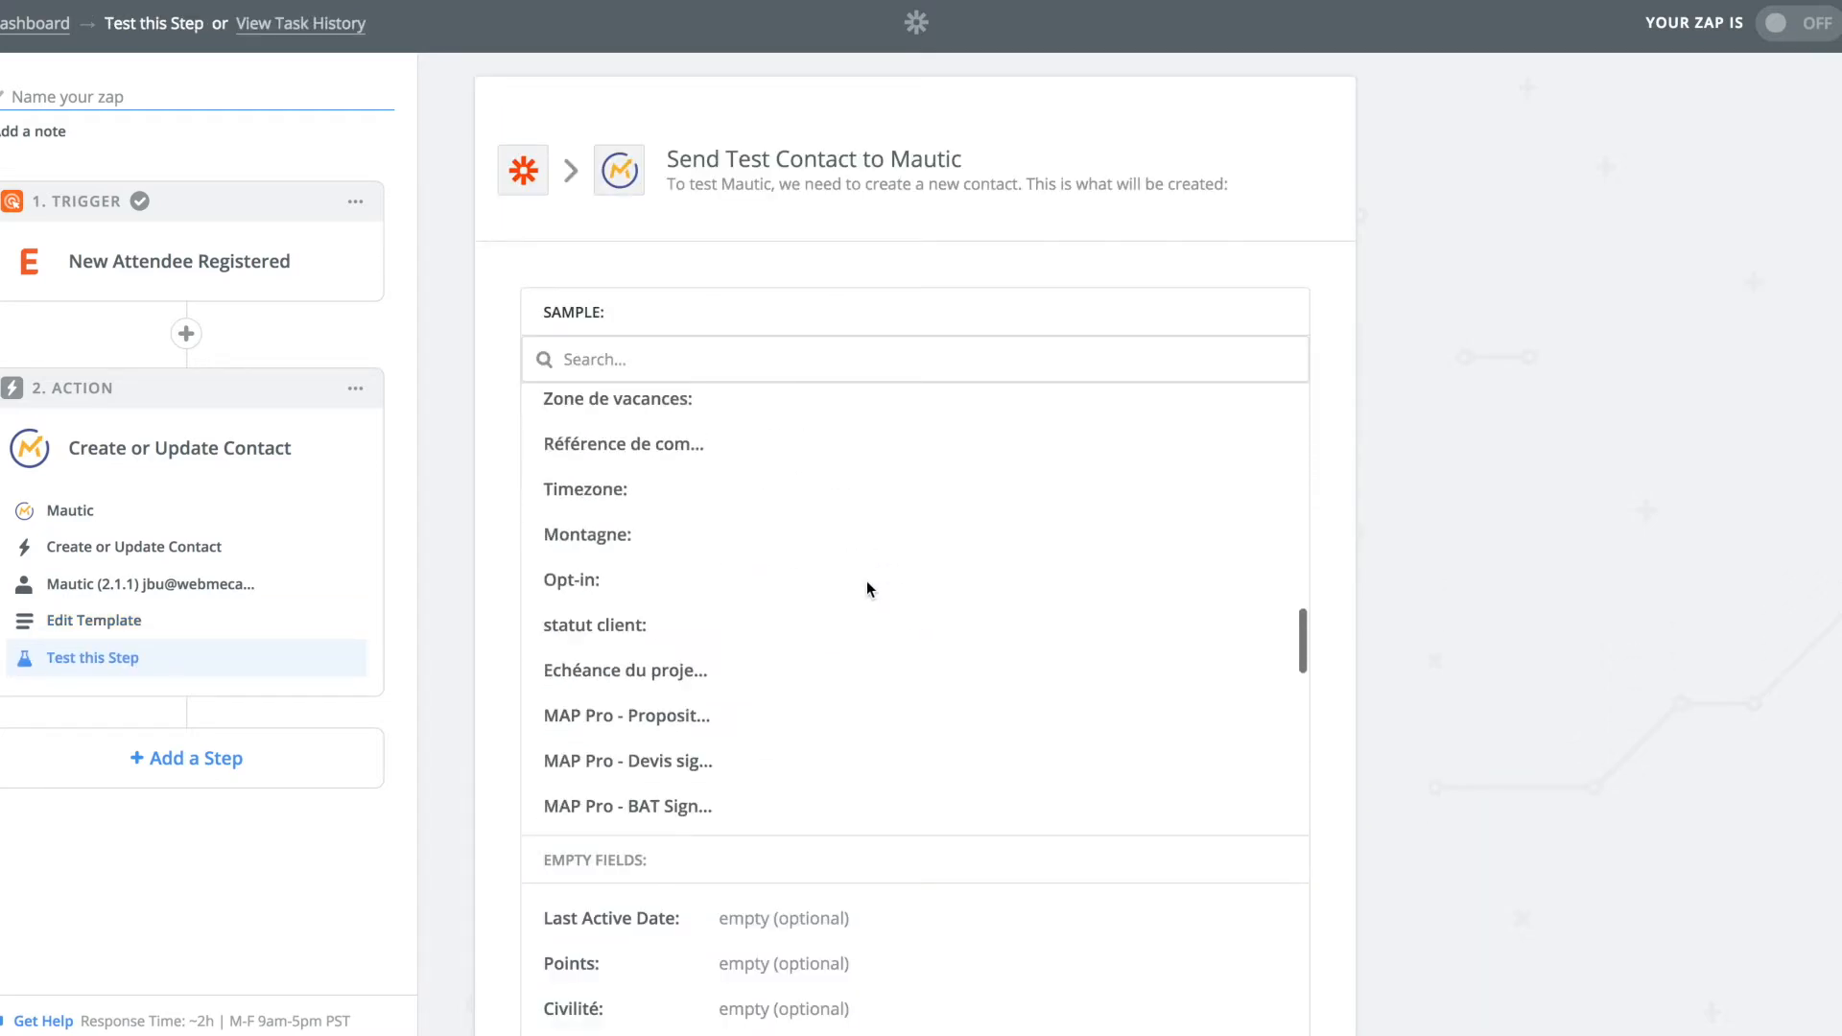
scroll(867, 579, "down", 10)
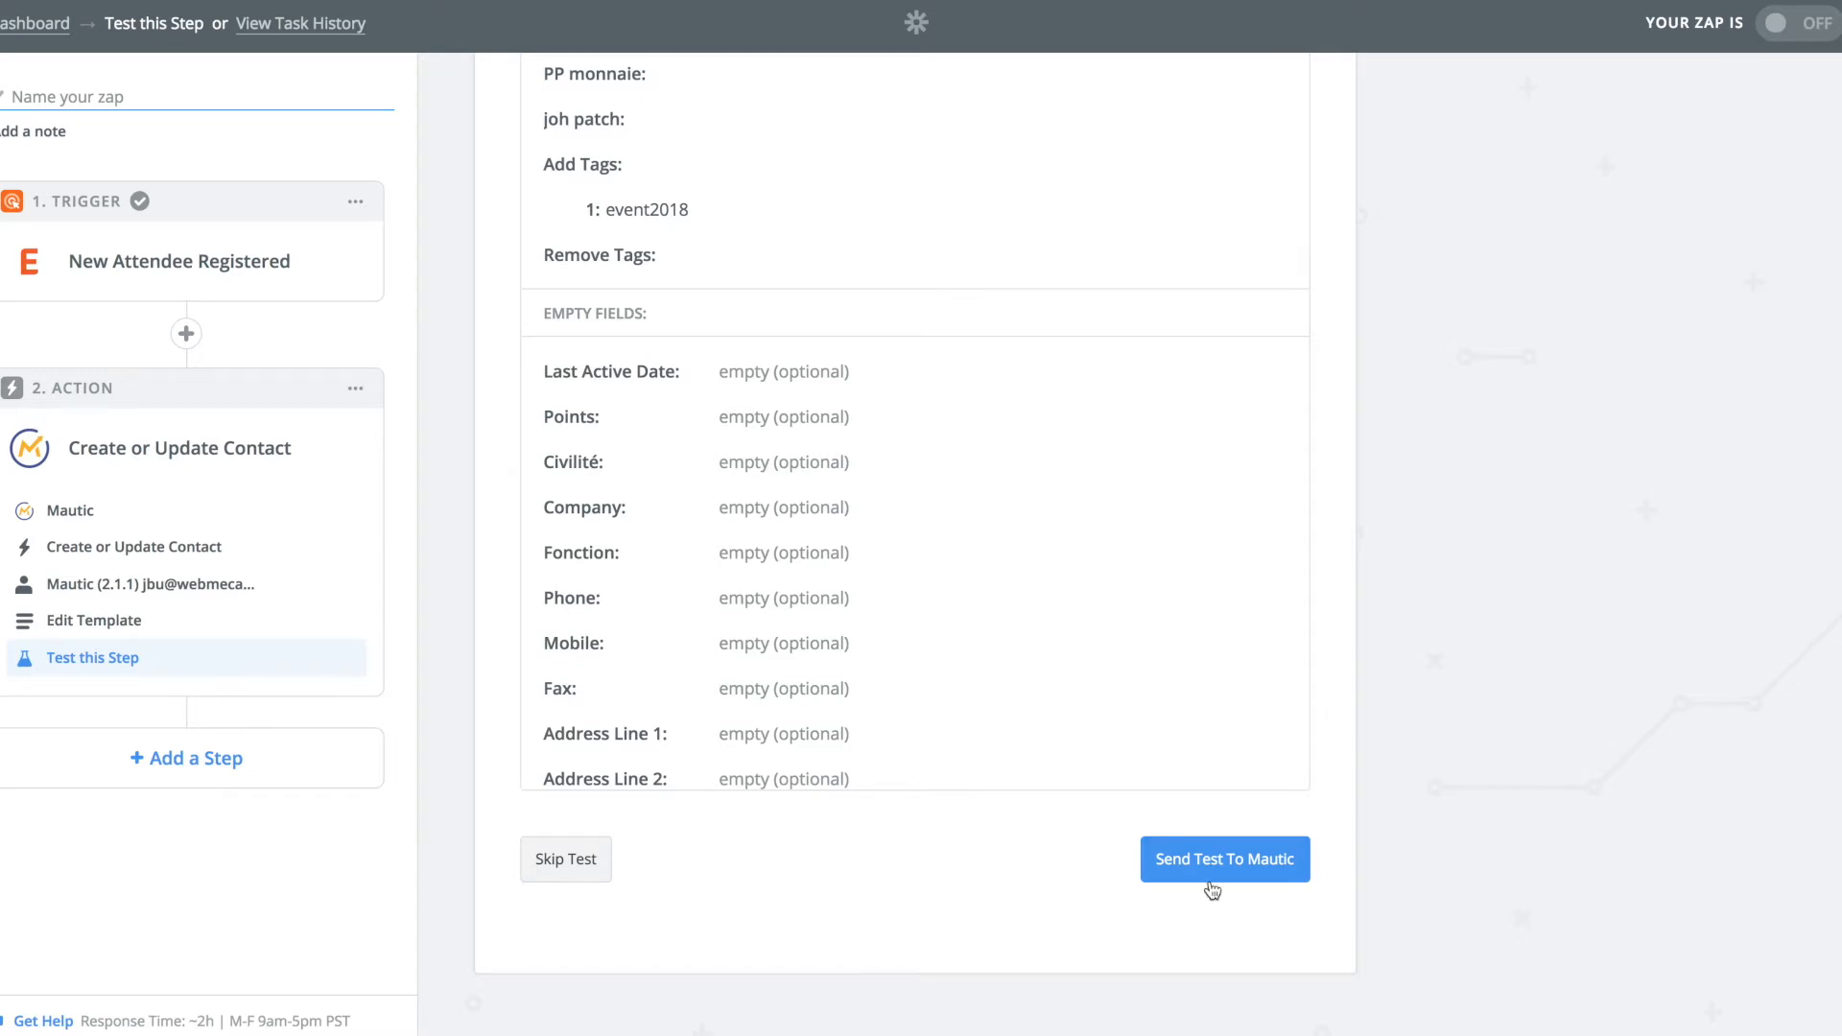
left_click(1208, 882)
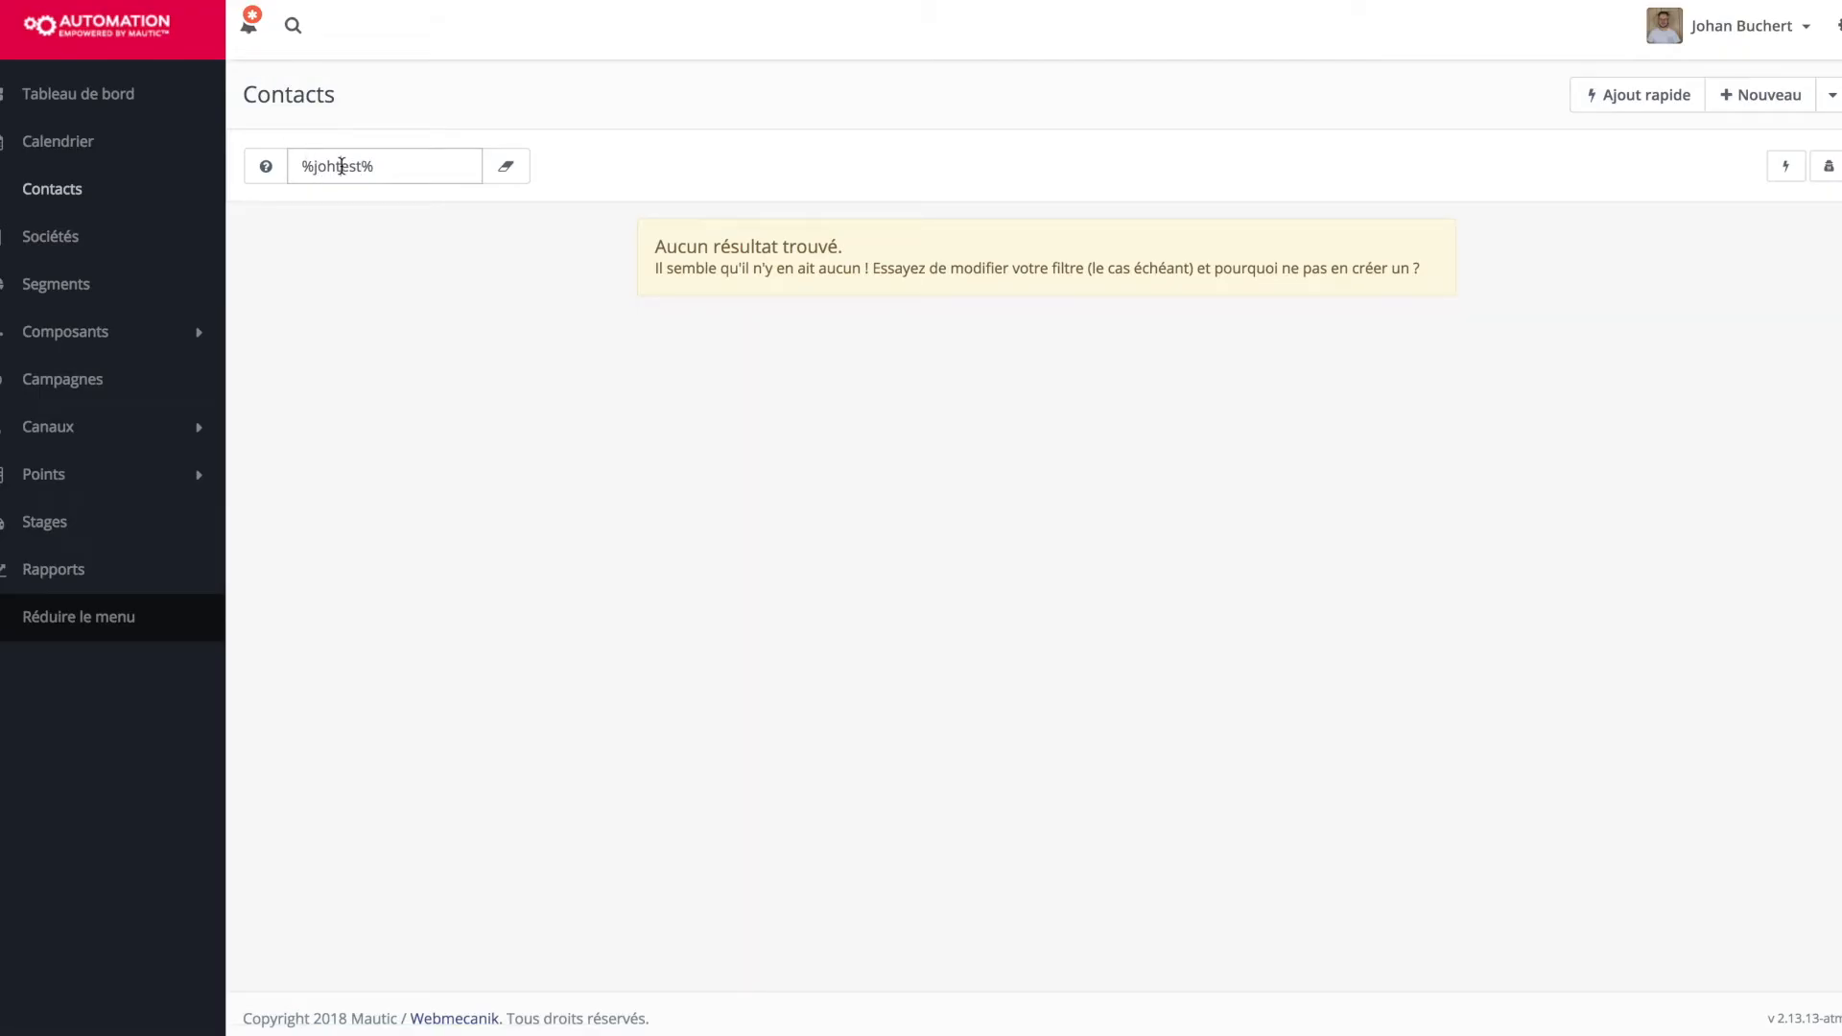
Find the test contact in Mautic Contacts, open its record, and check its event2018 tag.
double_click(341, 166)
type("joht%")
key("BackSpace")
type("event")
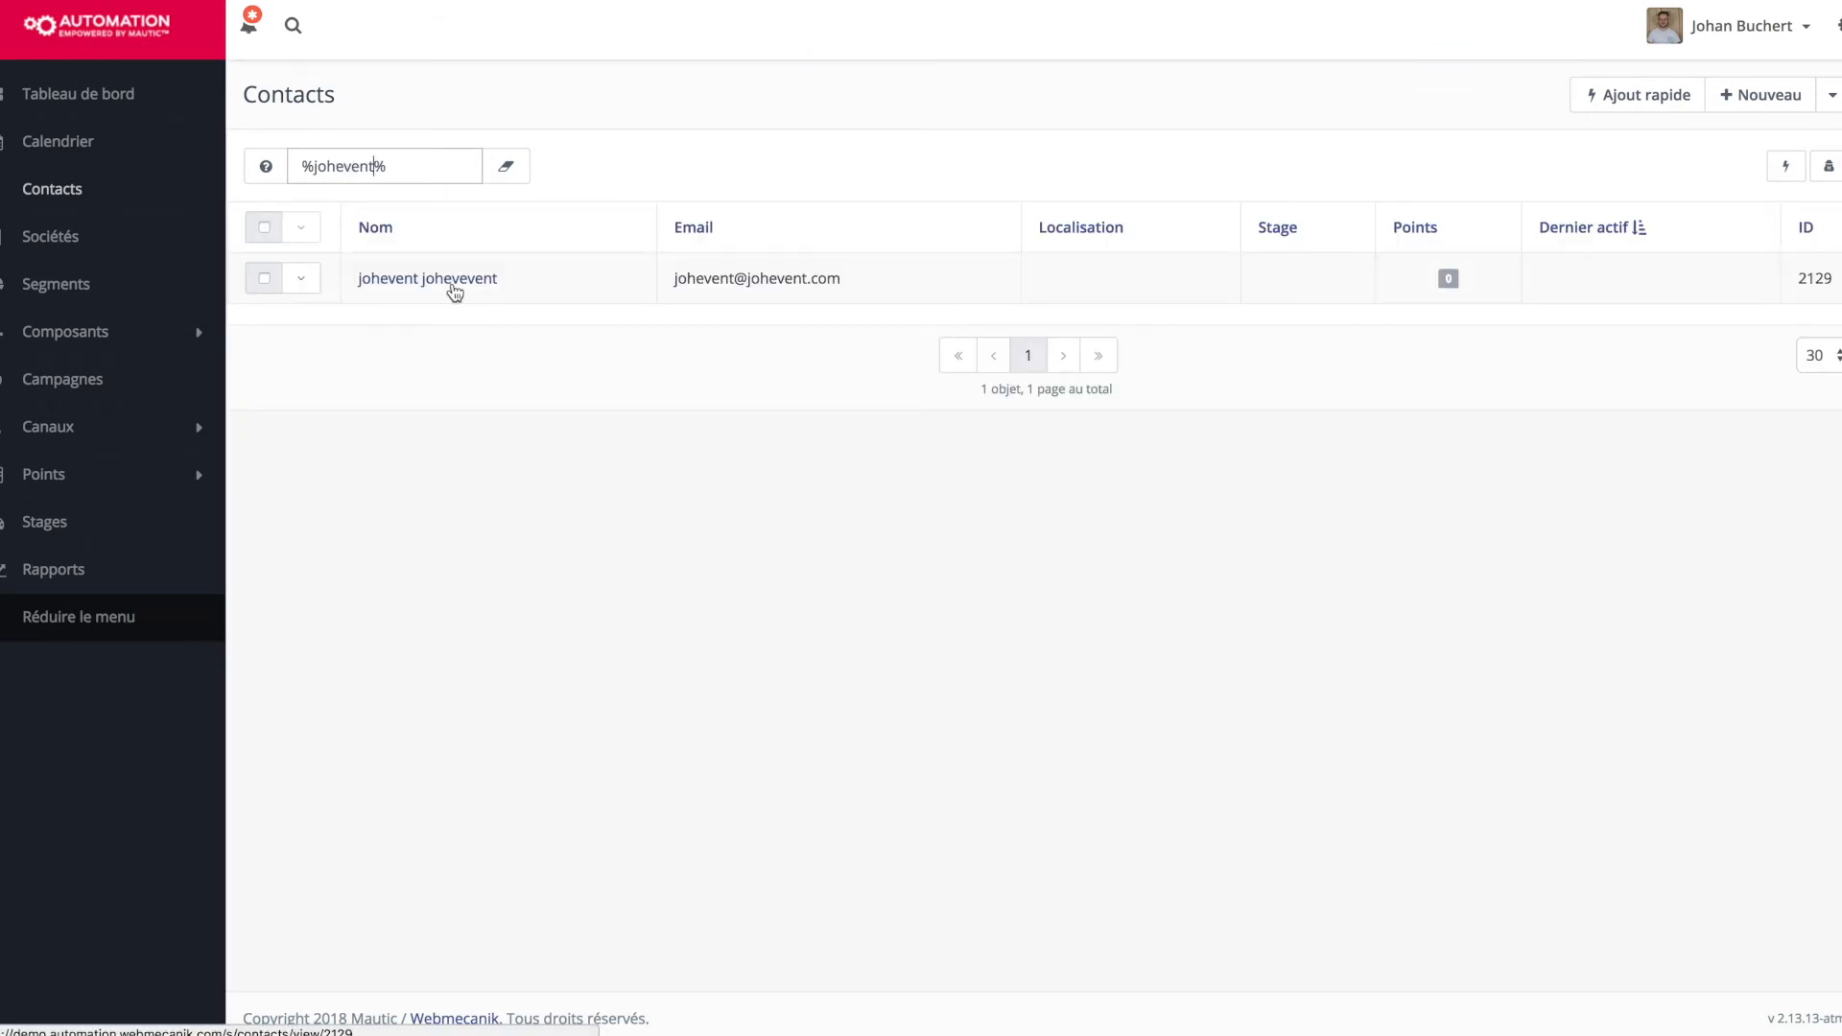
left_click(453, 286)
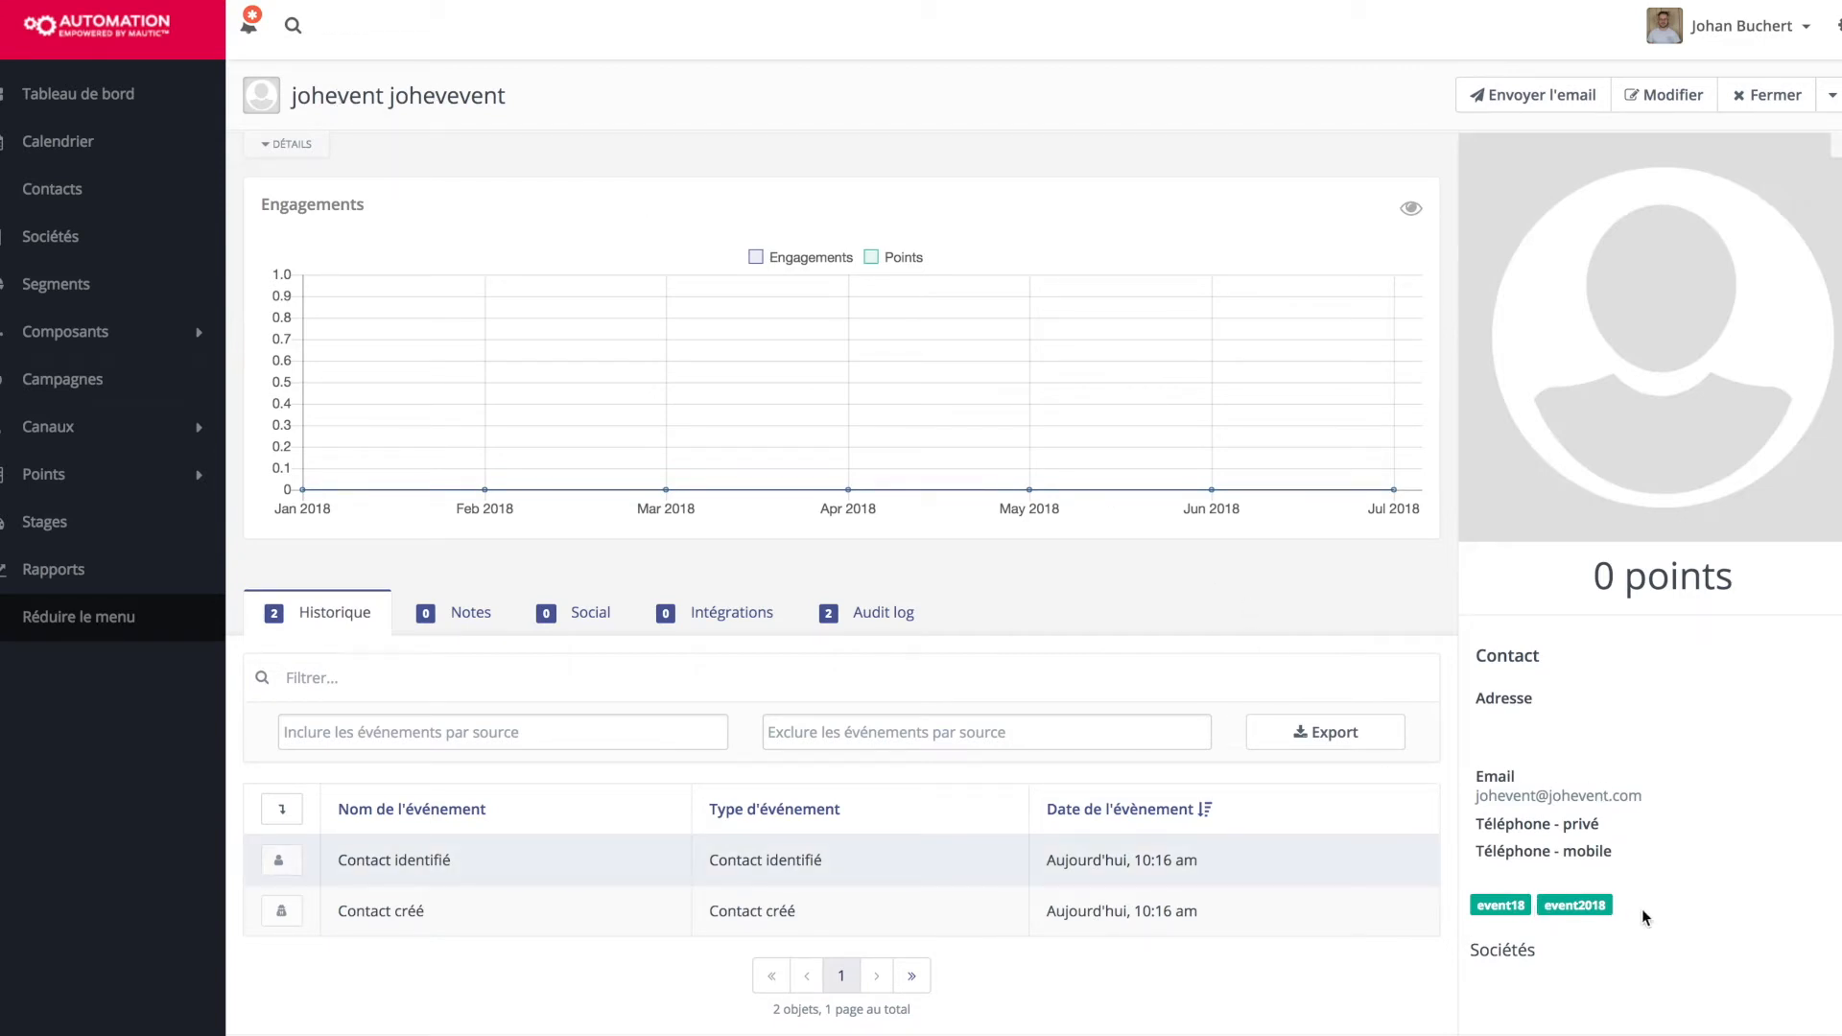
left_click_drag(1560, 909, 1547, 907)
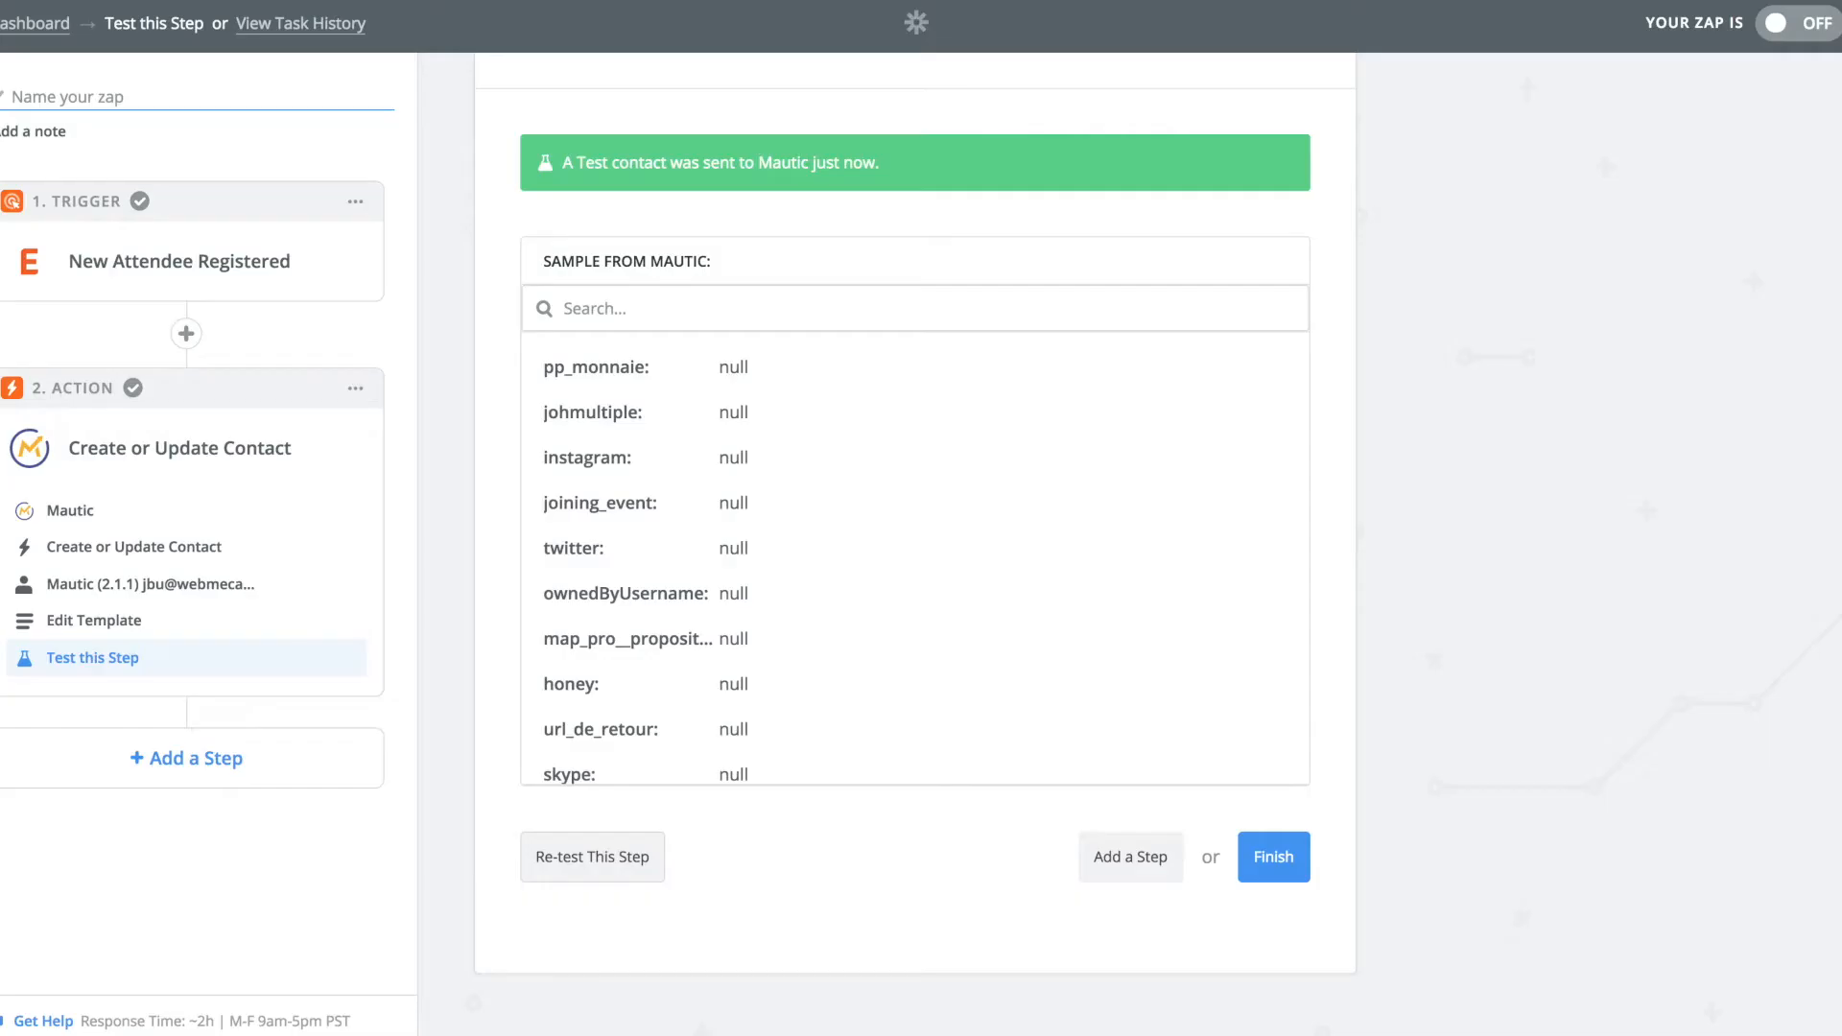
Finish the Zap, switch it on, and name it 'synchro eventbrite'.
left_click(1259, 855)
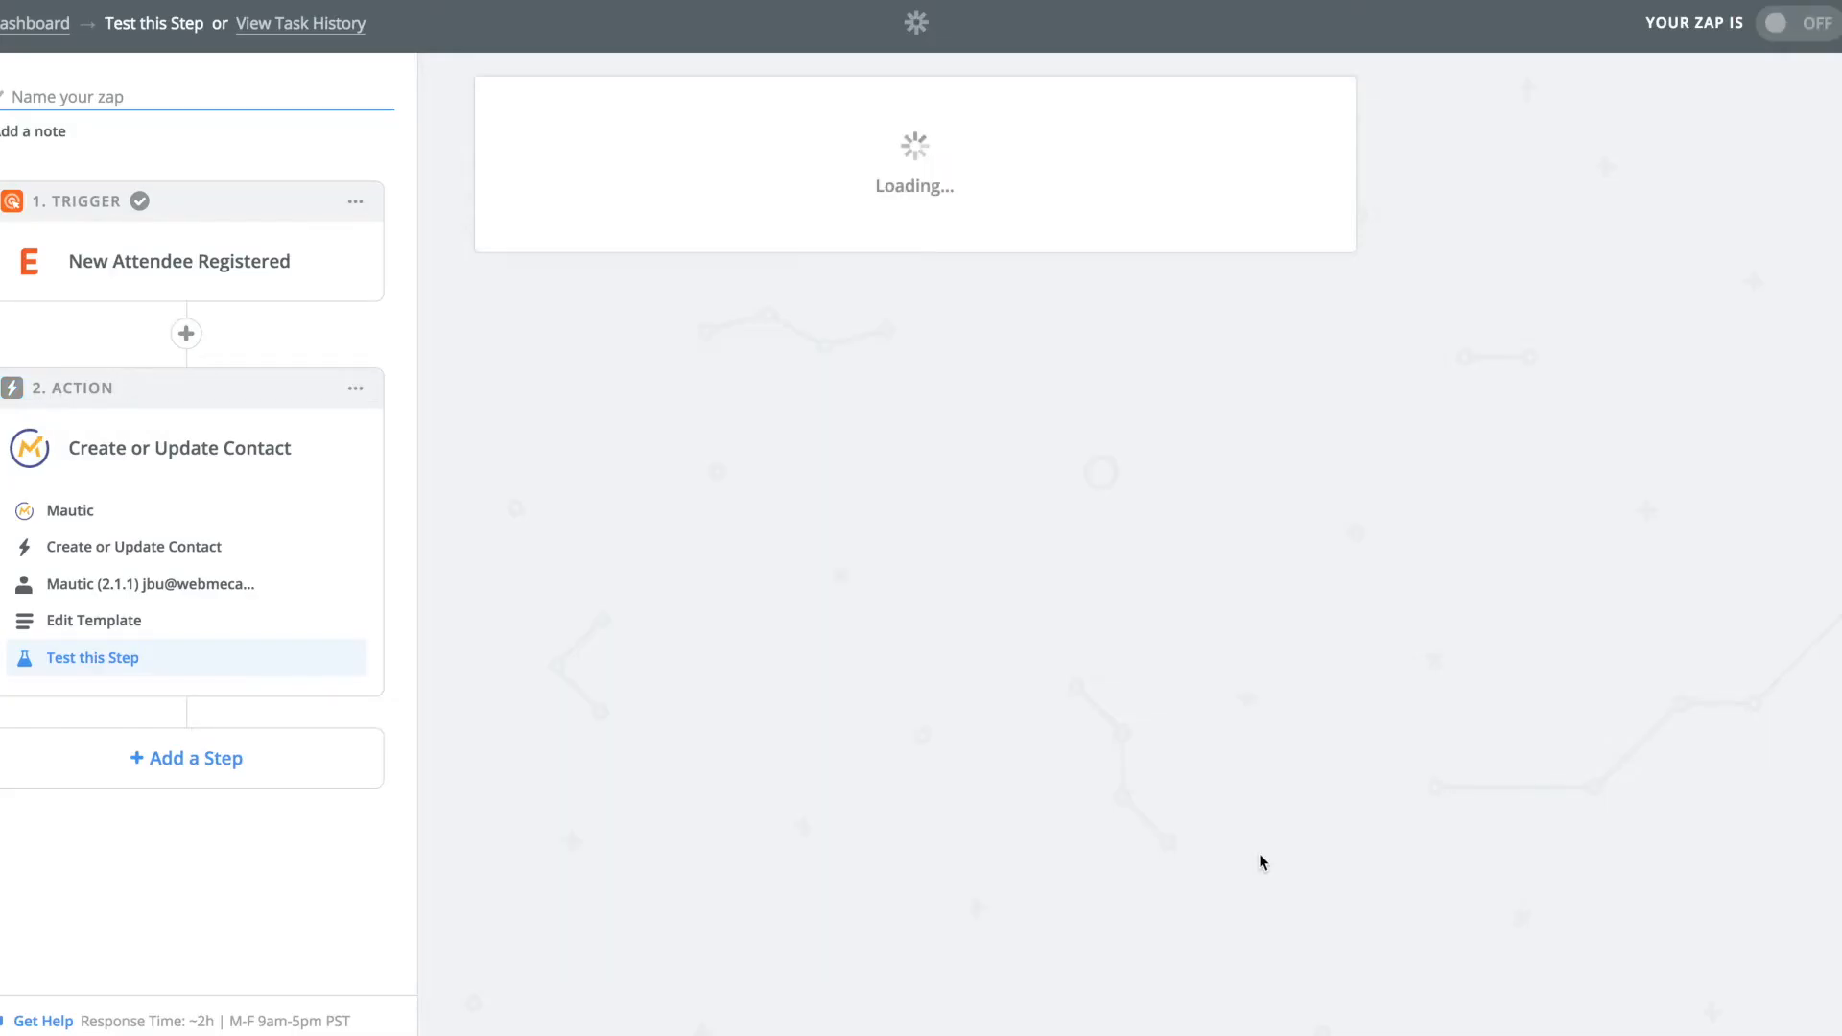
left_click(969, 414)
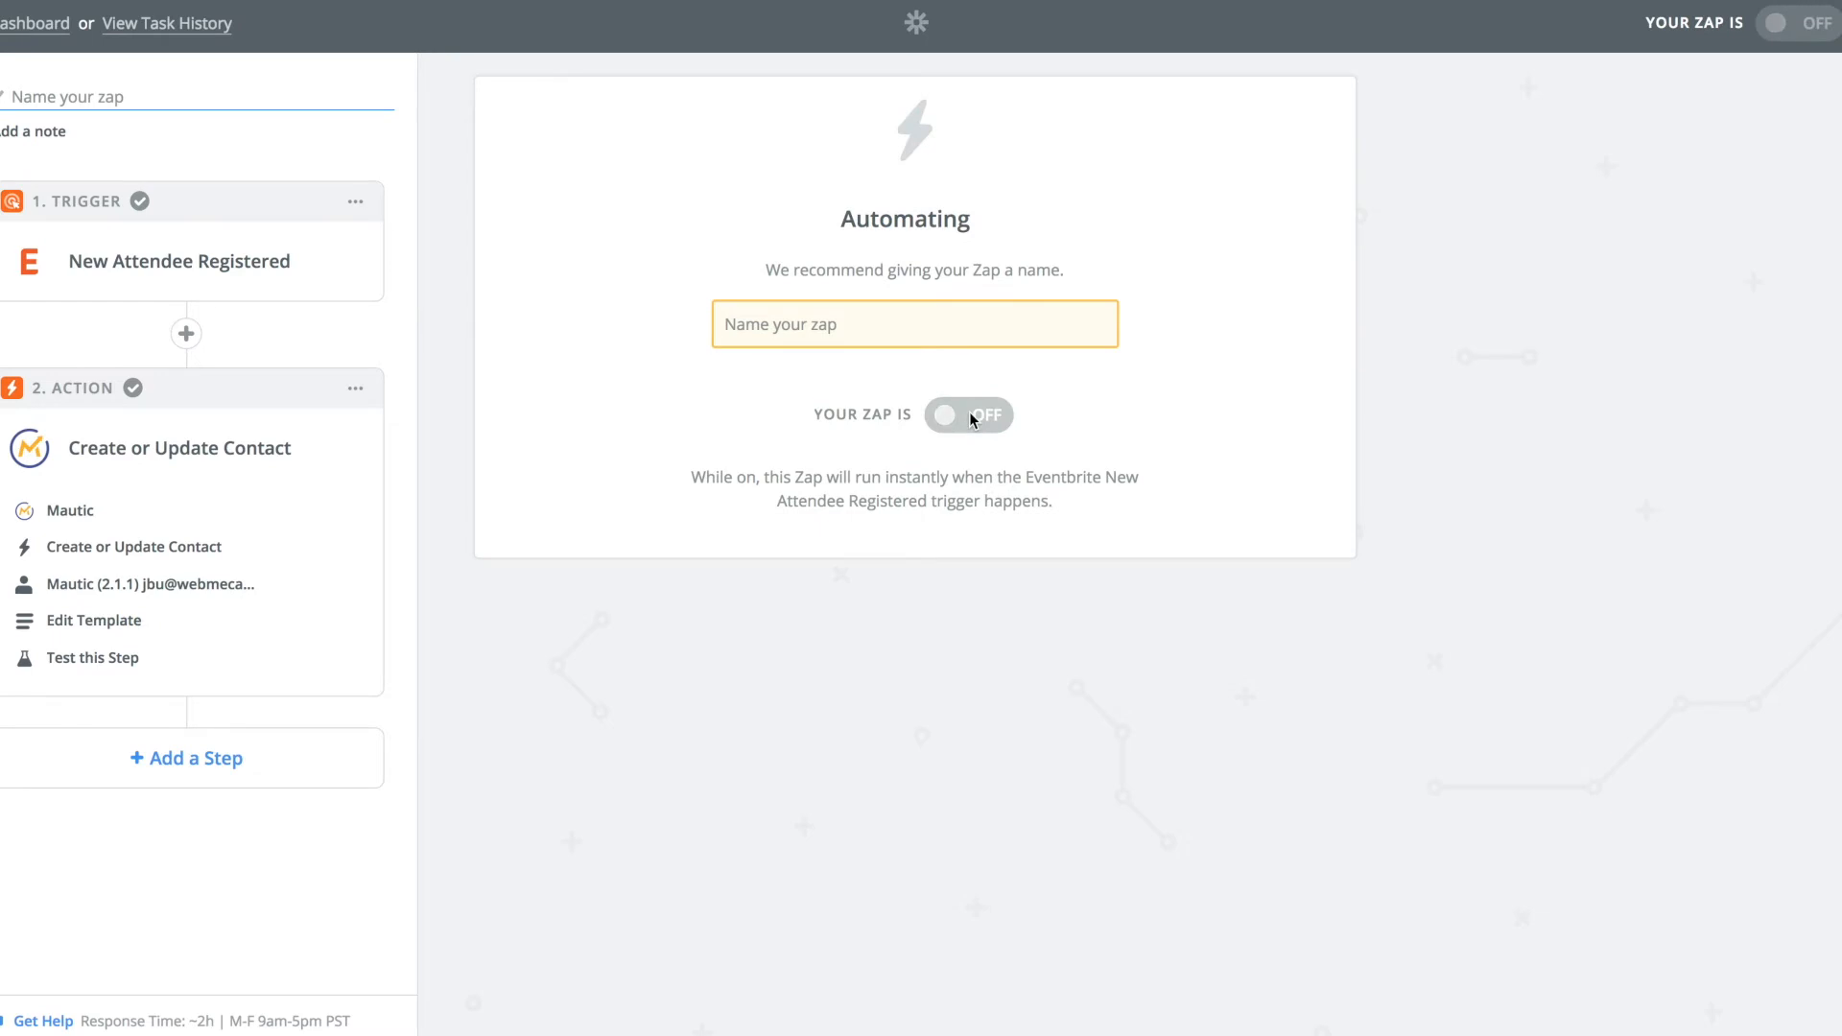
left_click(794, 343)
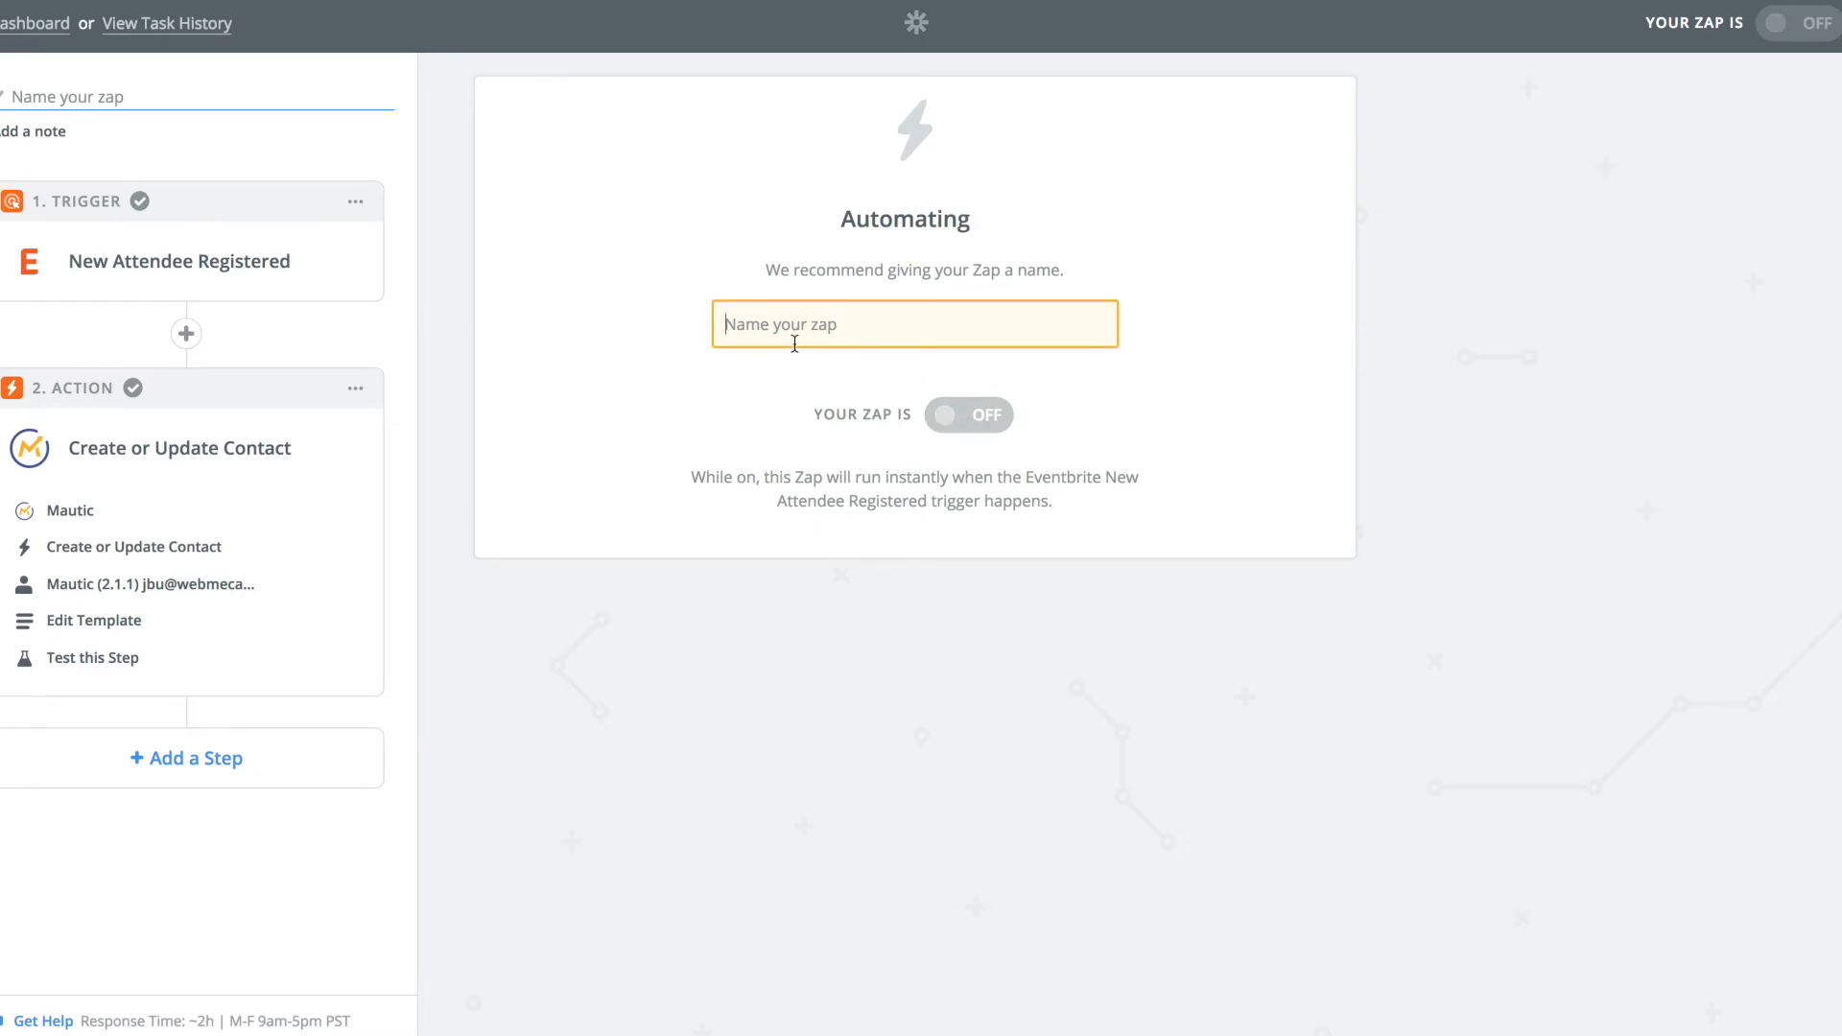
type("synchro even")
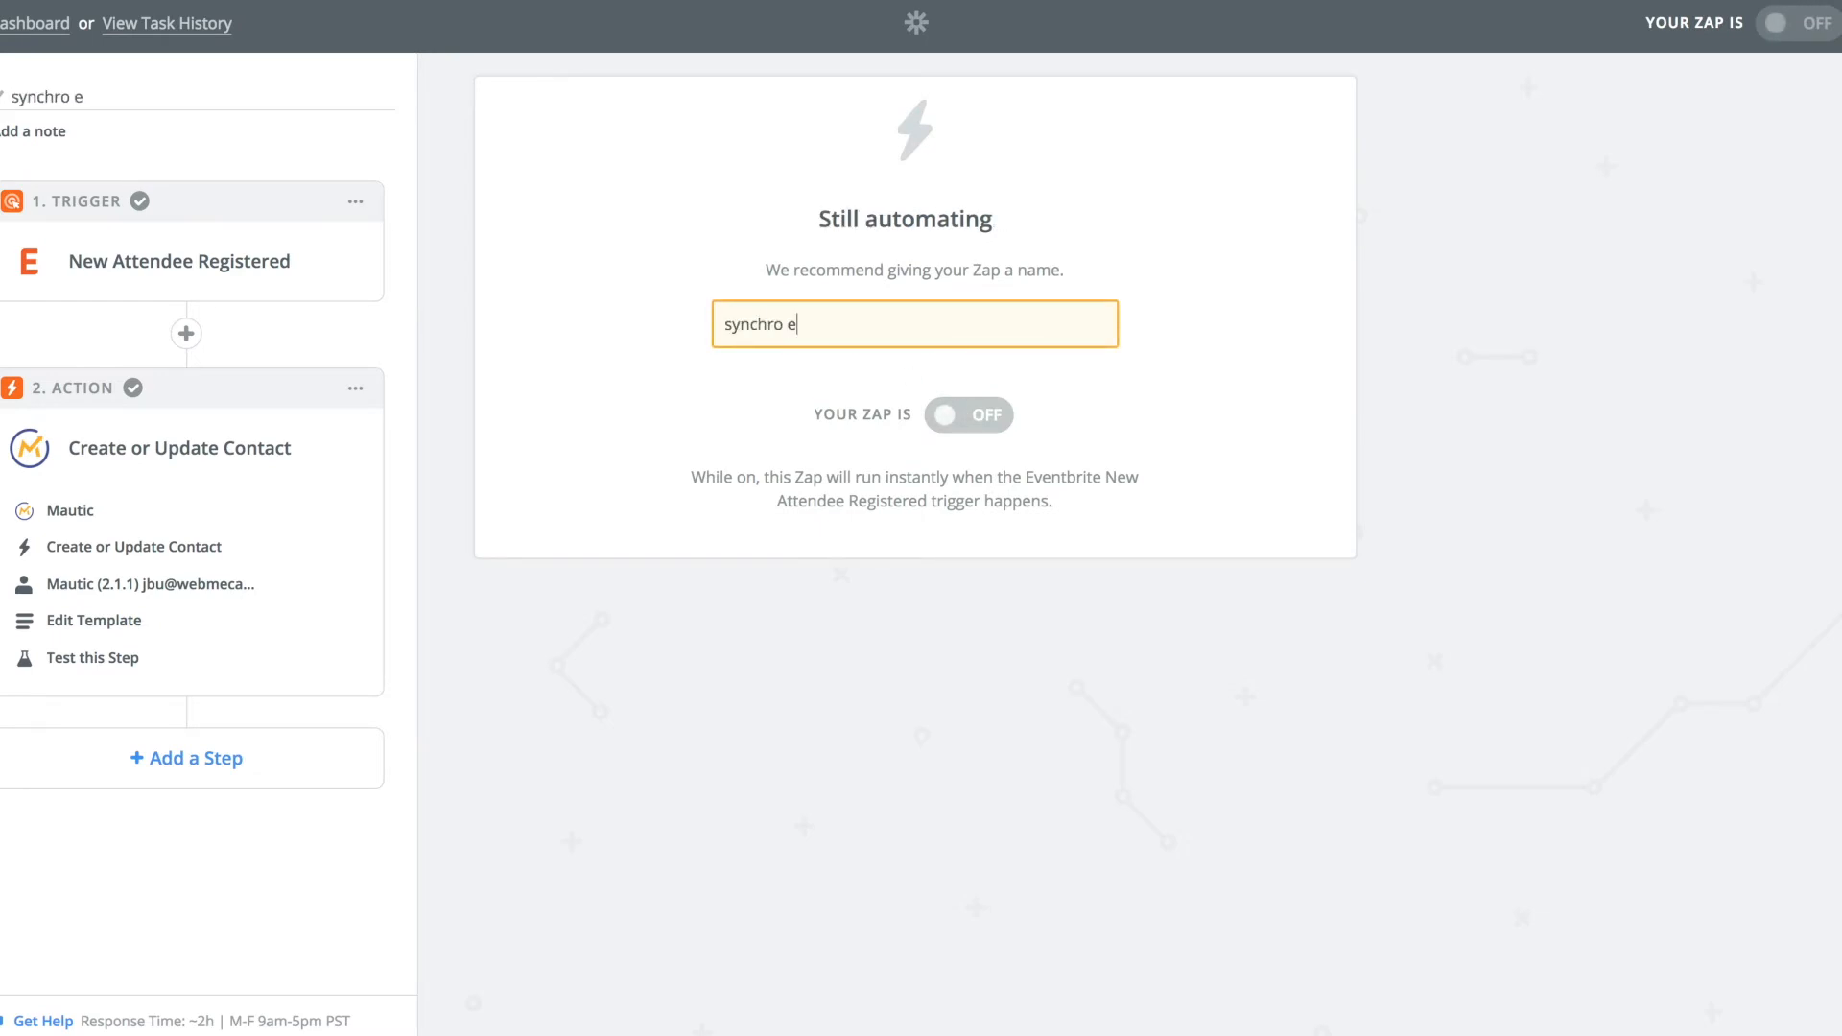
type("tbrite")
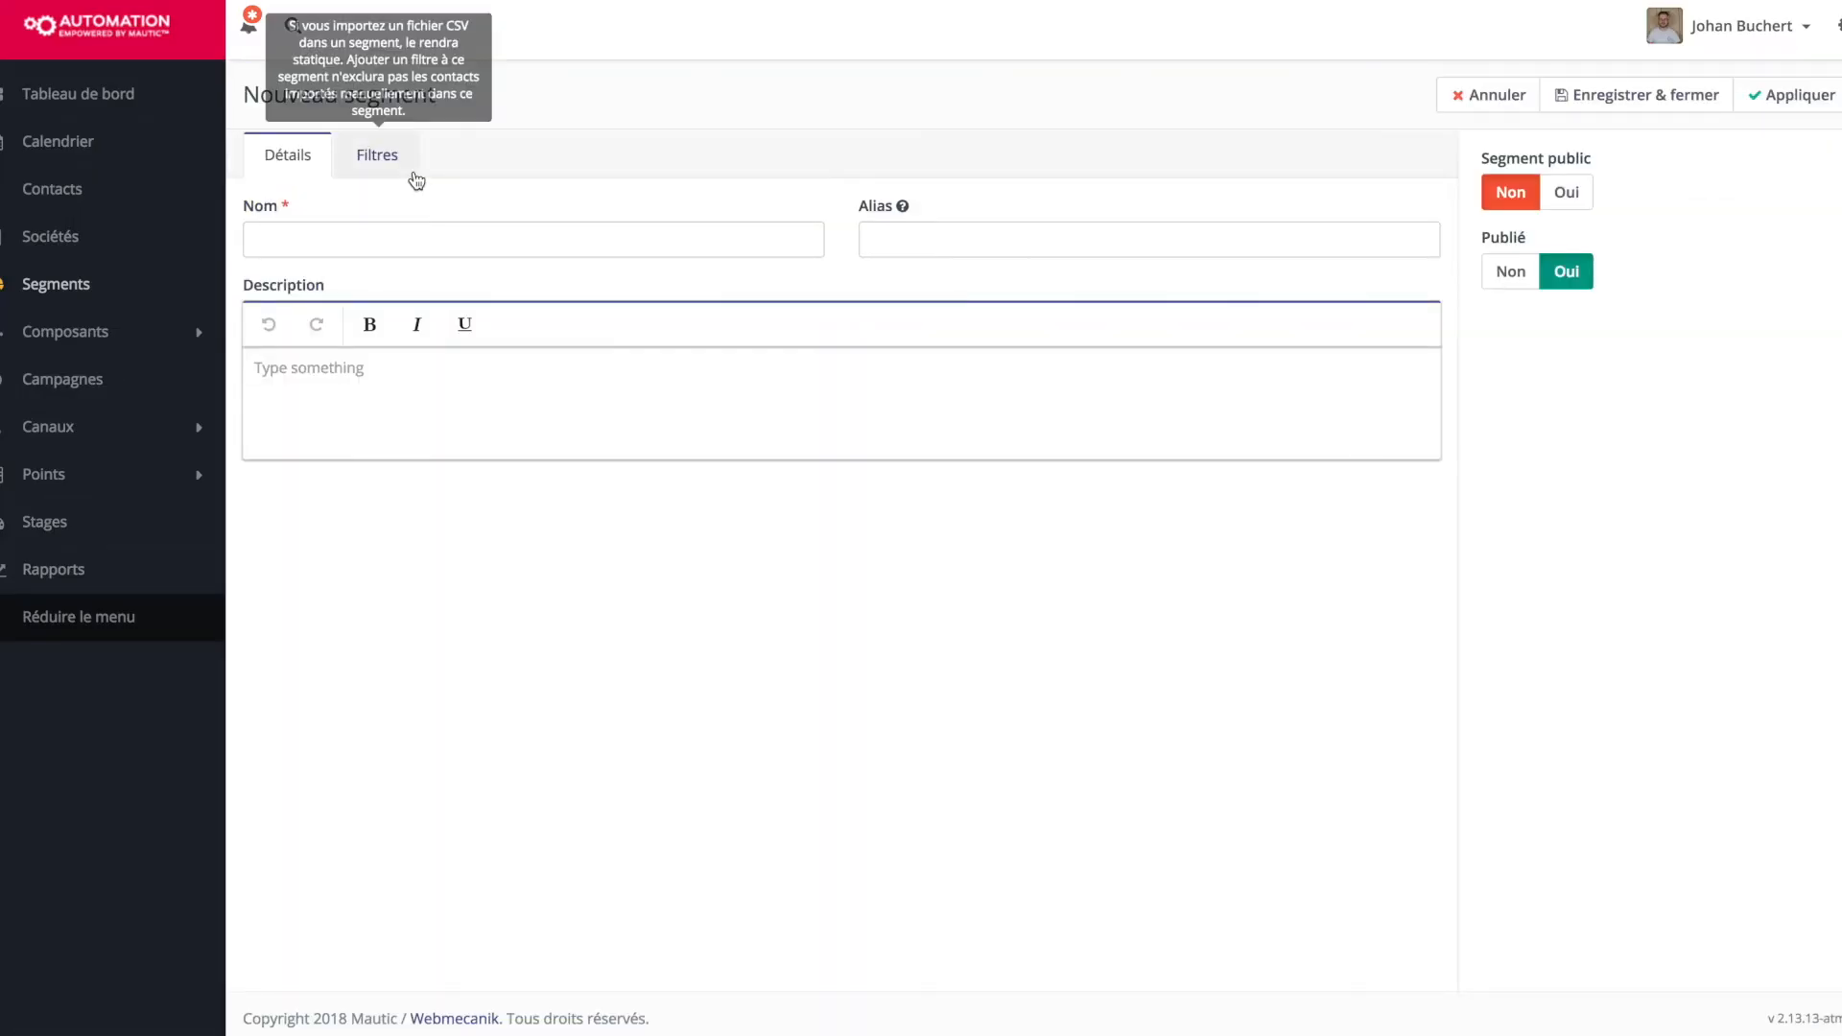
On the segment's Filtres tab, add a Tags filter including event2018.
left_click(414, 176)
left_click(376, 215)
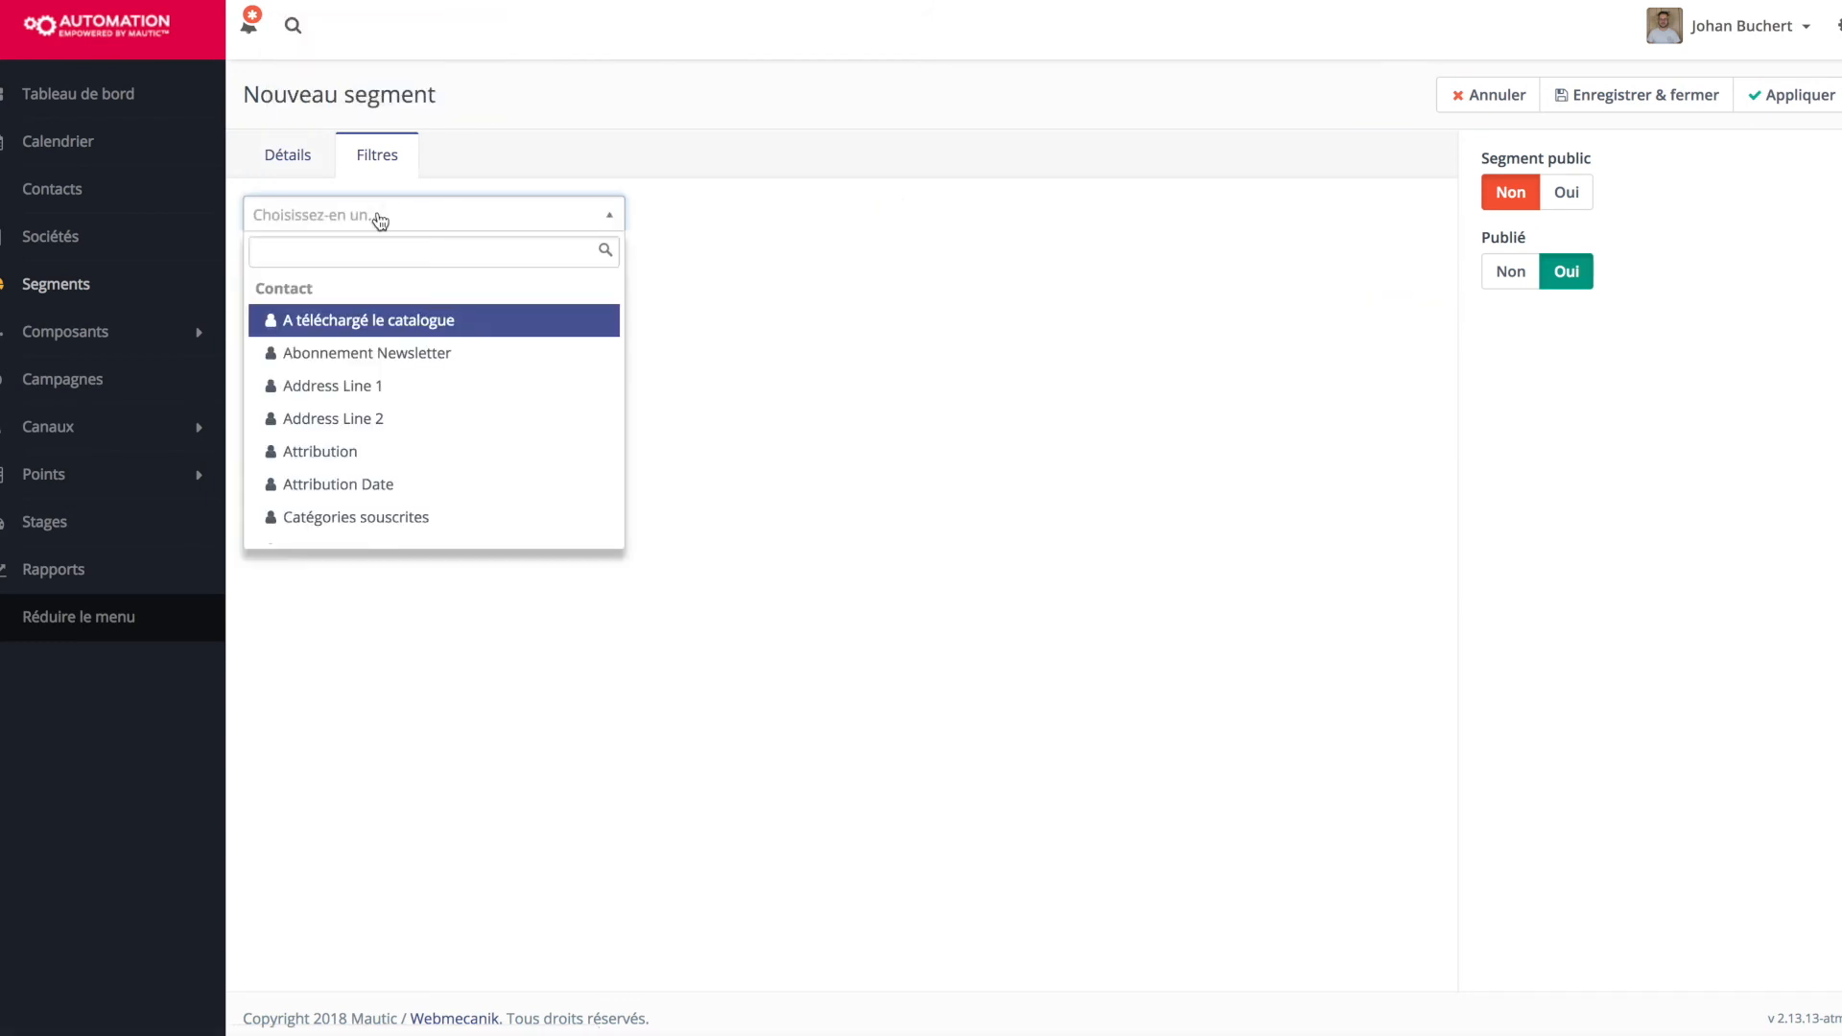
type("tag")
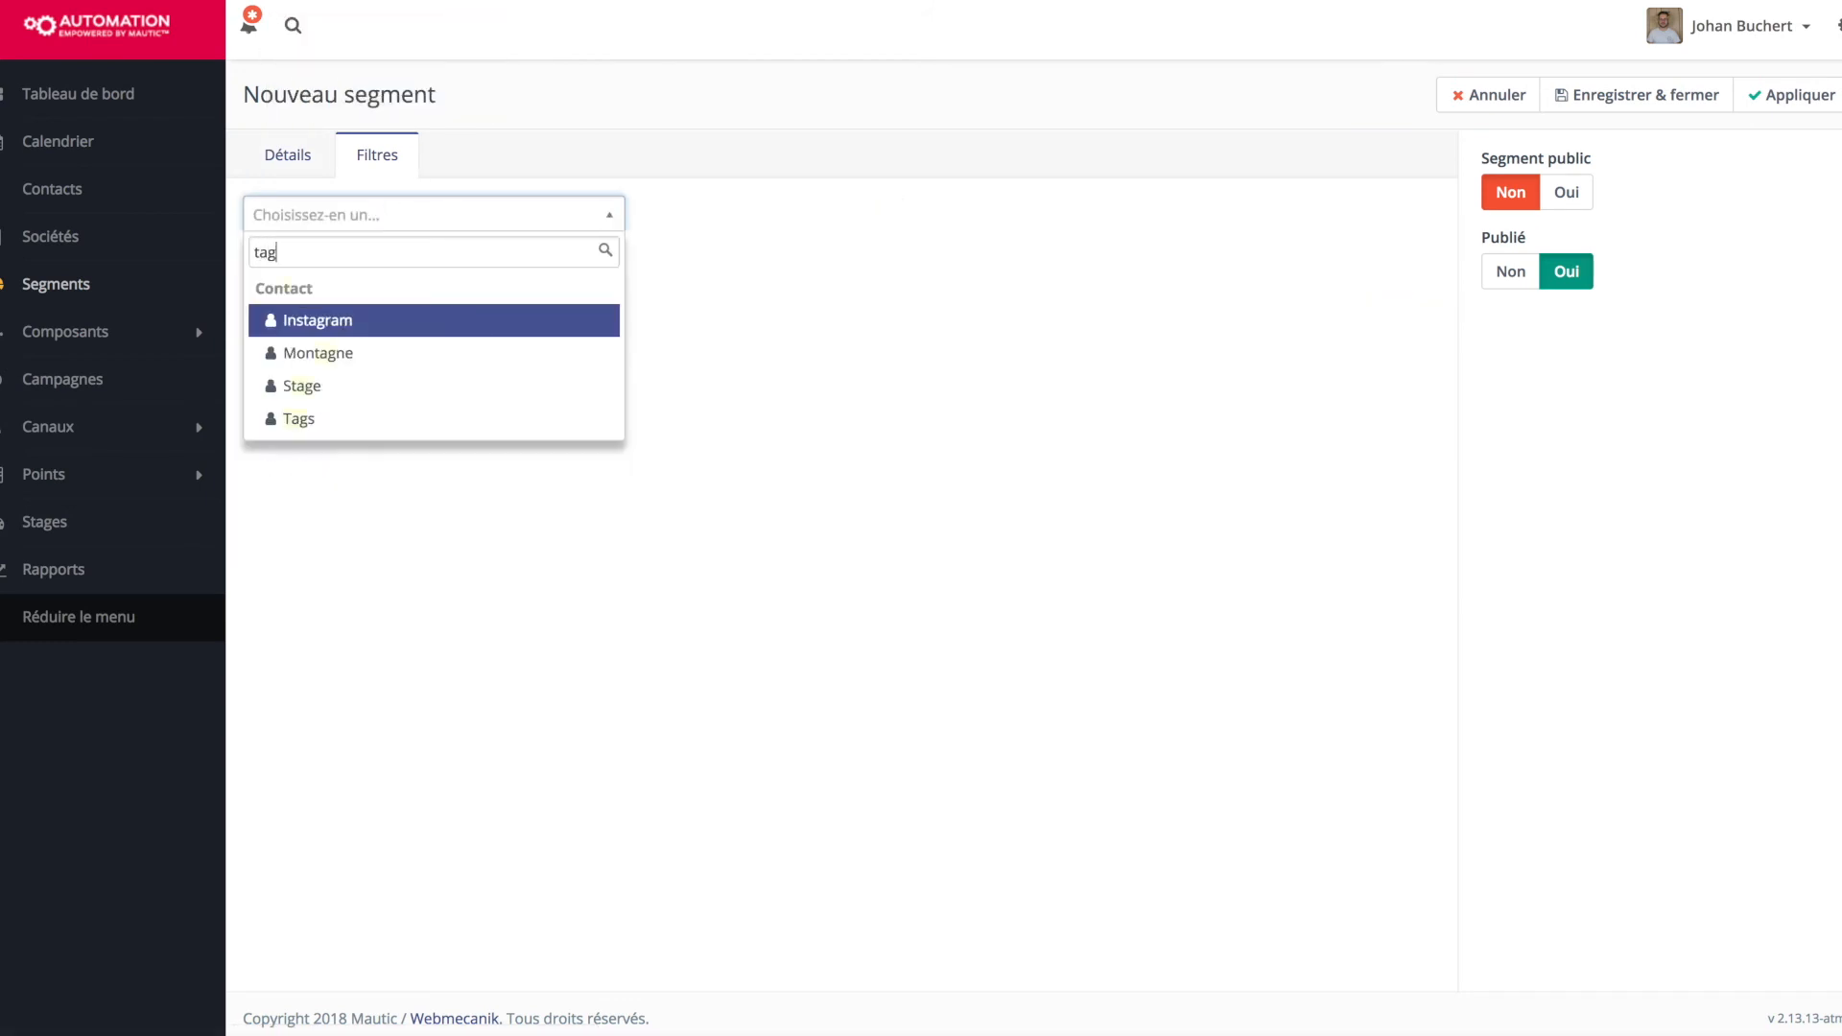
left_click(332, 415)
left_click(959, 298)
type("even")
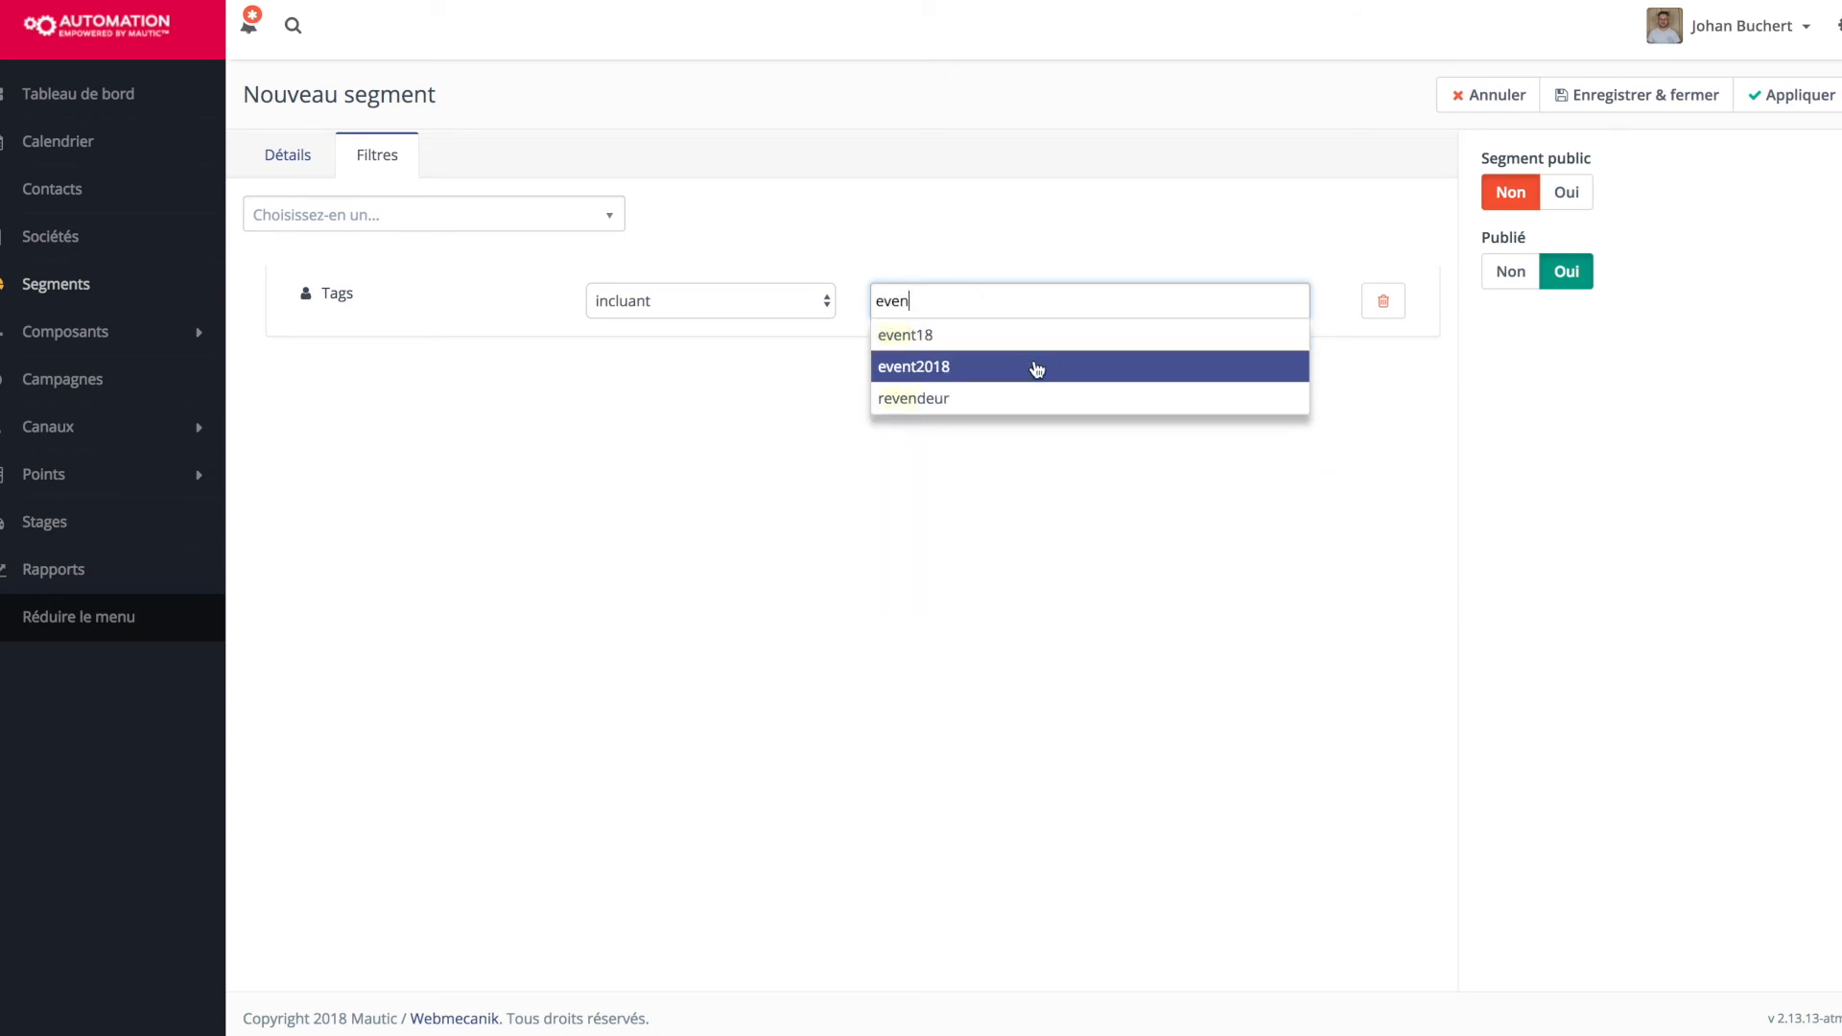
left_click(1036, 368)
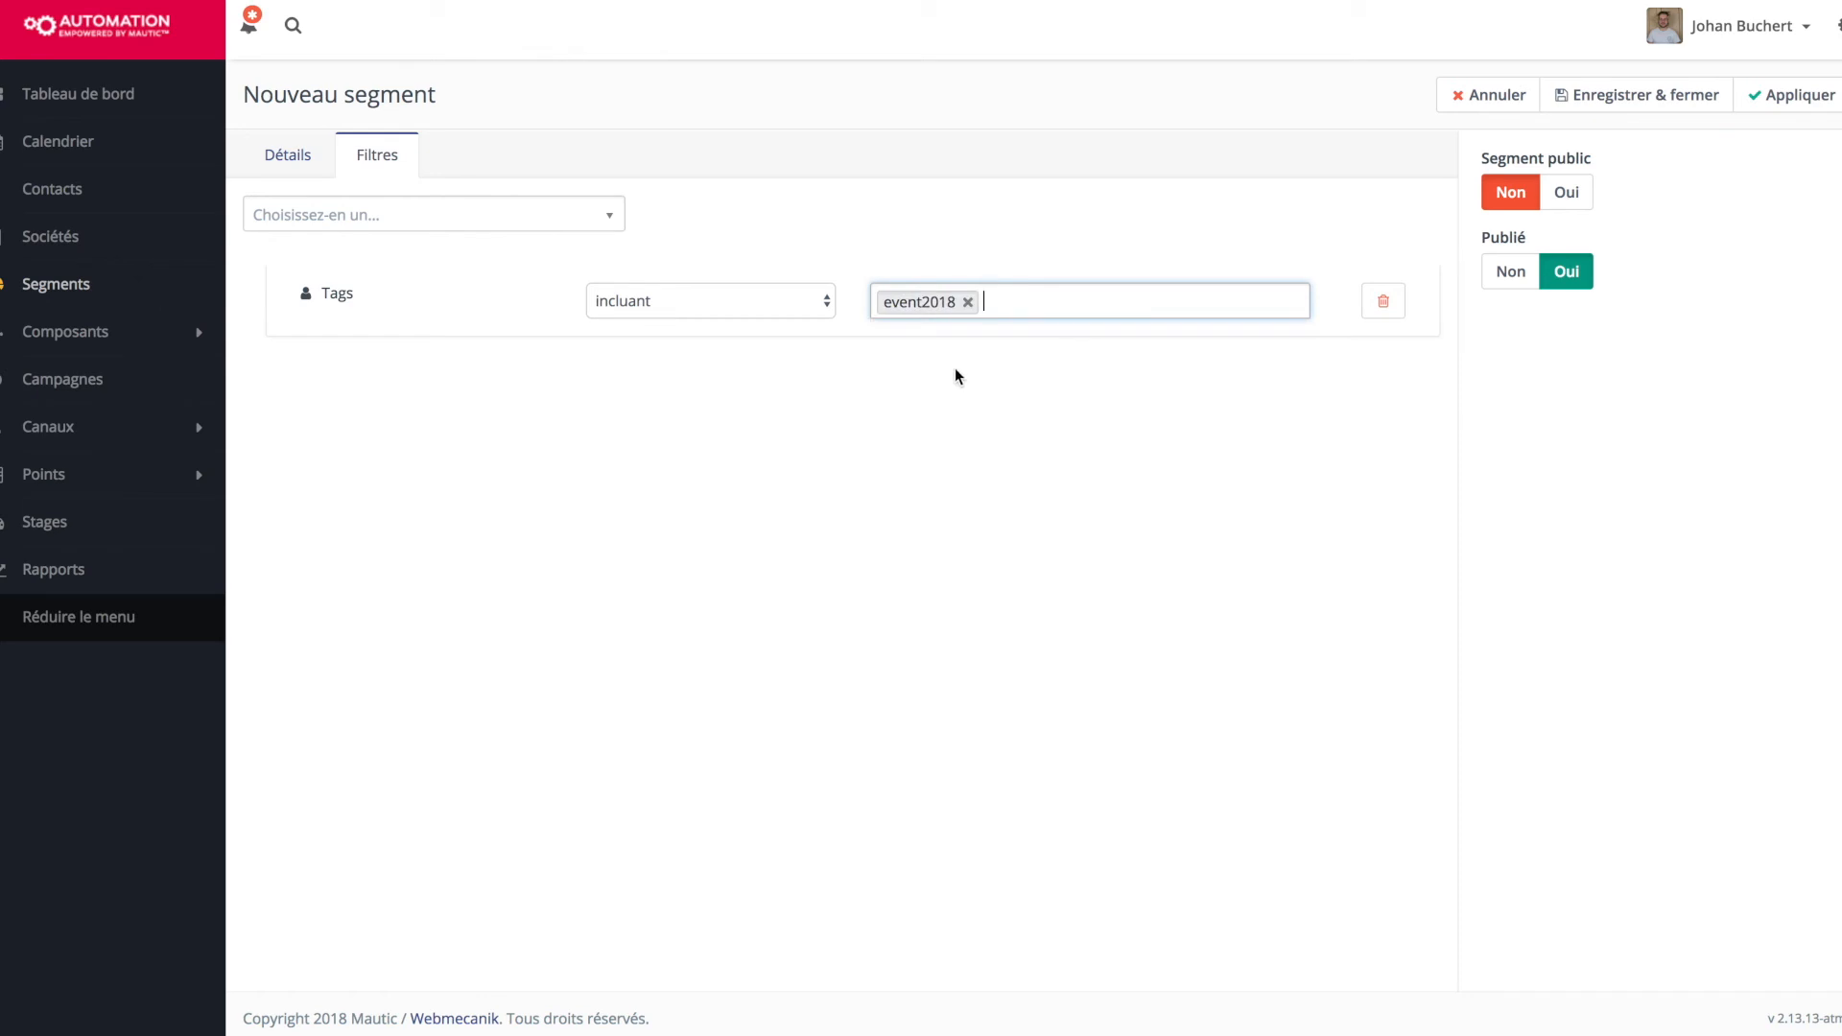